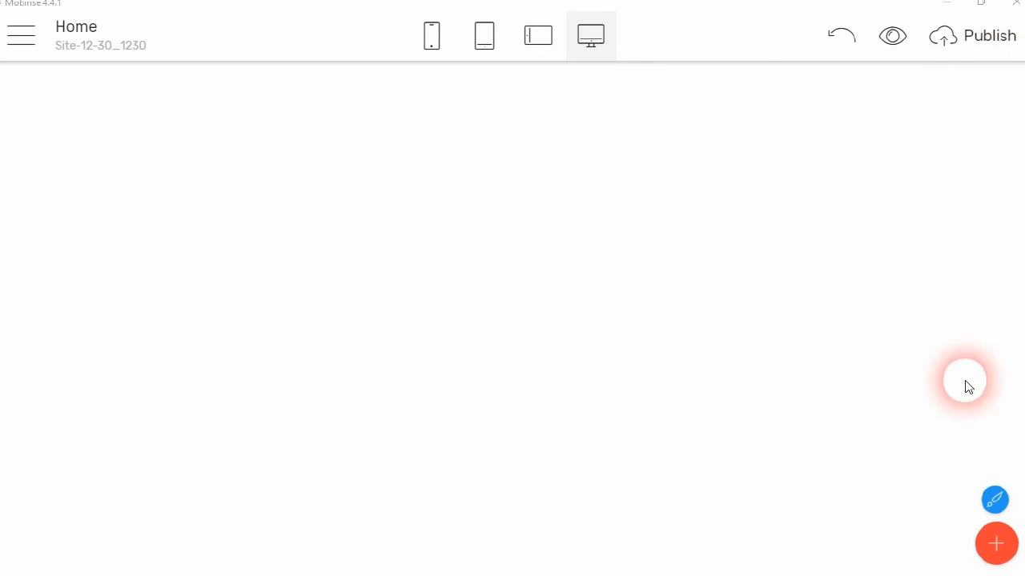
Step: Add the RichoSoft Ultimate Advanced PRO Contact Form with reCaptcha2 block to the blank Home page
left_click(996, 545)
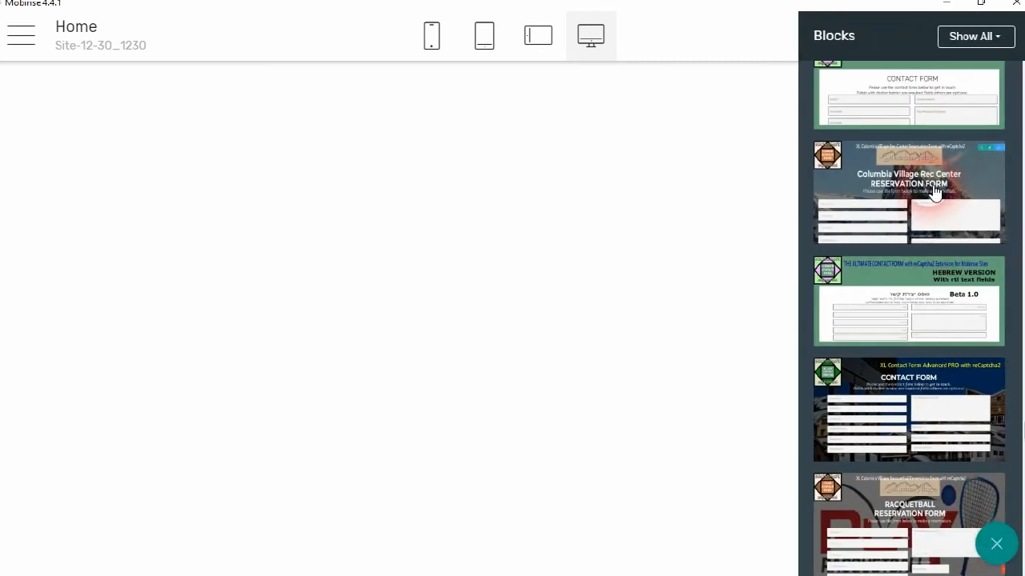
scroll(928, 320, "down", 1)
left_click_drag(898, 318, 574, 310)
left_click(634, 112)
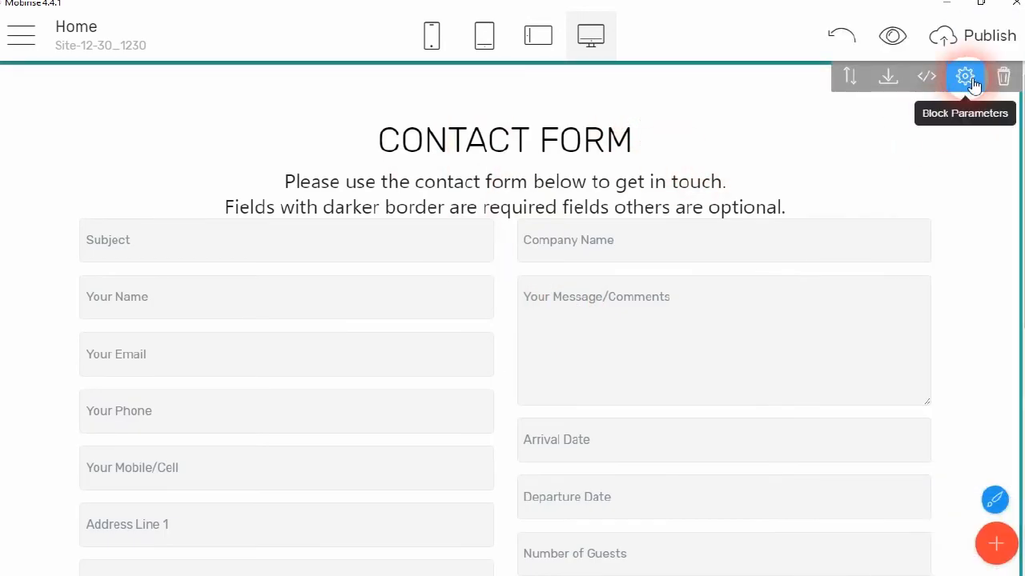
Step: Open the contact form's block parameters and set the Site Name/Copy From value to "Test Demo Site"
left_click(964, 76)
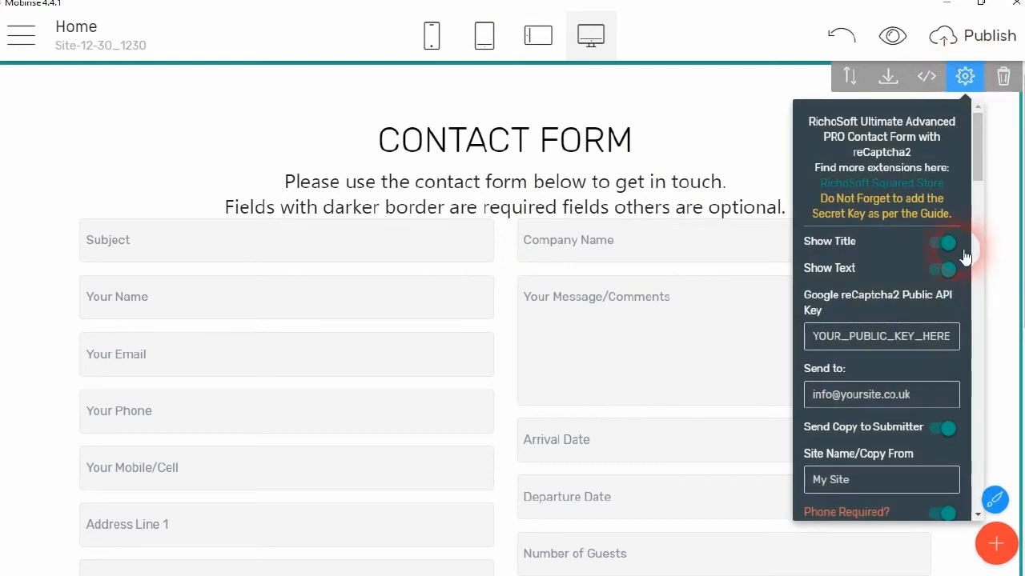
left_click(884, 342)
scroll(917, 390, "down", 5)
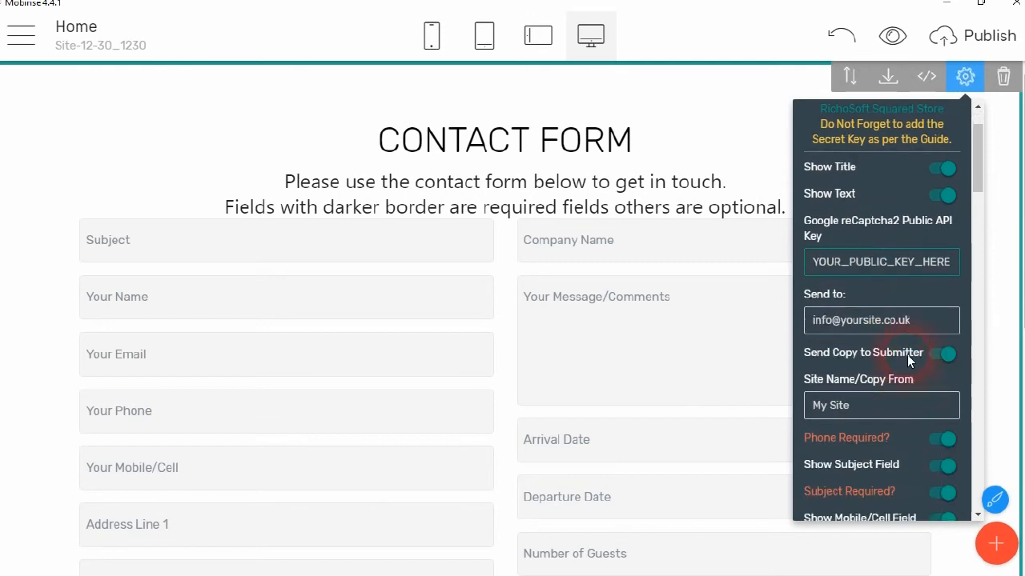
left_click(931, 240)
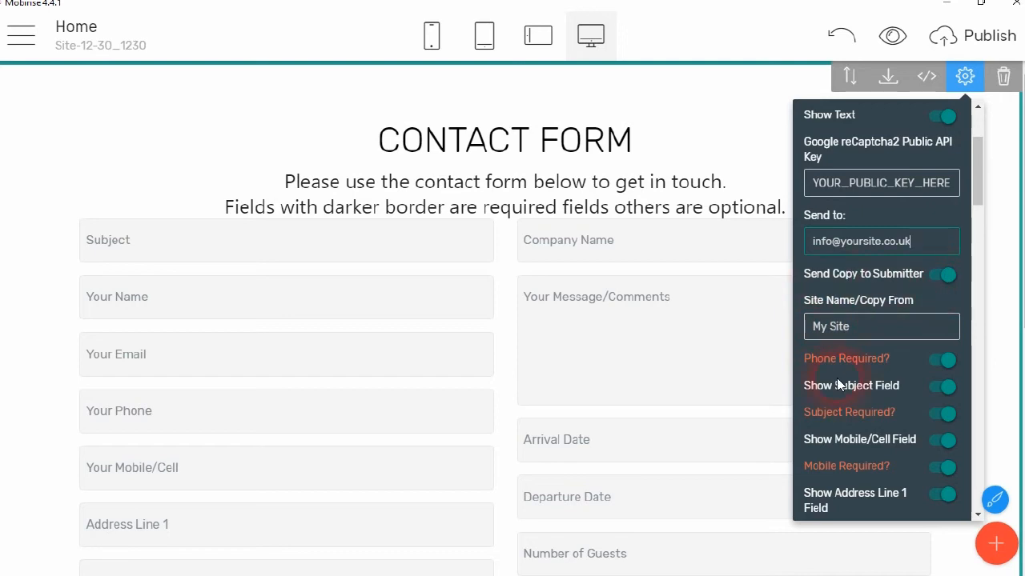
left_click_drag(872, 333, 822, 349)
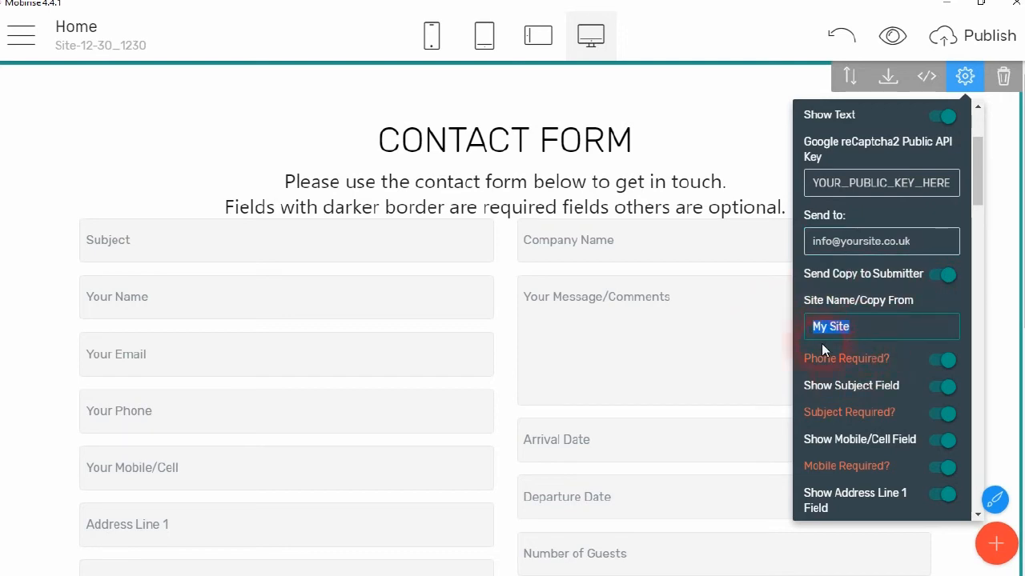
type("Test Dem")
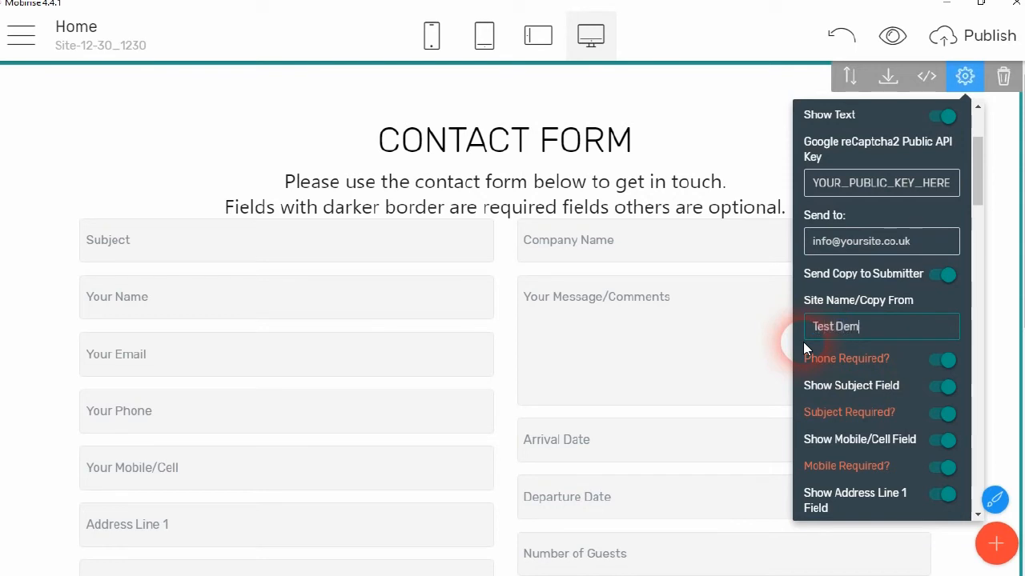
type("o Site")
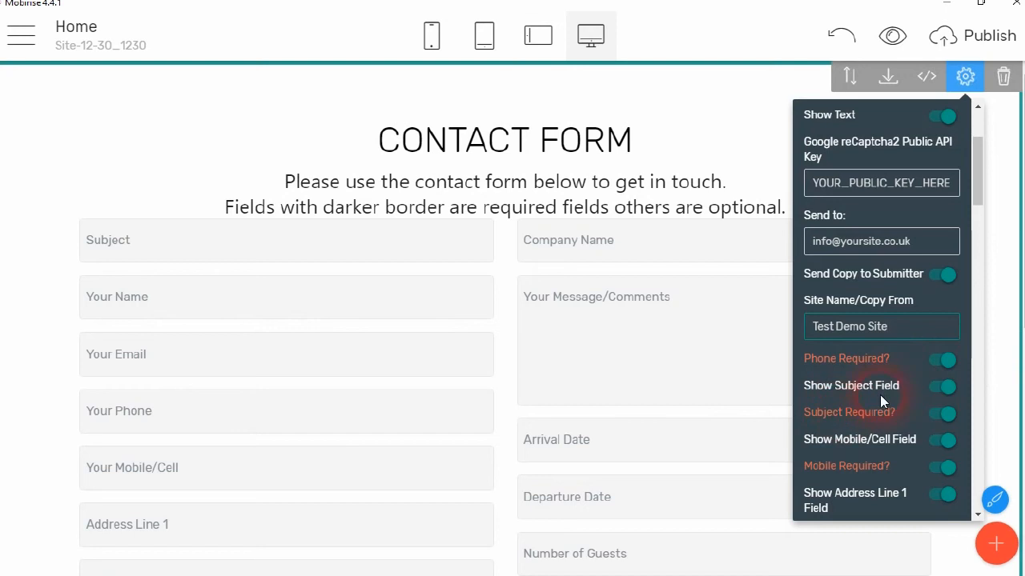
Step: Hide the contact form's Subject field and make the Mobile/Cell field optional
left_click(941, 396)
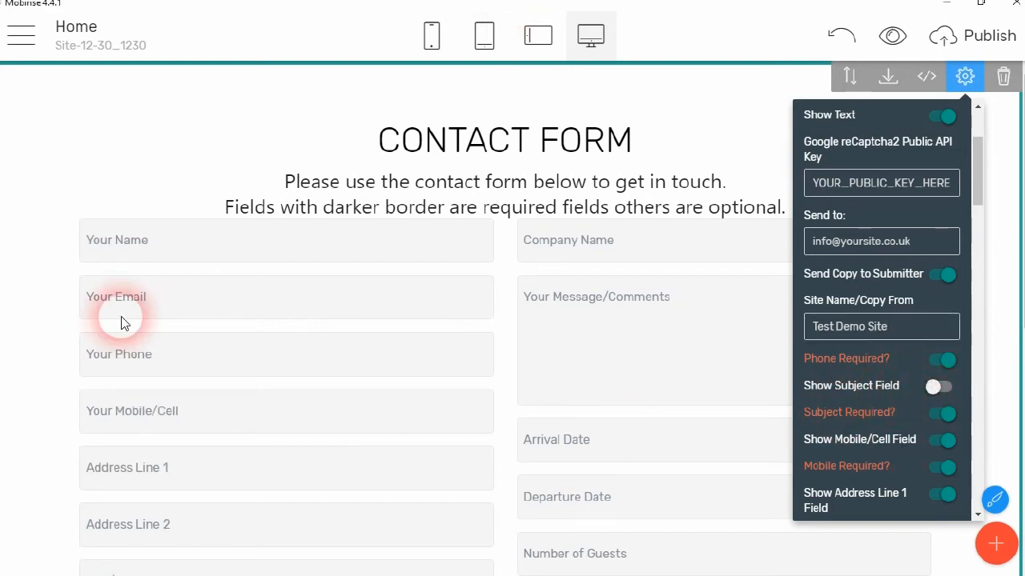
scroll(915, 466, "down", 2)
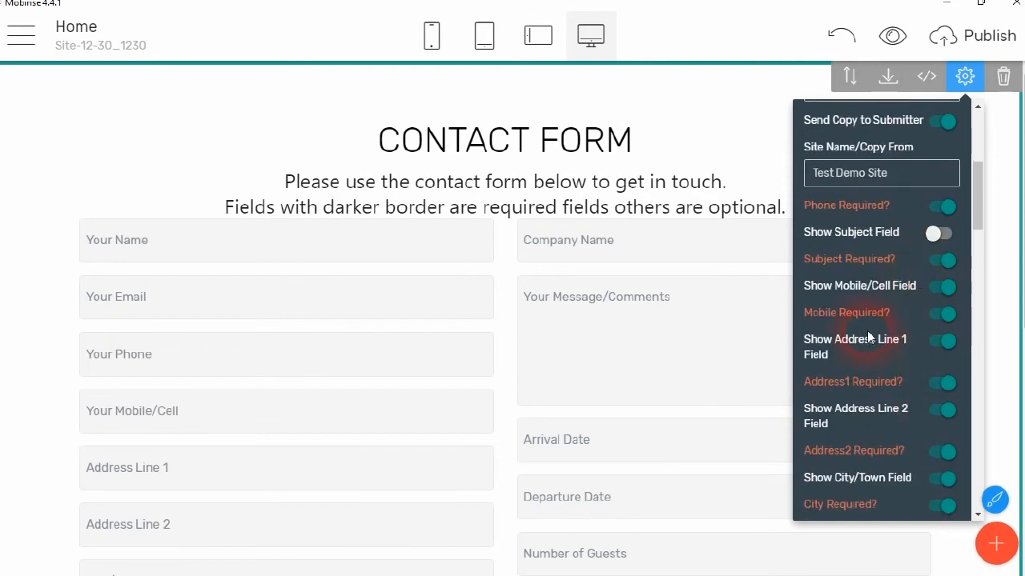
left_click(884, 316)
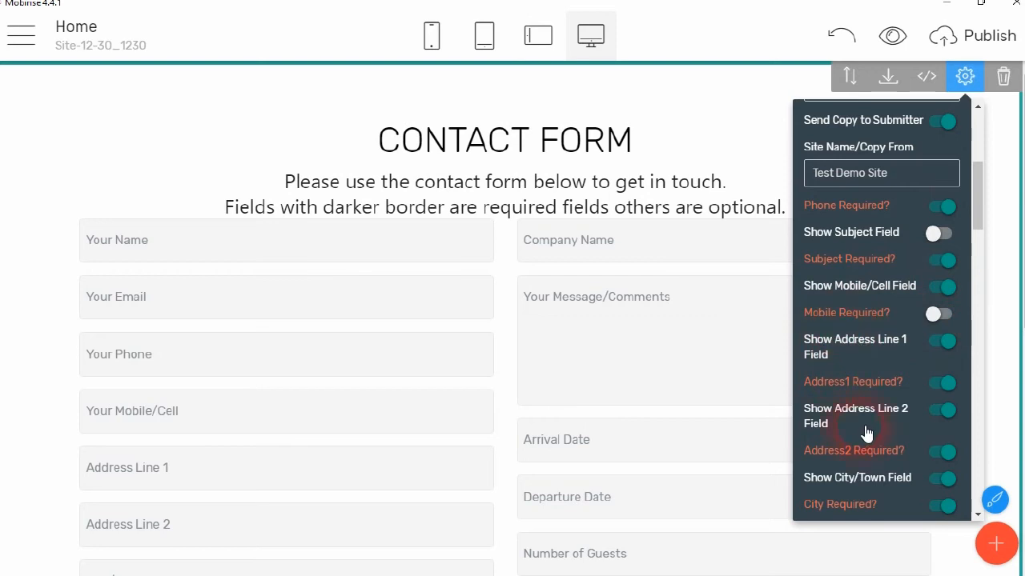
Step: Hide the Country field and the Company field of the contact form
scroll(866, 432, "down", 2)
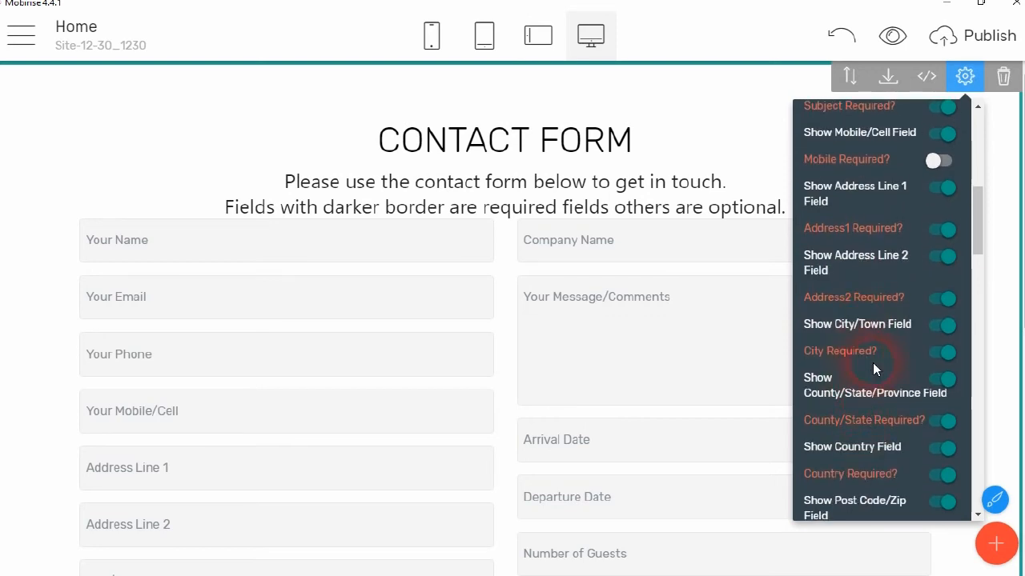
scroll(876, 372, "down", 1)
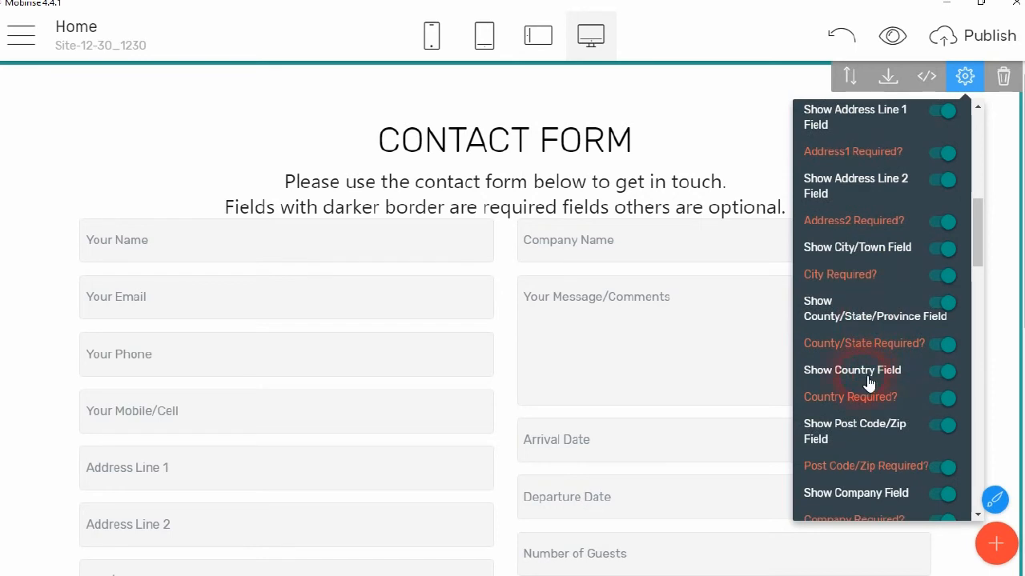
scroll(869, 383, "down", 2)
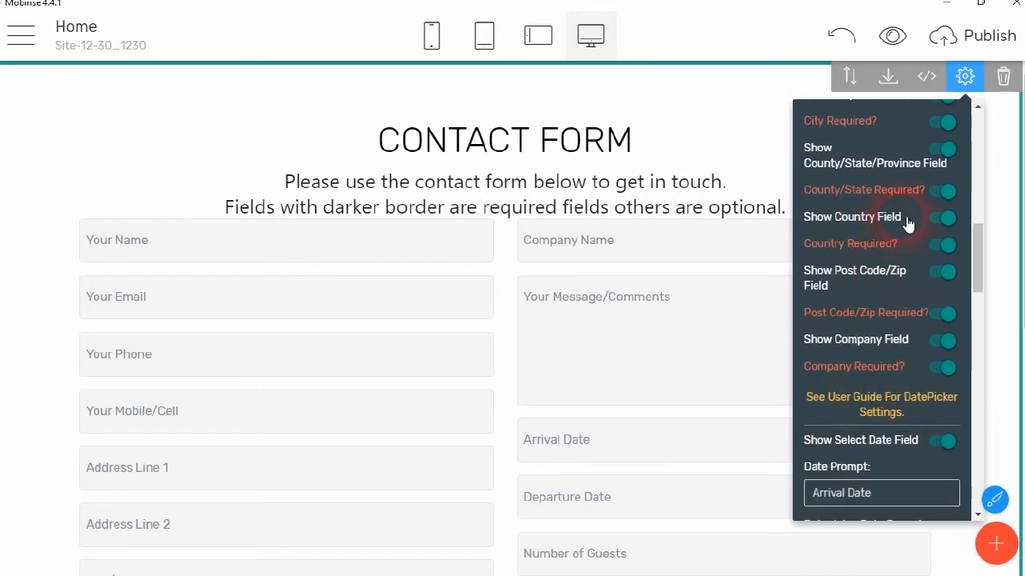
left_click(938, 221)
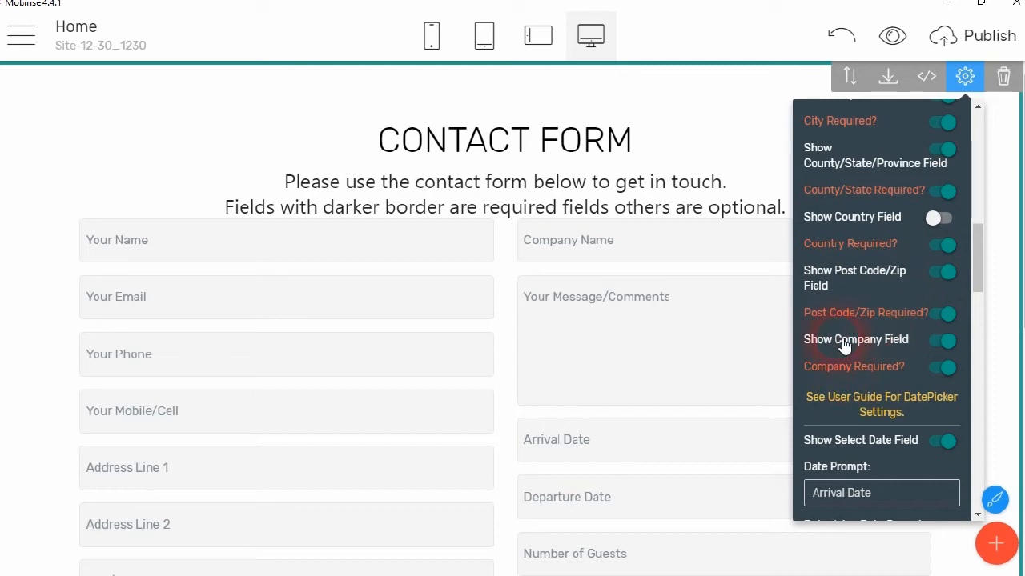
left_click(946, 346)
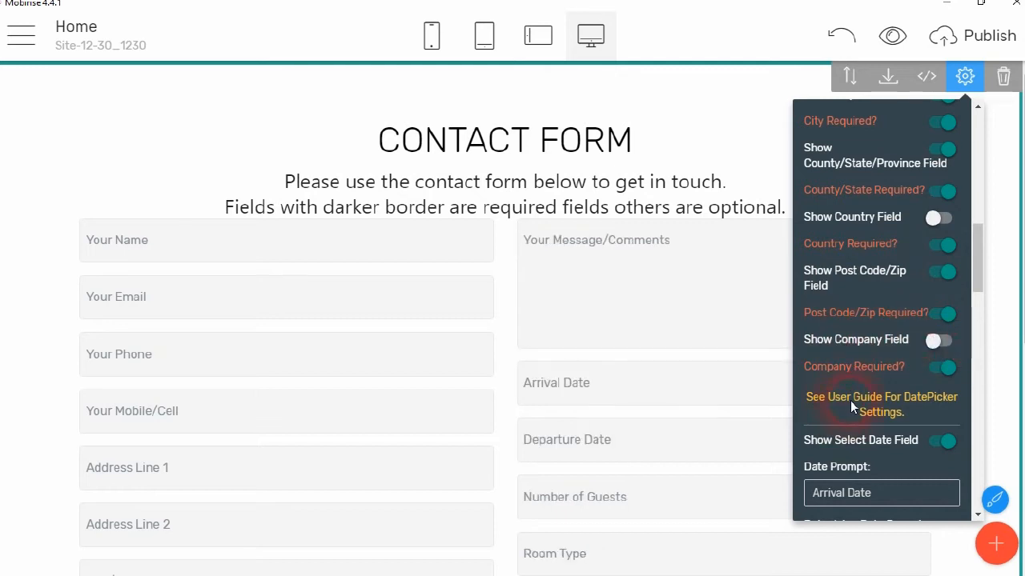
Step: Examine the fields remaining in both columns of the contact form, including the Arrival Date field
scroll(850, 406, "down", 2)
scroll(578, 418, "down", 1)
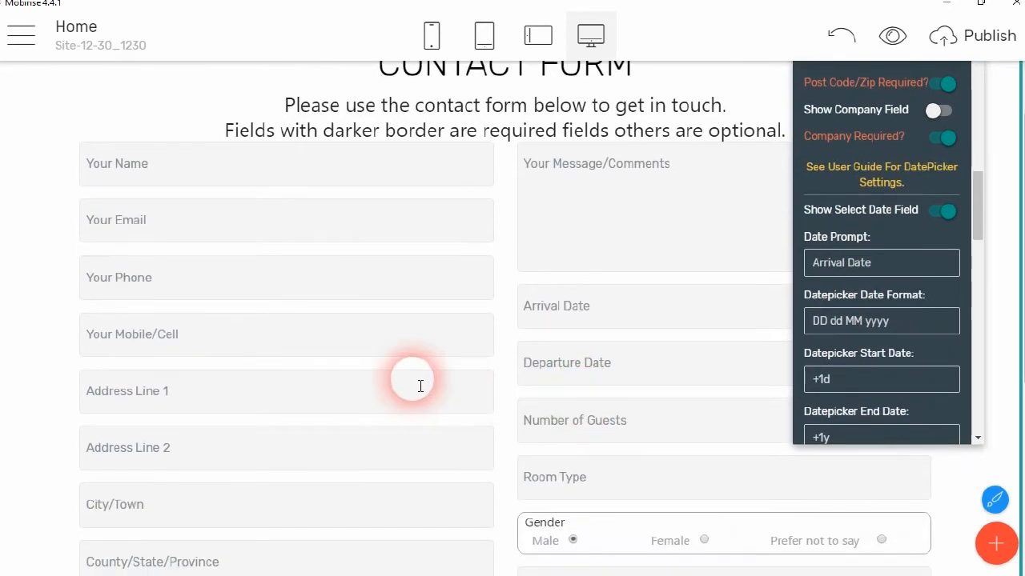
scroll(420, 386, "down", 2)
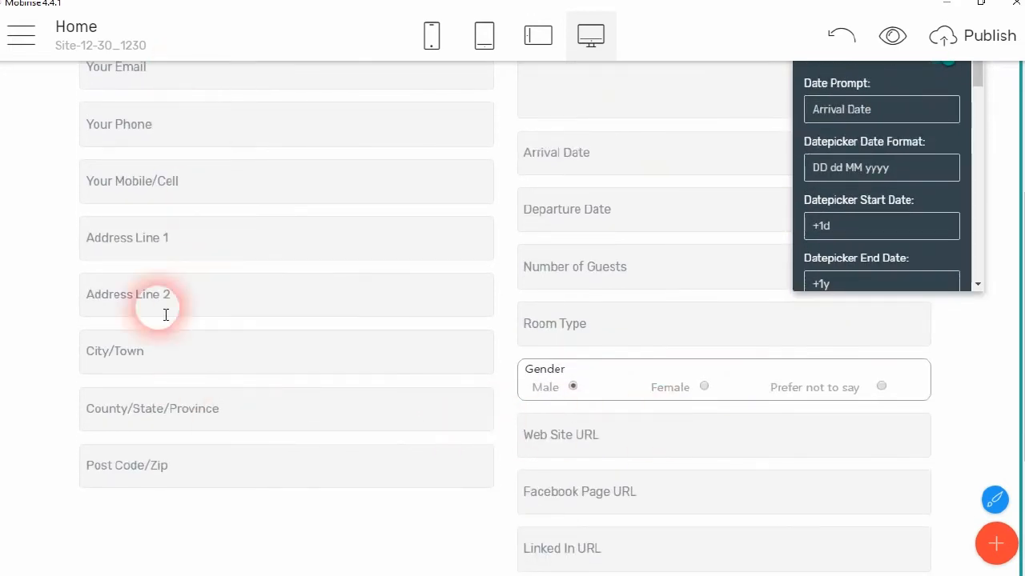
scroll(167, 389, "up", 3)
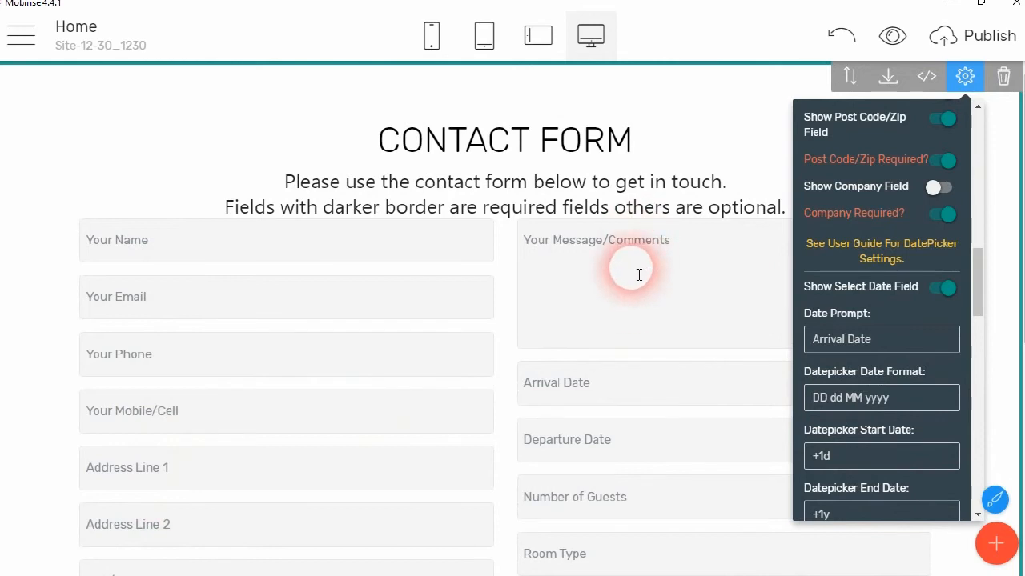
scroll(625, 376, "down", 1)
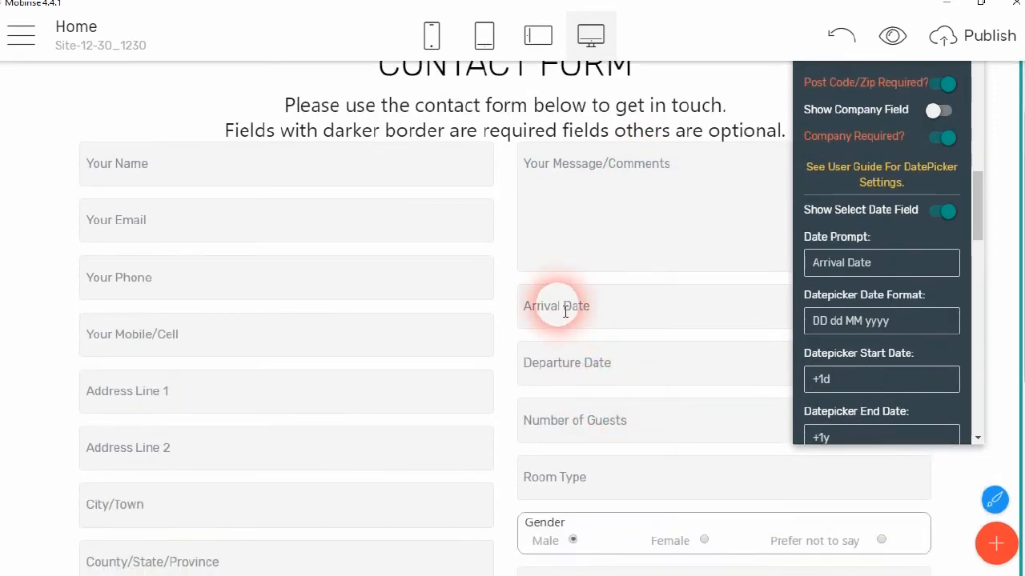
left_click(596, 307)
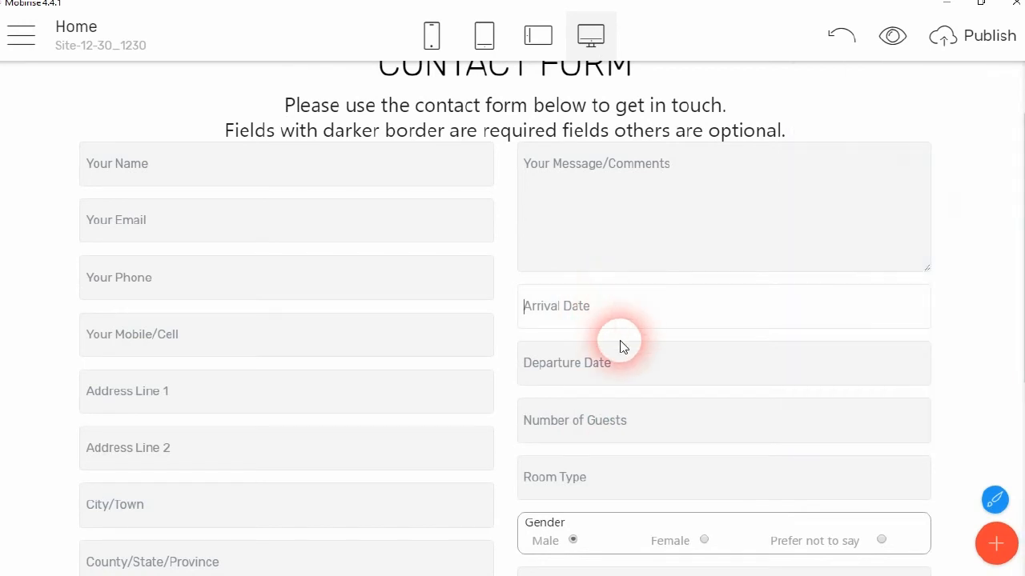
left_click(512, 1)
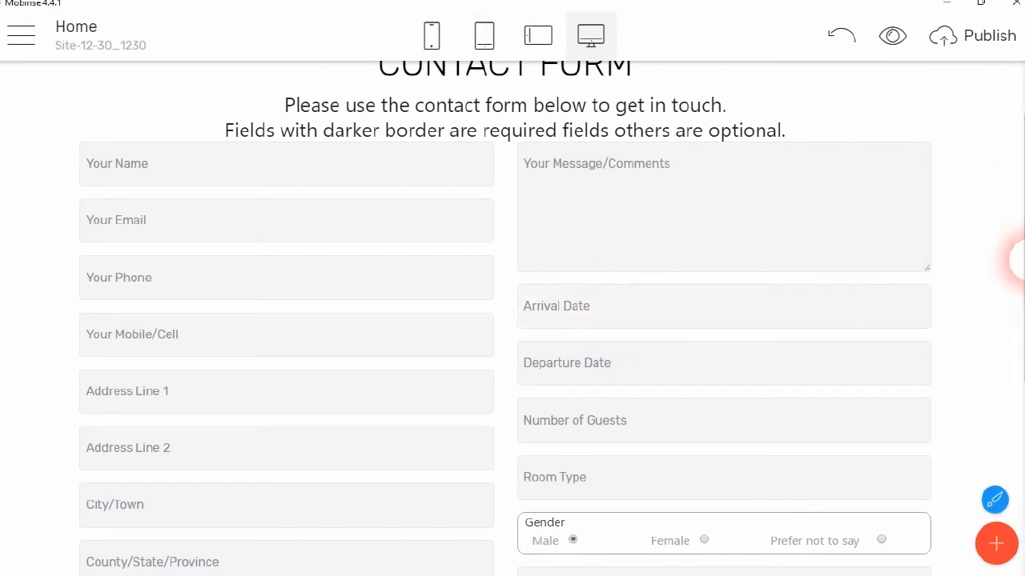
scroll(1017, 260, "up", 1)
mouse_move(972, 177)
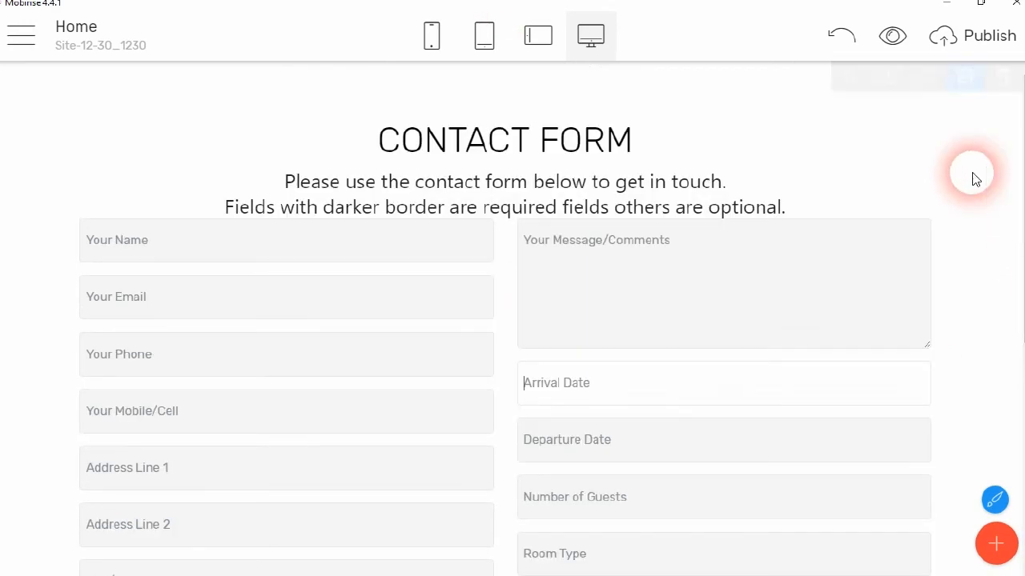
Step: Reopen the block parameters and review the Arrival Date datepicker's date format, start and end dates, max view and start view
left_click(965, 78)
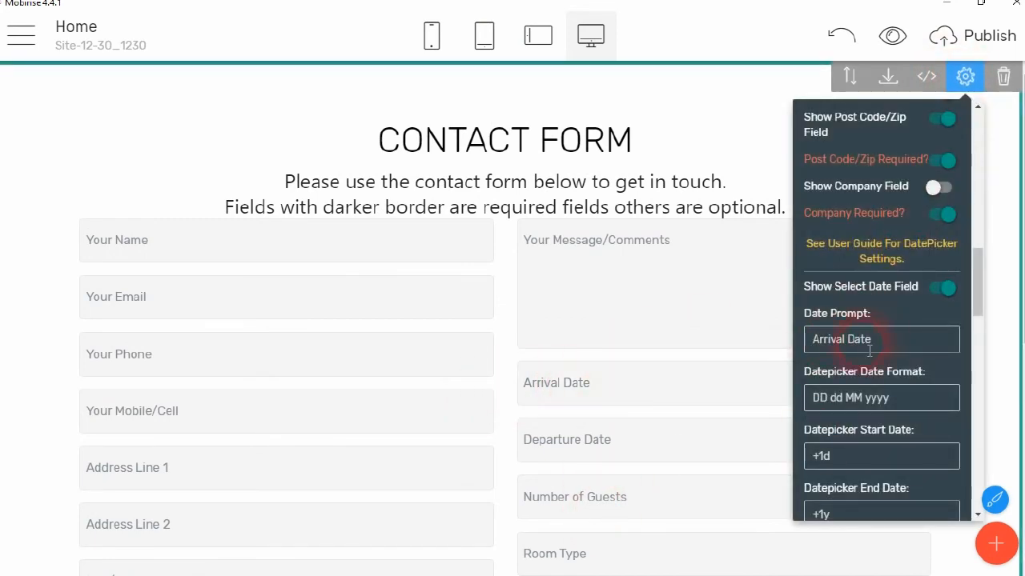
left_click(881, 405)
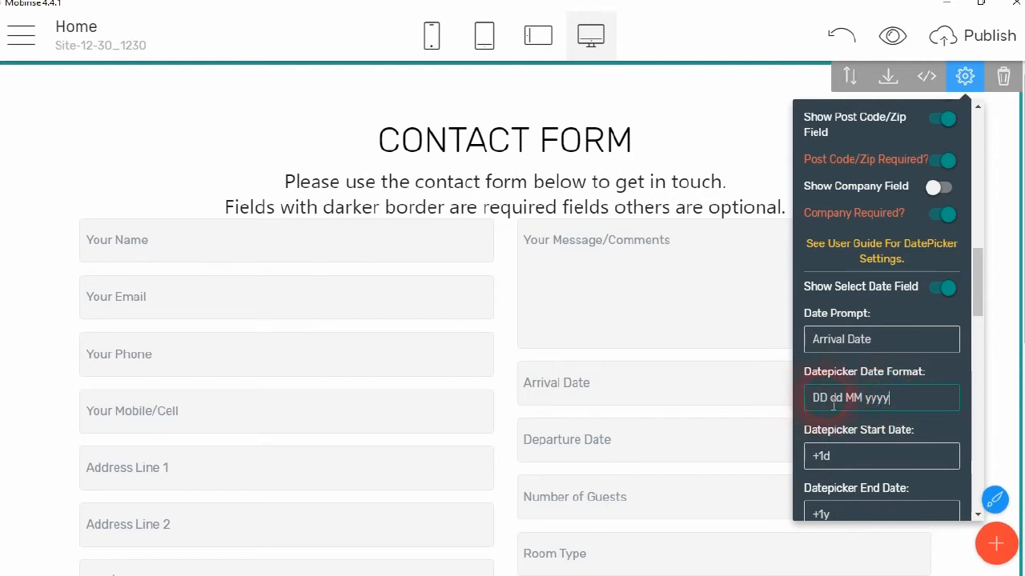
scroll(933, 392, "down", 2)
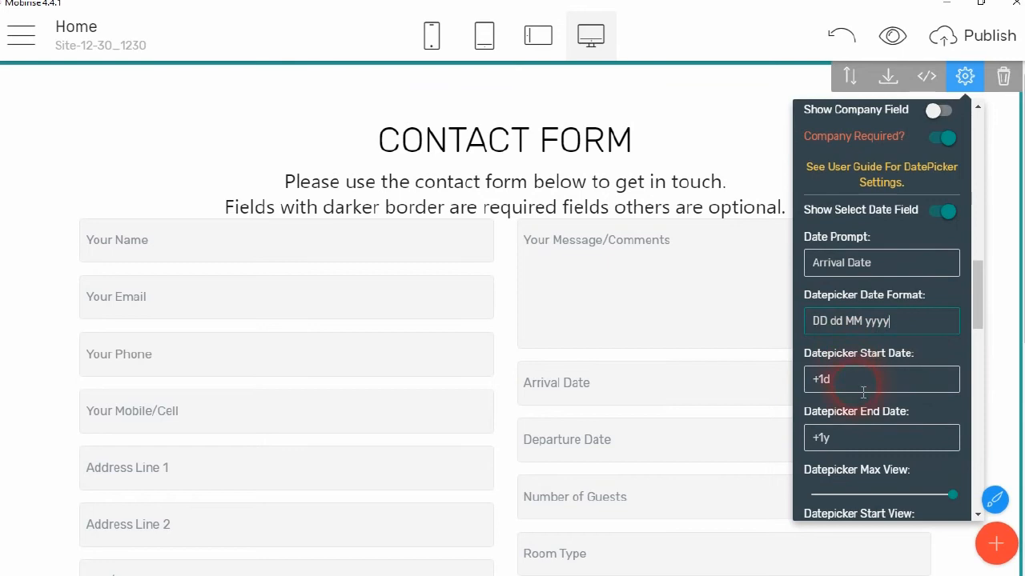
left_click(829, 384)
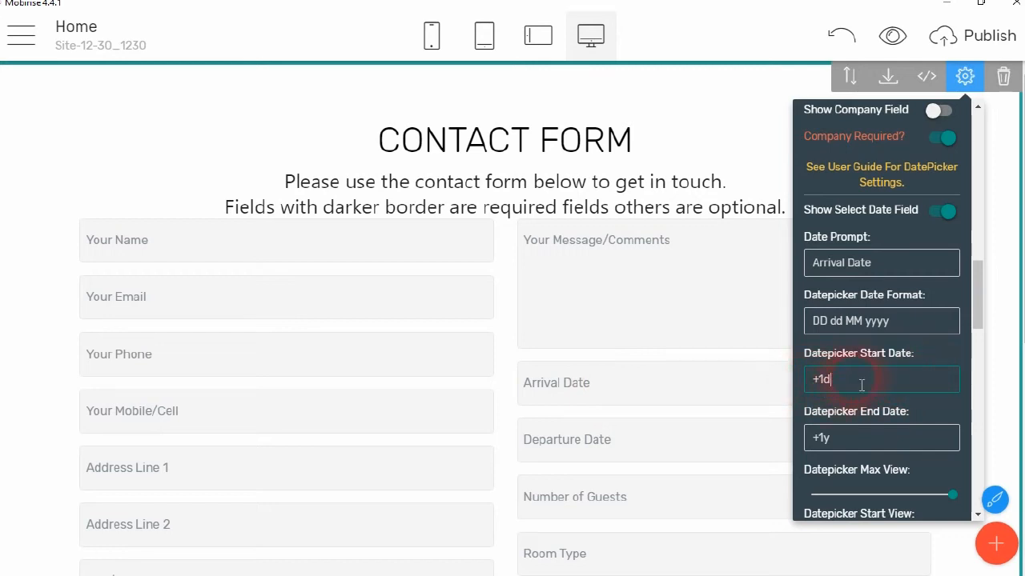
scroll(858, 390, "down", 3)
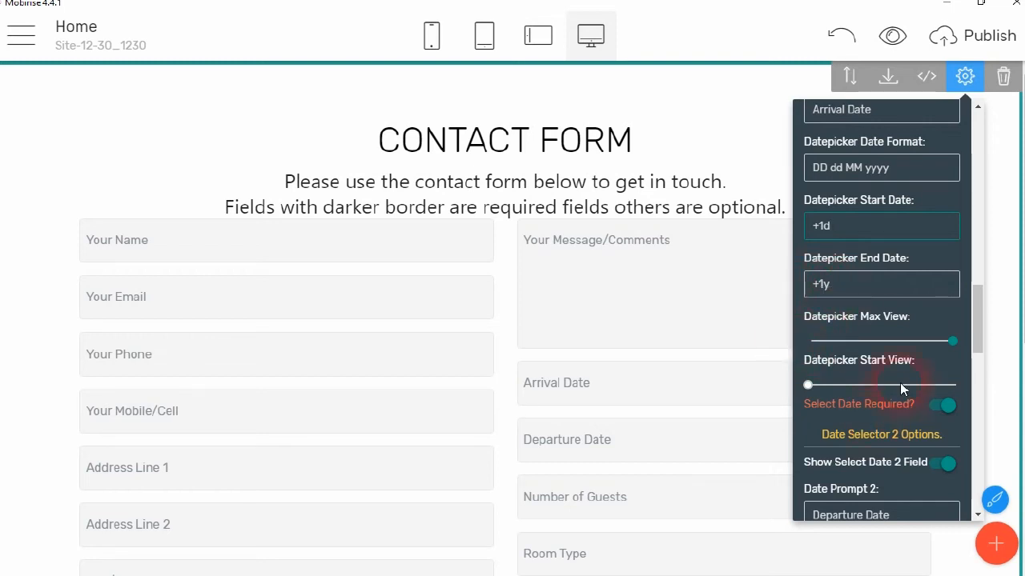
scroll(881, 315, "down", 1)
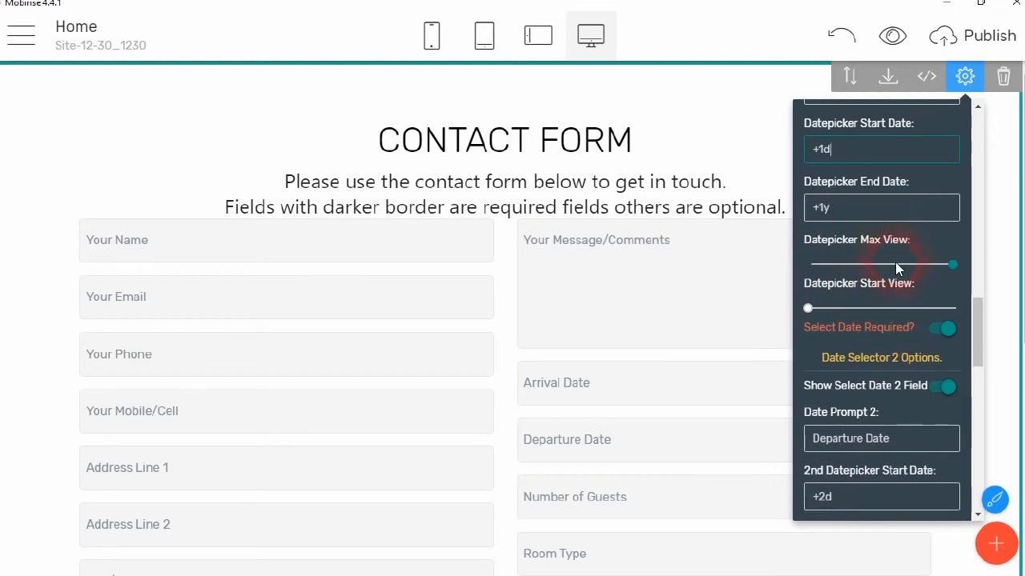
mouse_move(962, 266)
left_mouse_down()
mouse_move(929, 264)
mouse_move(956, 265)
left_mouse_up()
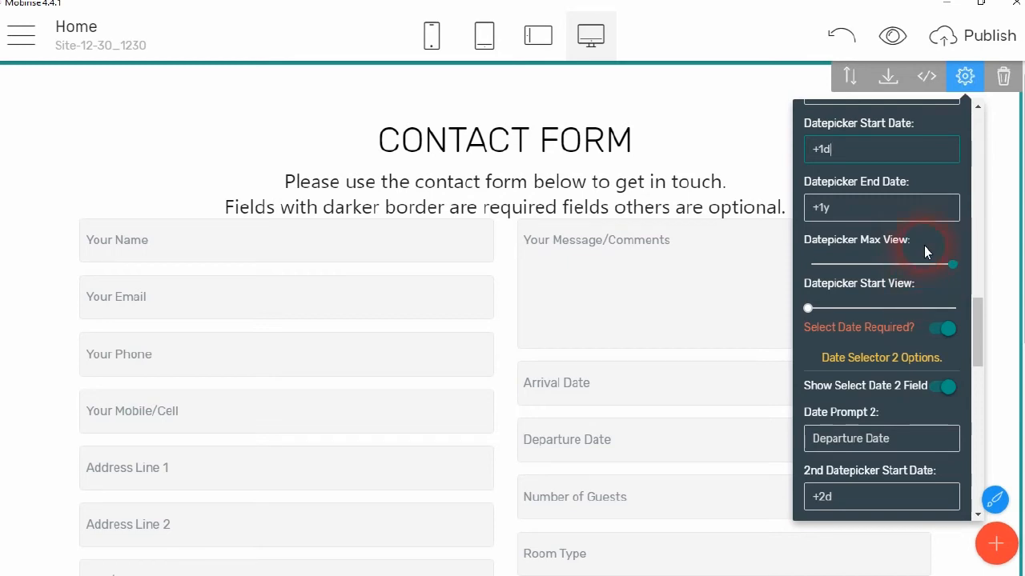
scroll(924, 245, "down", 2)
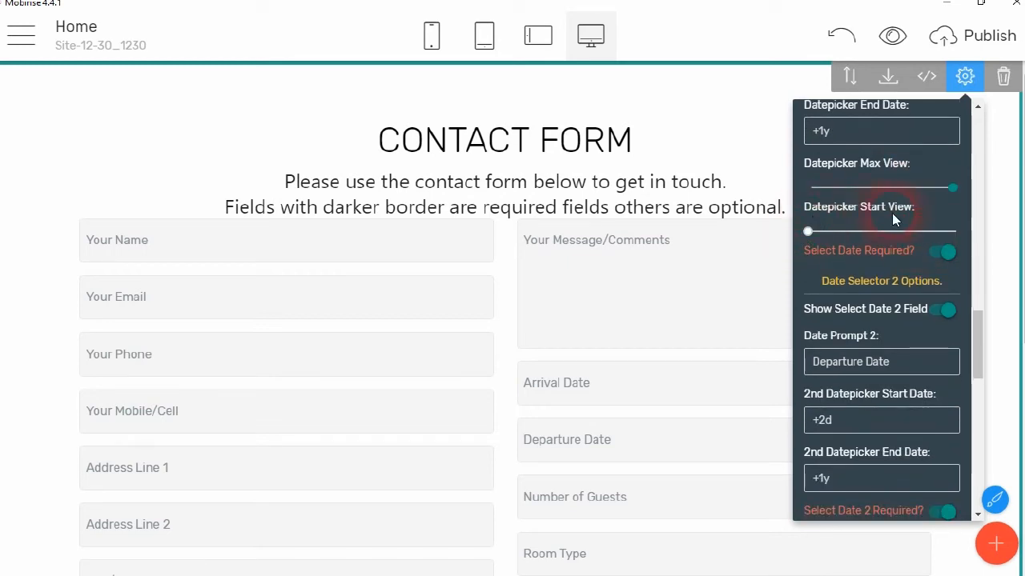
left_click(809, 231)
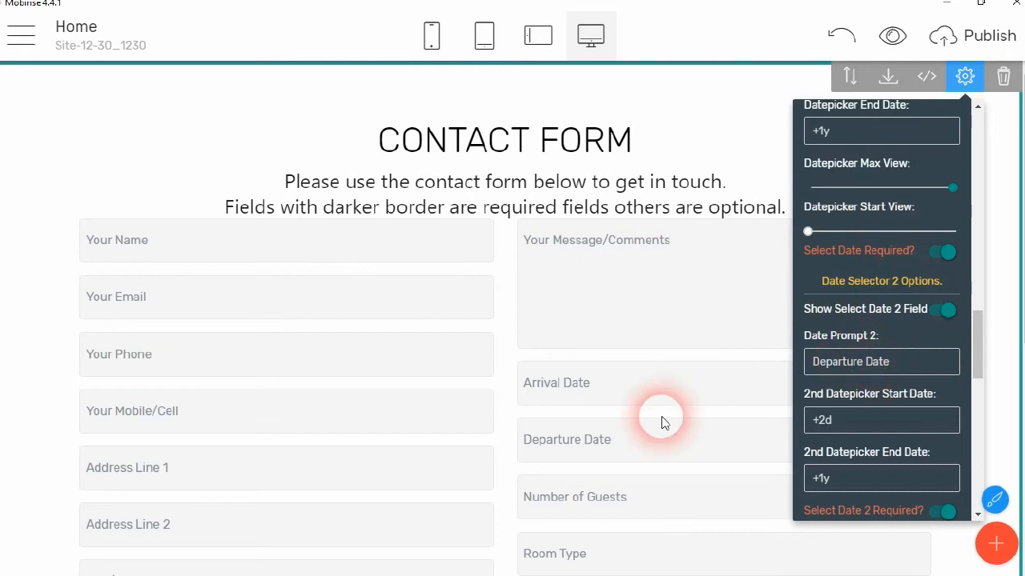
Step: Review the second date selector's prompt and datepicker start date options for the Departure Date field
scroll(659, 350, "down", 2)
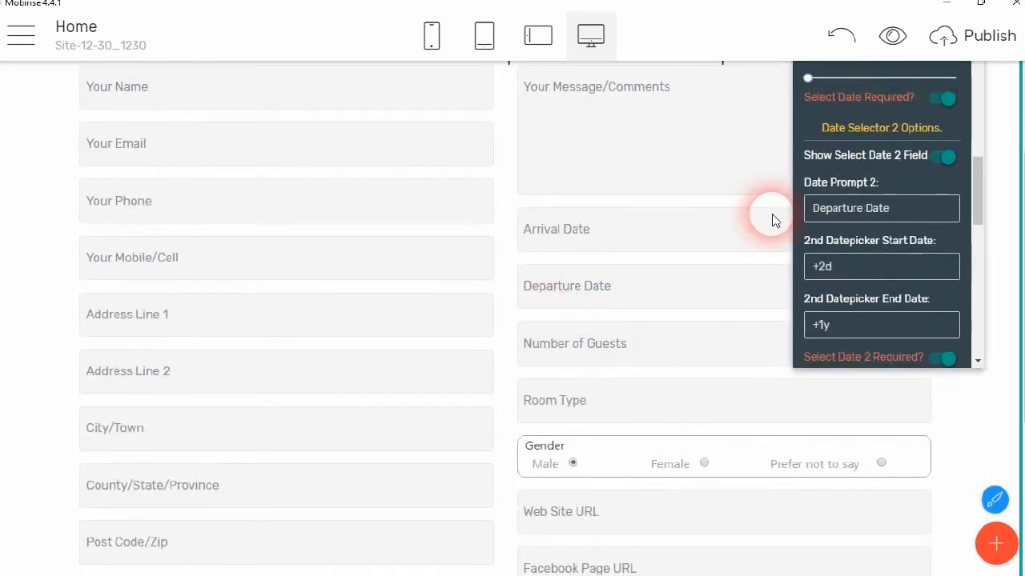
left_click(875, 215)
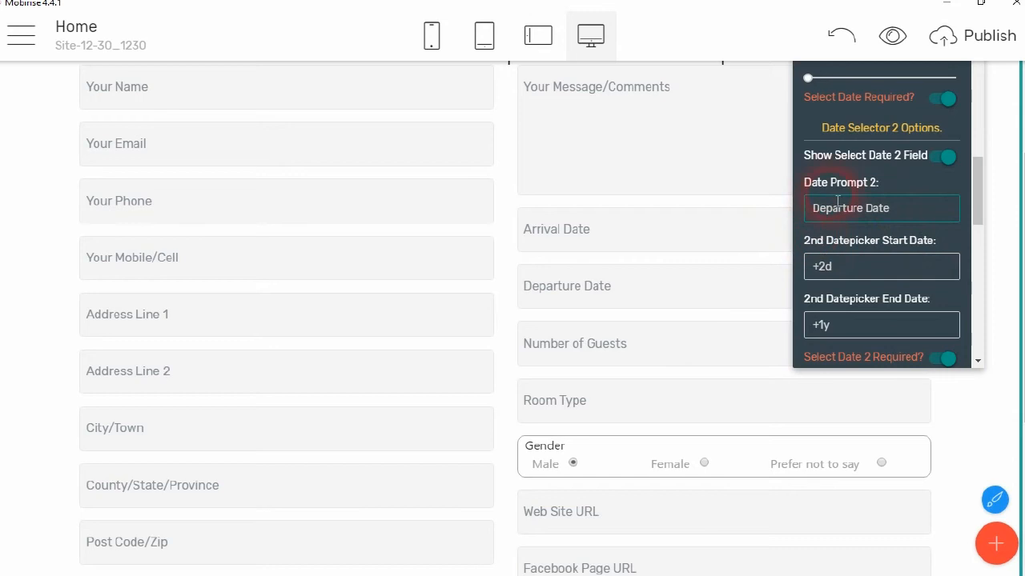
left_click(875, 276)
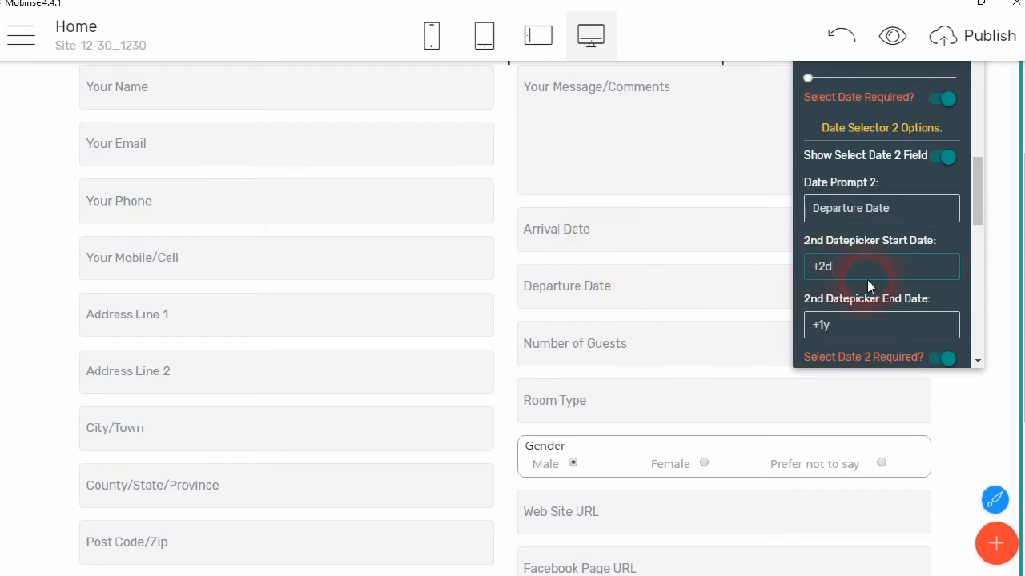
Step: Review the start date and end date of the second datepicker used for the Departure Date field
left_click_drag(859, 273, 812, 273)
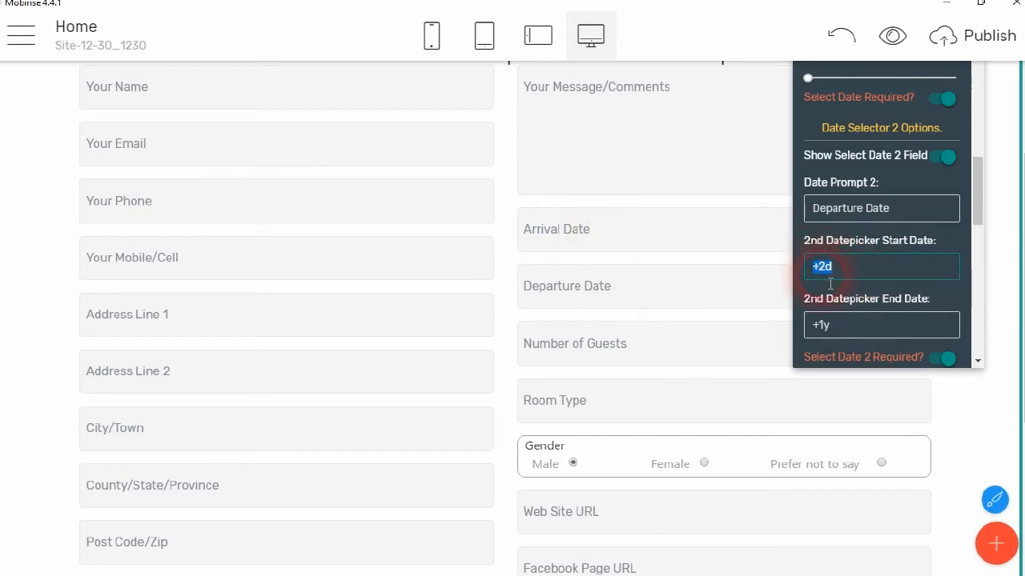
left_click(854, 275)
left_click(862, 336)
Step: Check the Number of Guests prompt, hide the Number of Guests field and show it again
scroll(865, 336, "down", 4)
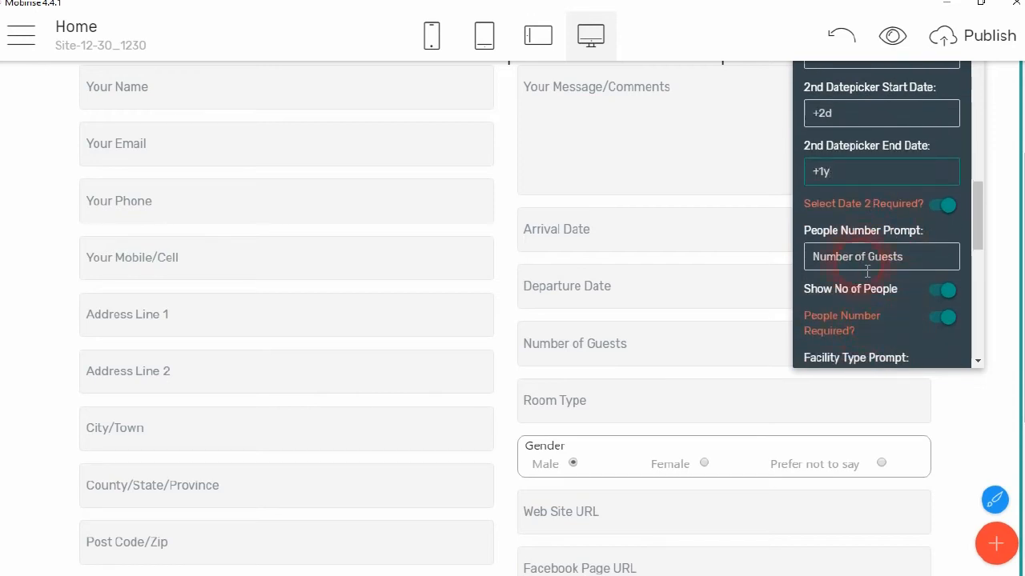
left_click(832, 266)
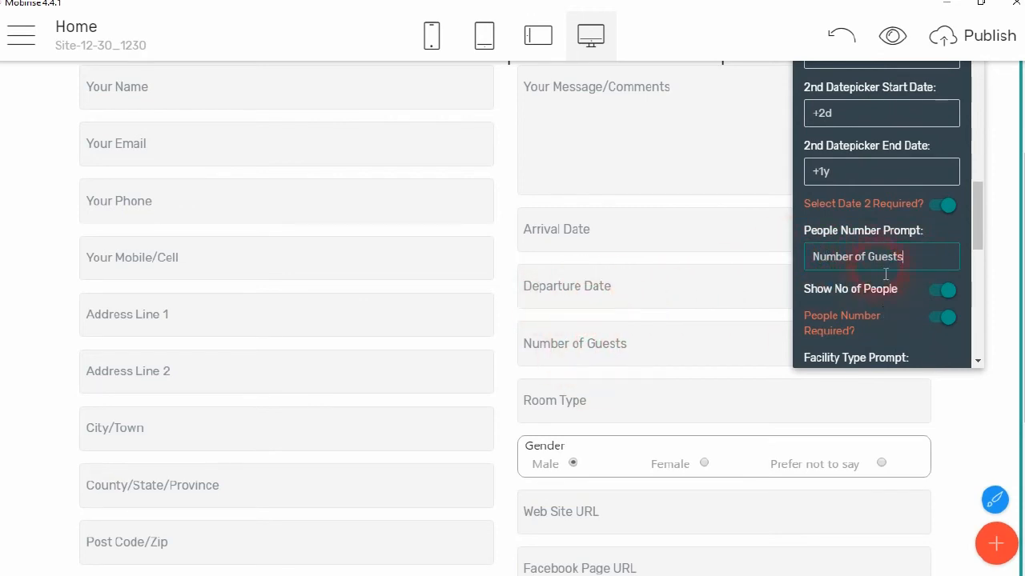
left_click(947, 292)
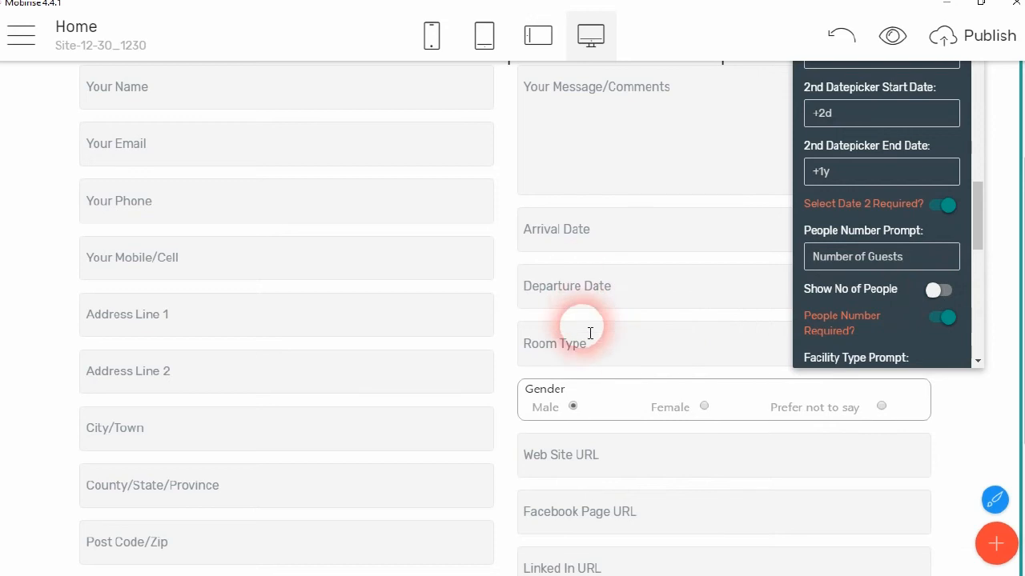
left_click(947, 290)
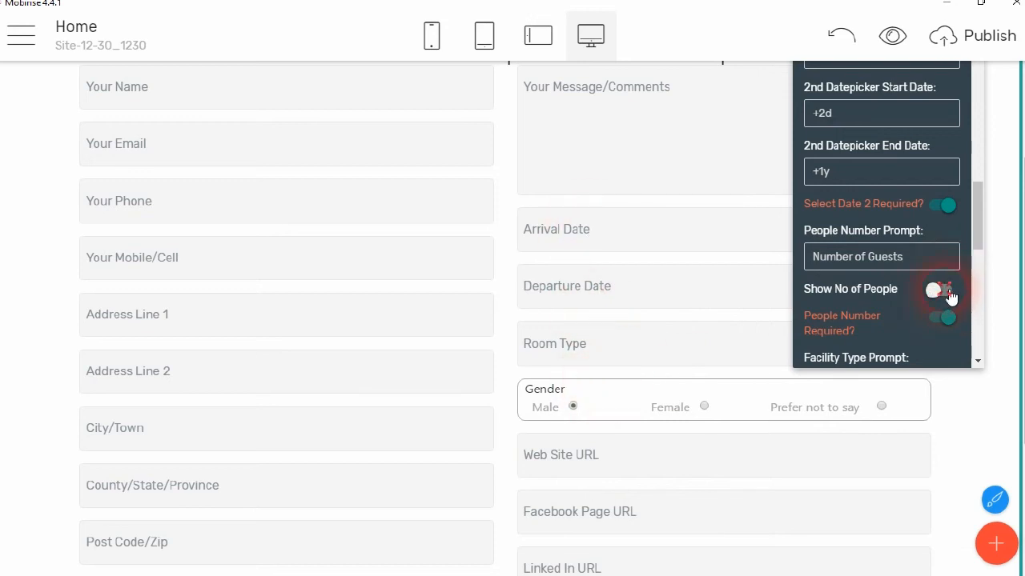
Step: Review the Facility Type prompt and its show and required options for the Room Type field
scroll(718, 306, "down", 1)
scroll(874, 212, "down", 5)
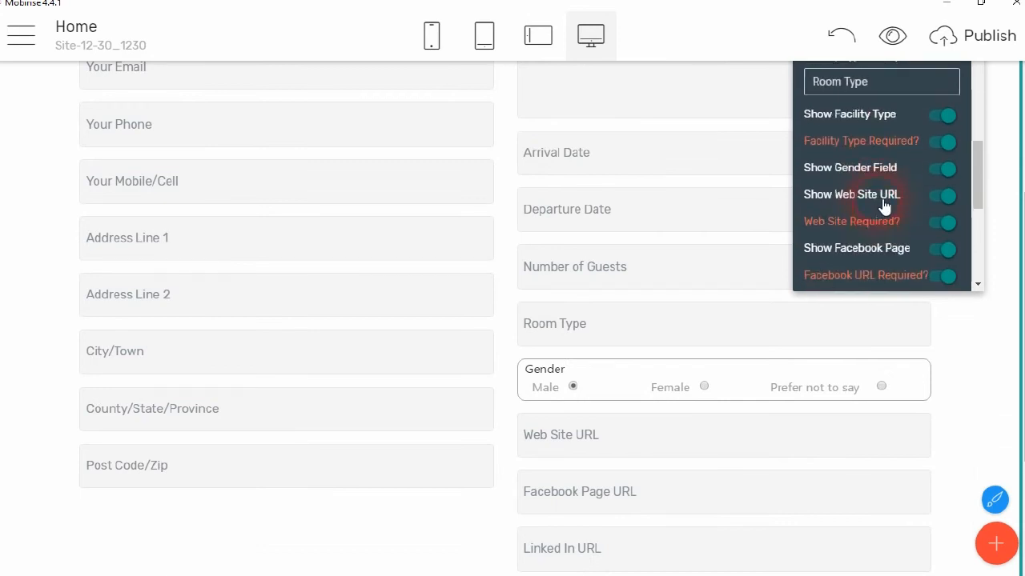
scroll(880, 204, "up", 3)
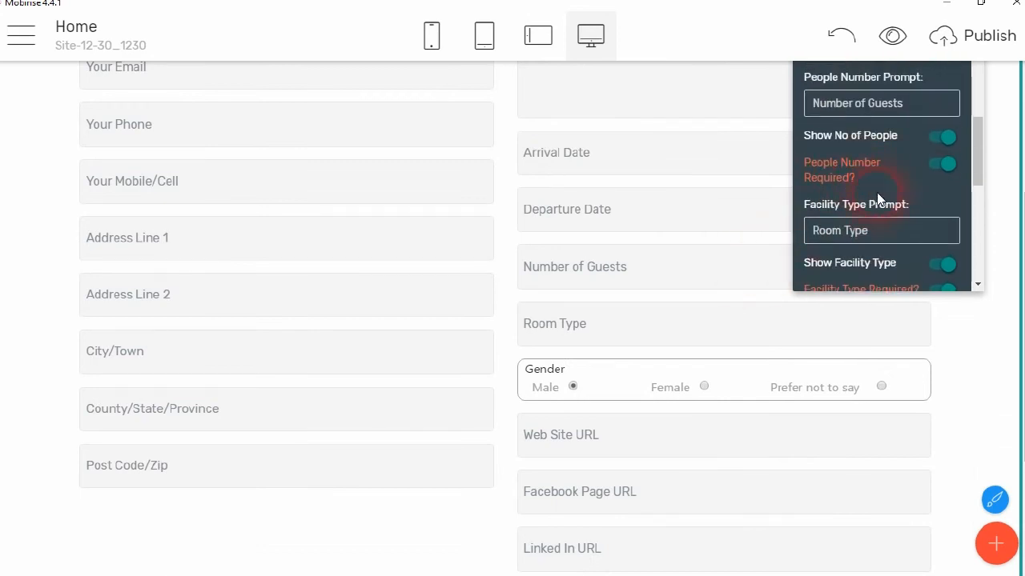
left_click(888, 236)
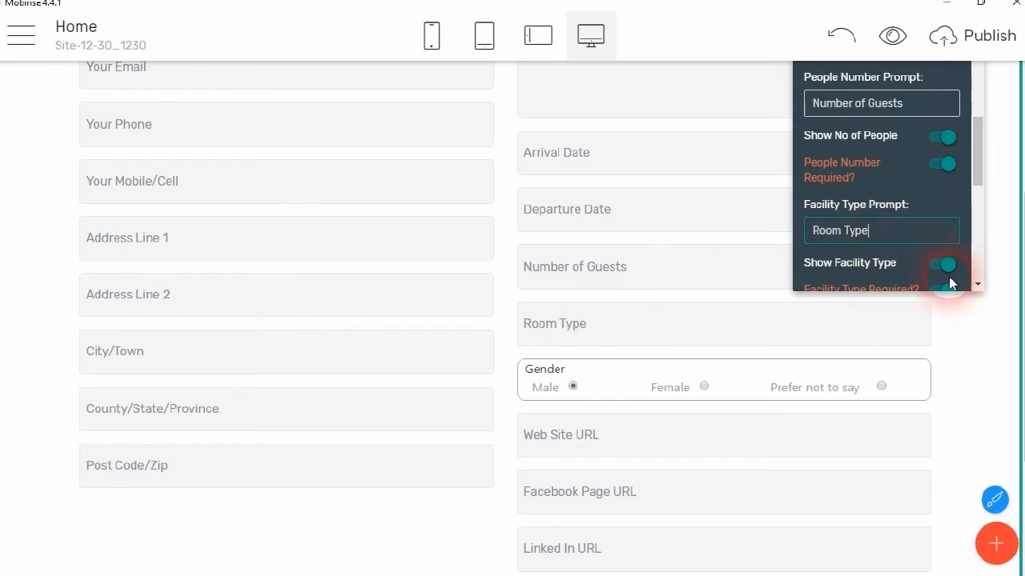
Step: Hide the Gender, Web Site URL, Facebook Page and LinkedIn URL fields of the contact form
scroll(938, 270, "down", 2)
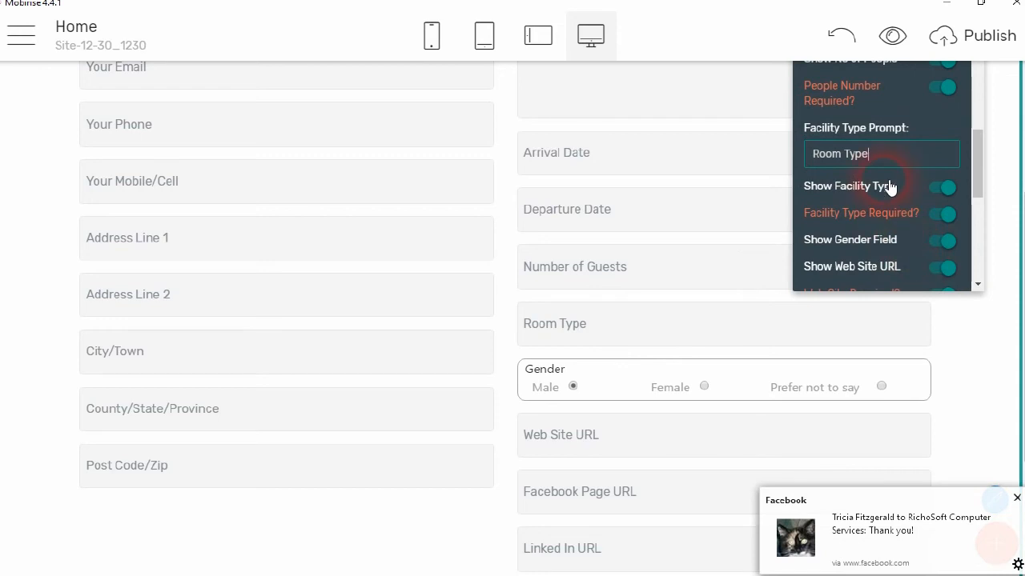
left_click(948, 248)
scroll(921, 276, "down", 2)
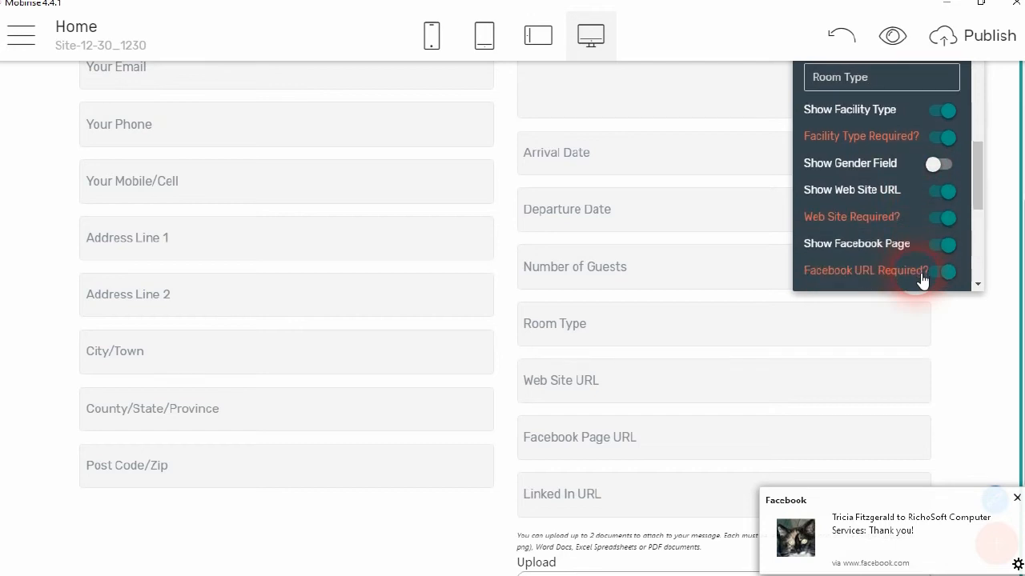
left_click(940, 191)
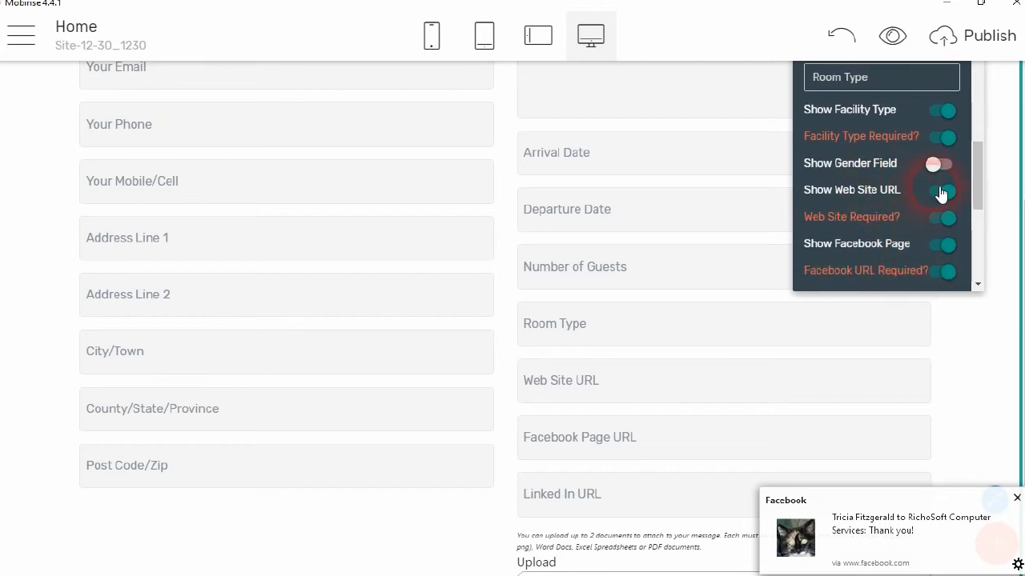
left_click(940, 243)
scroll(911, 253, "down", 2)
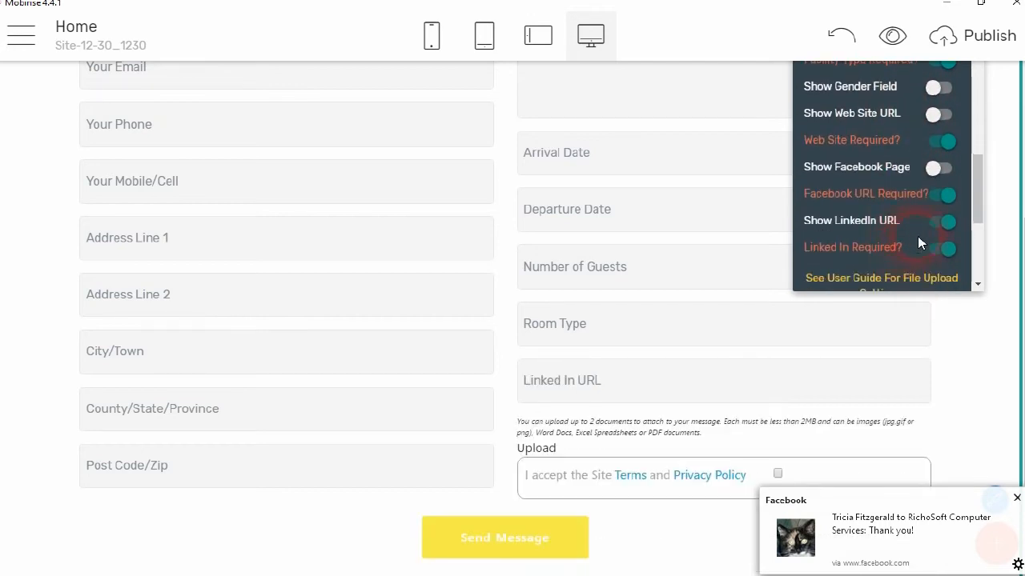
Step: Hide the upload attachments section of the contact form
scroll(906, 236, "down", 4)
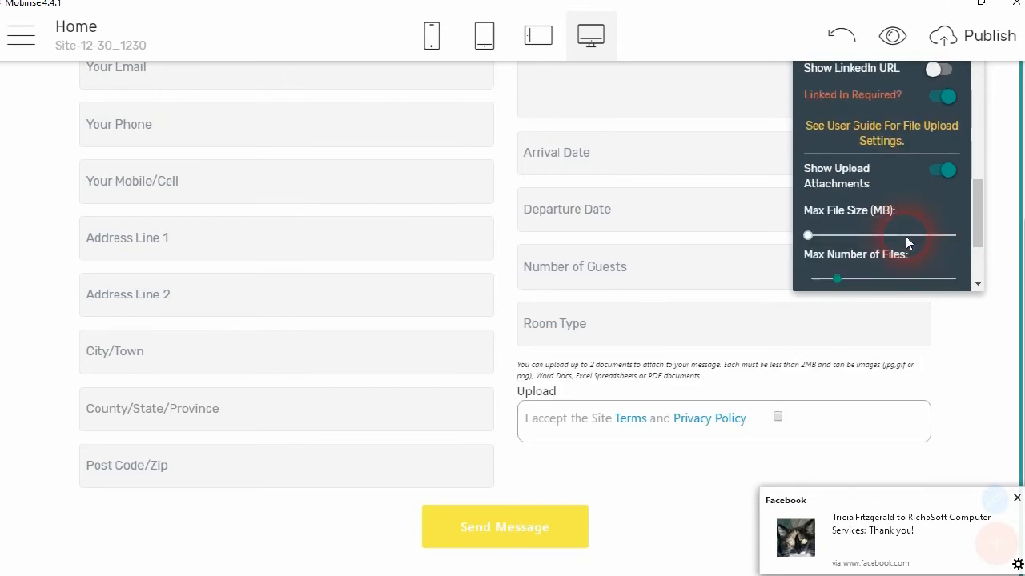
left_click(941, 170)
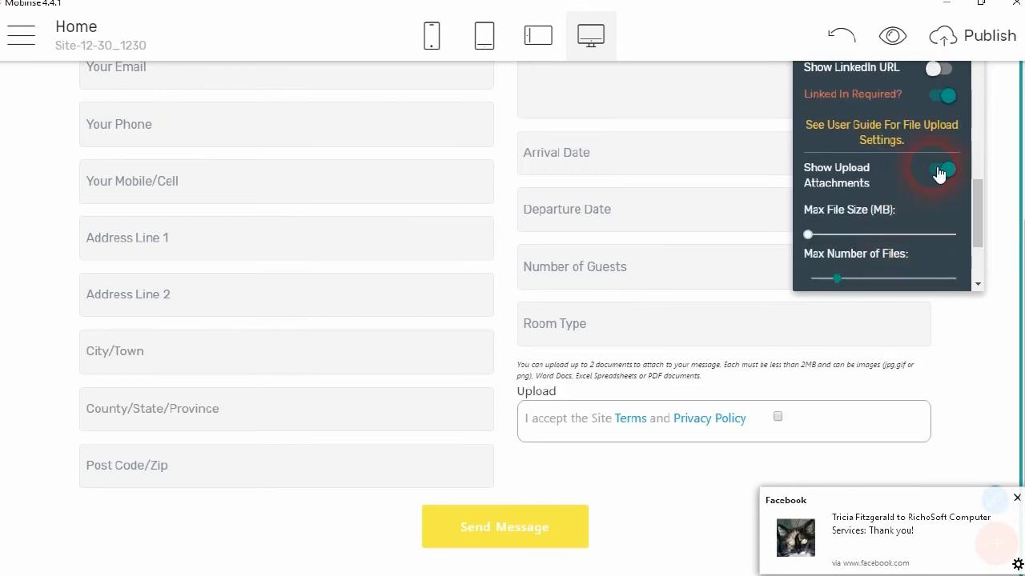
left_click(938, 172)
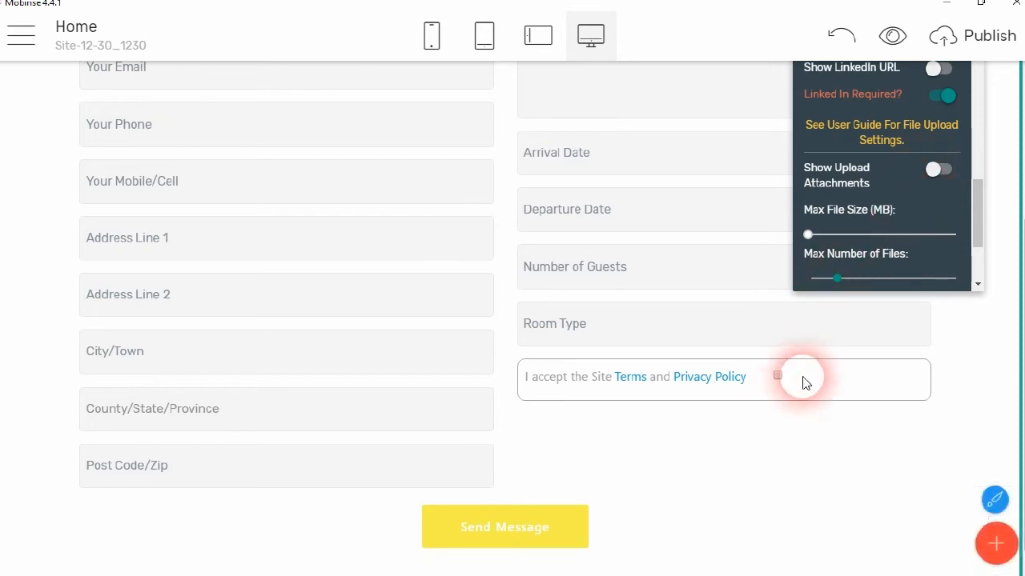
Step: Remove the Privacy Policy link from the acceptance line and delete the words "and Privacy Policy", leaving "I accept the Site Terms"
scroll(872, 264, "down", 3)
scroll(875, 269, "down", 1)
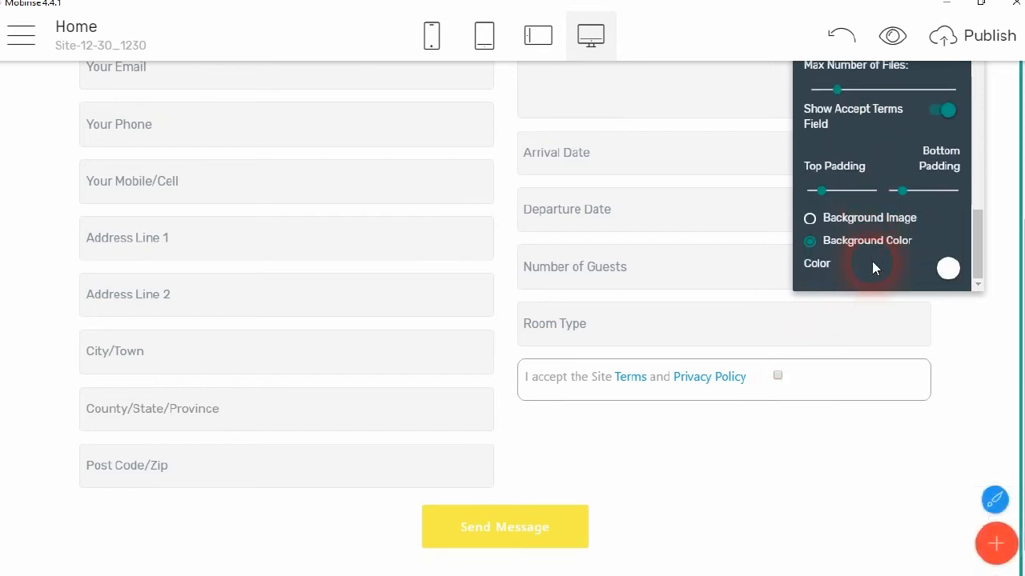
left_click(749, 381)
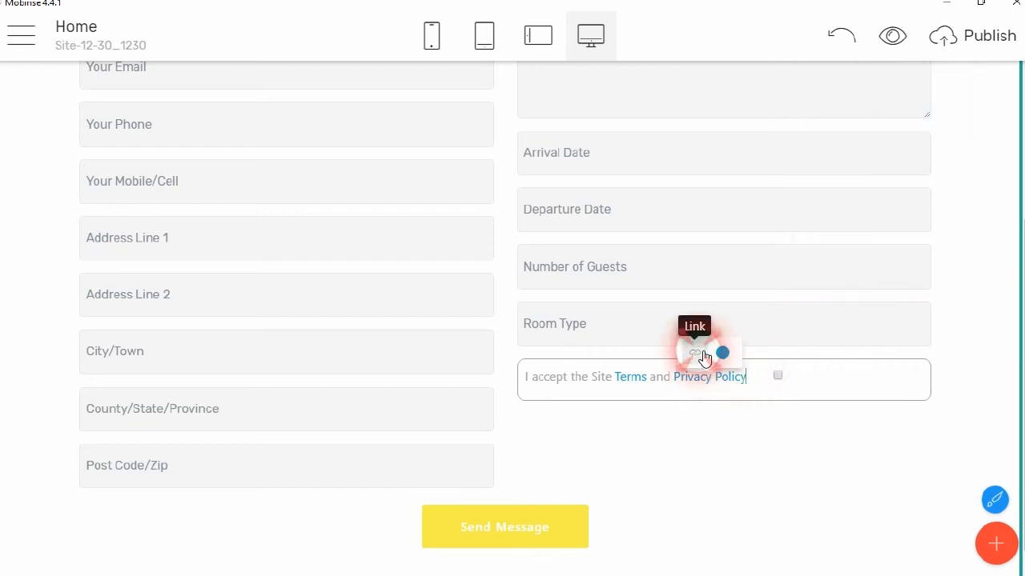
left_click(697, 354)
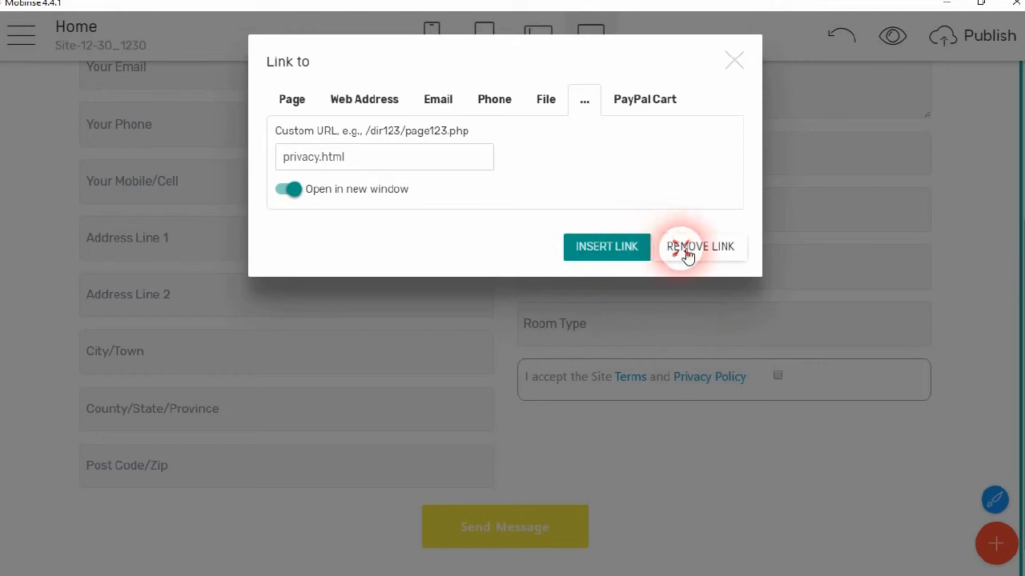
left_click(686, 255)
left_click_drag(744, 376, 654, 381)
key("BackSpace")
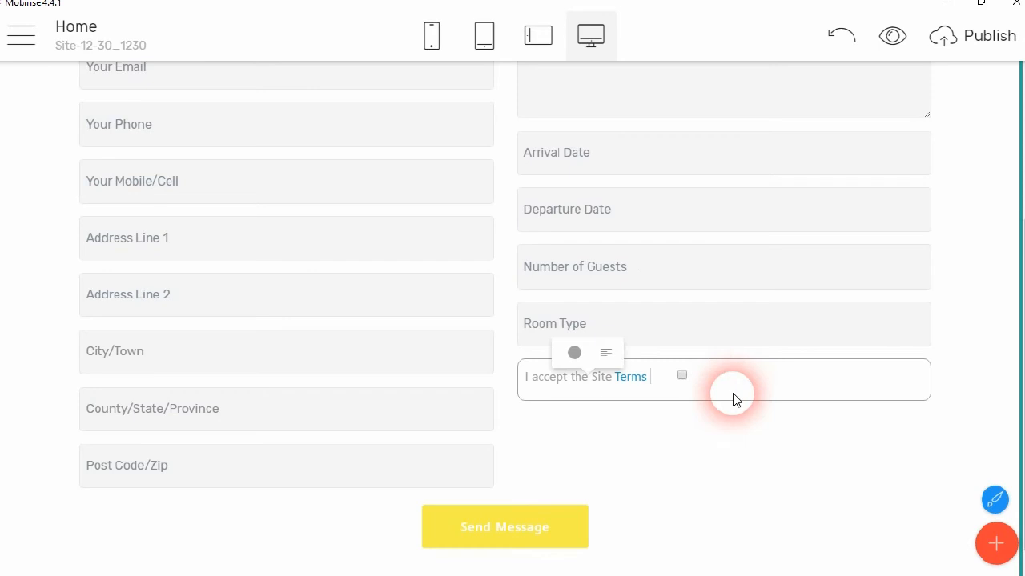
left_click(632, 400)
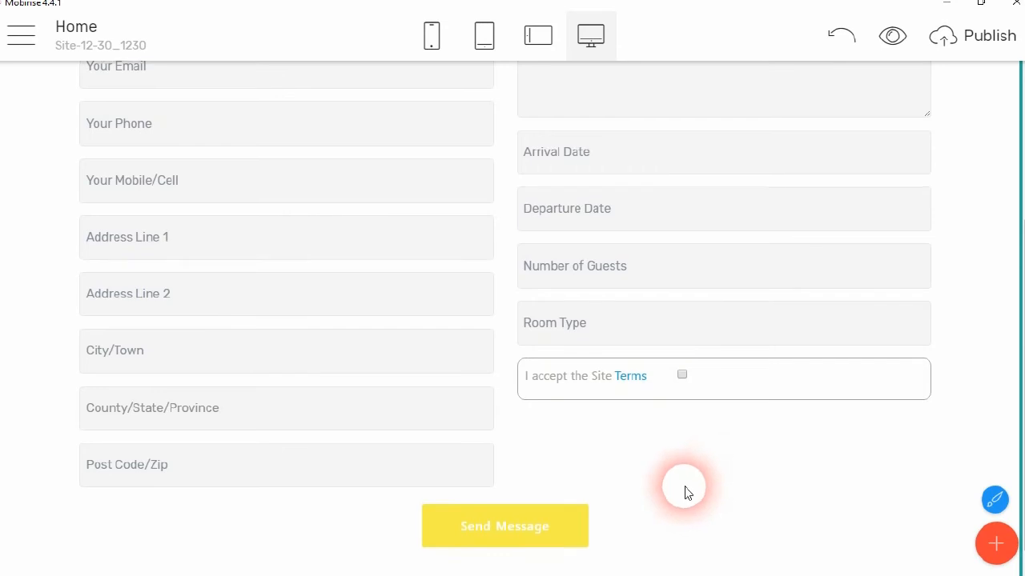
Step: Switch the contact form block's background from color to image and open the image selection for it
scroll(709, 478, "down", 1)
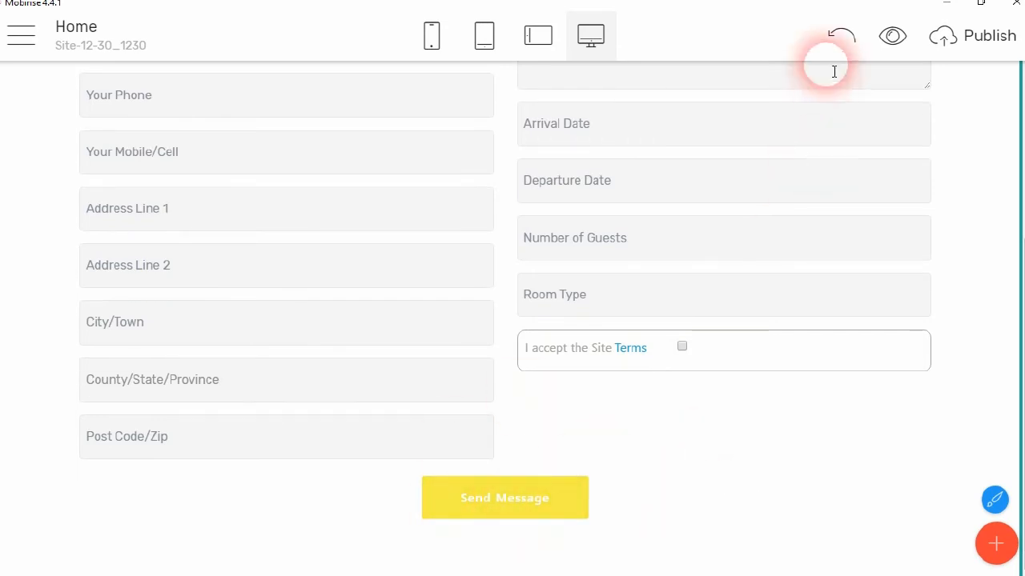
scroll(905, 247, "up", 5)
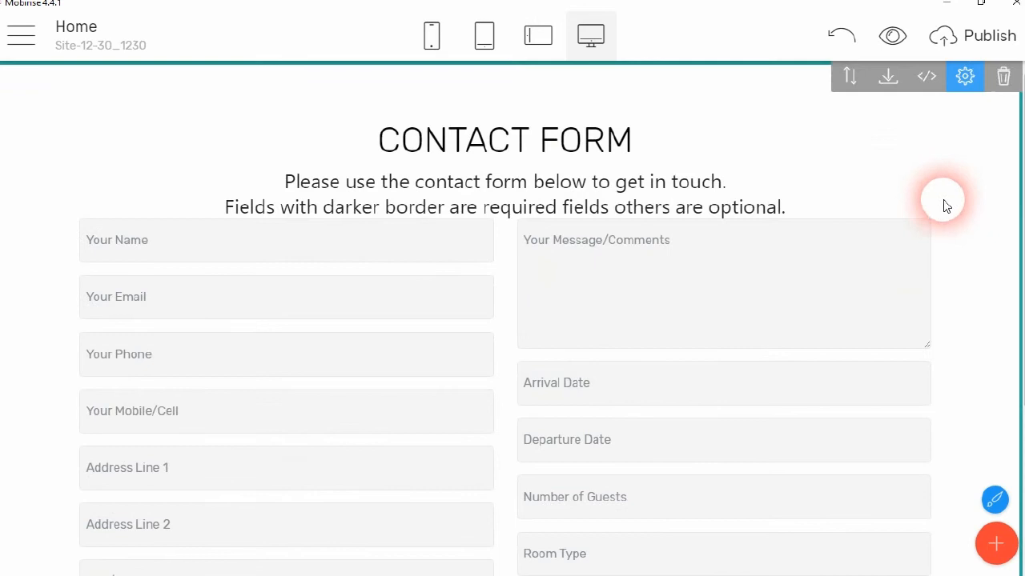
left_click(965, 76)
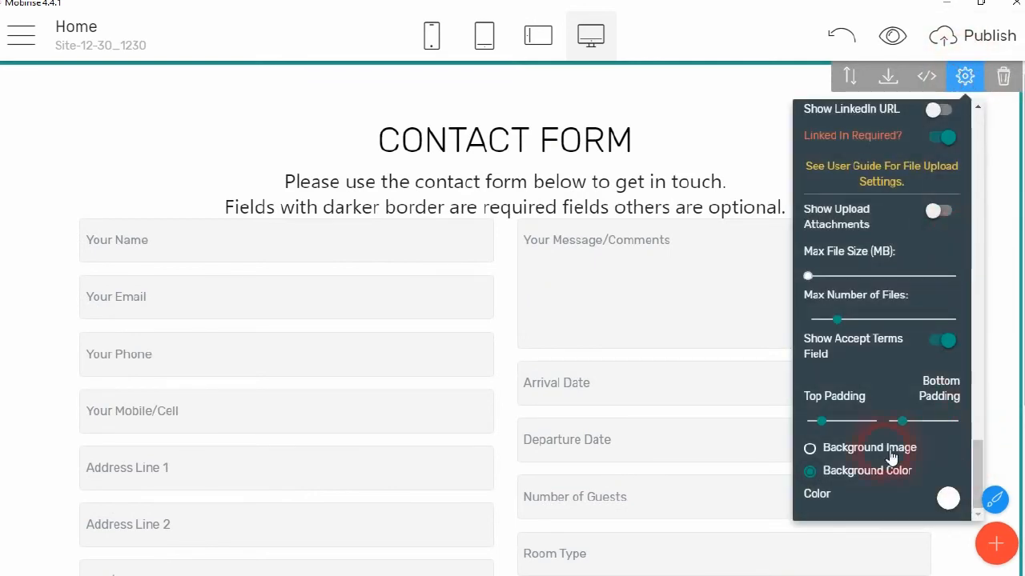
left_click(810, 448)
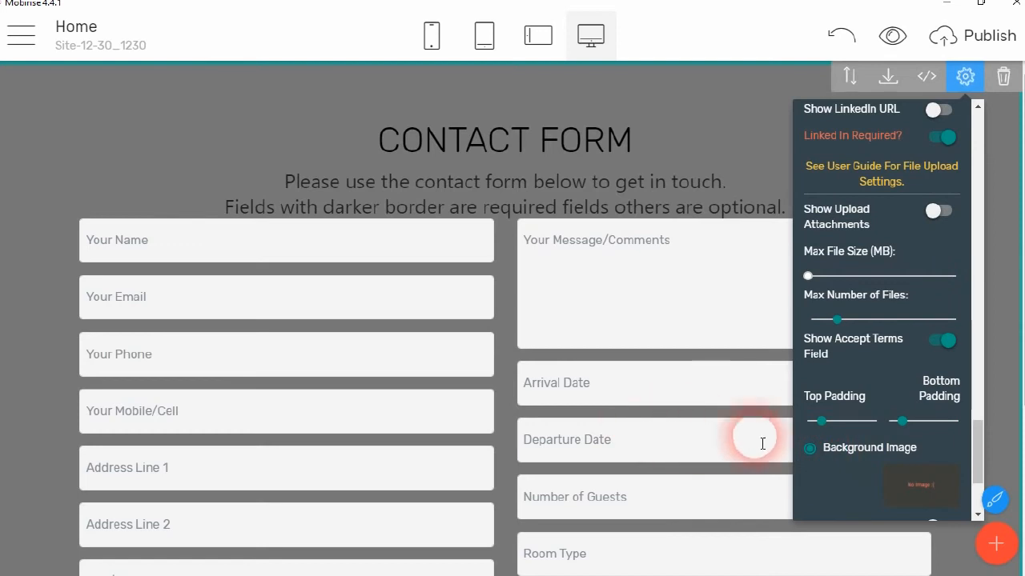
left_click(917, 485)
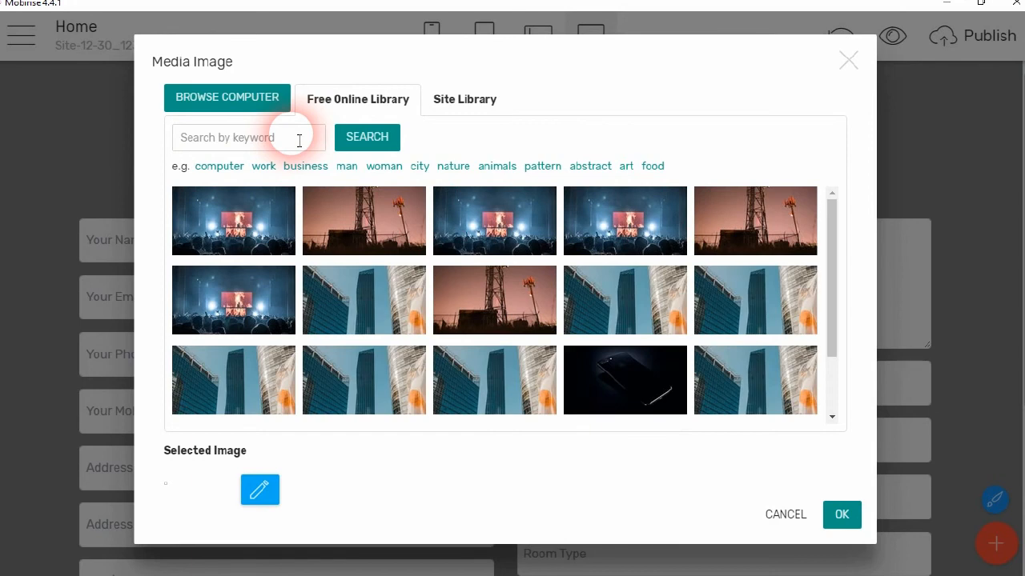
Step: Search the free online image library for "hotel" and apply the aerial beach lagoon photo as the block's background
left_click(191, 148)
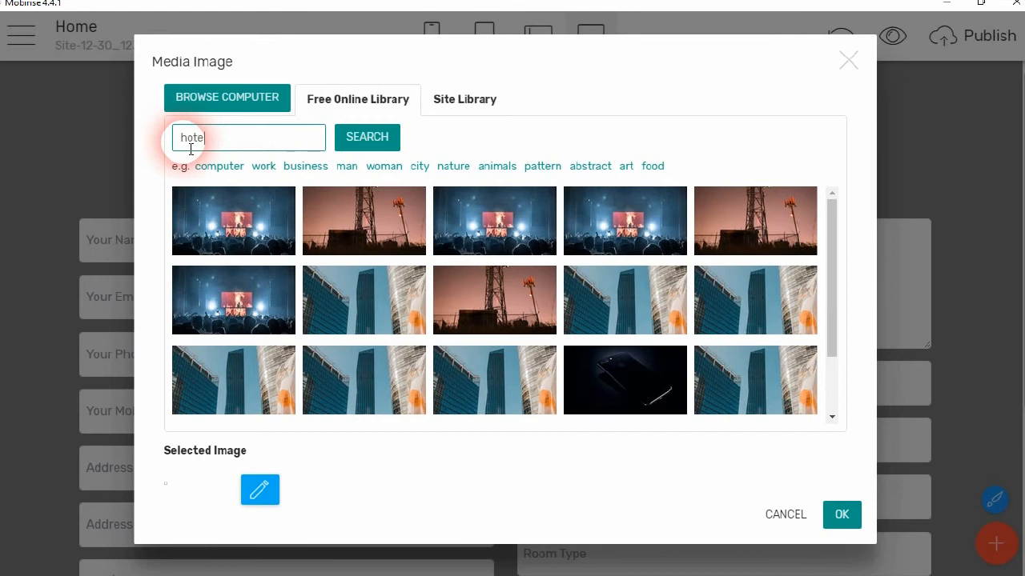
type("hotel")
left_click(352, 141)
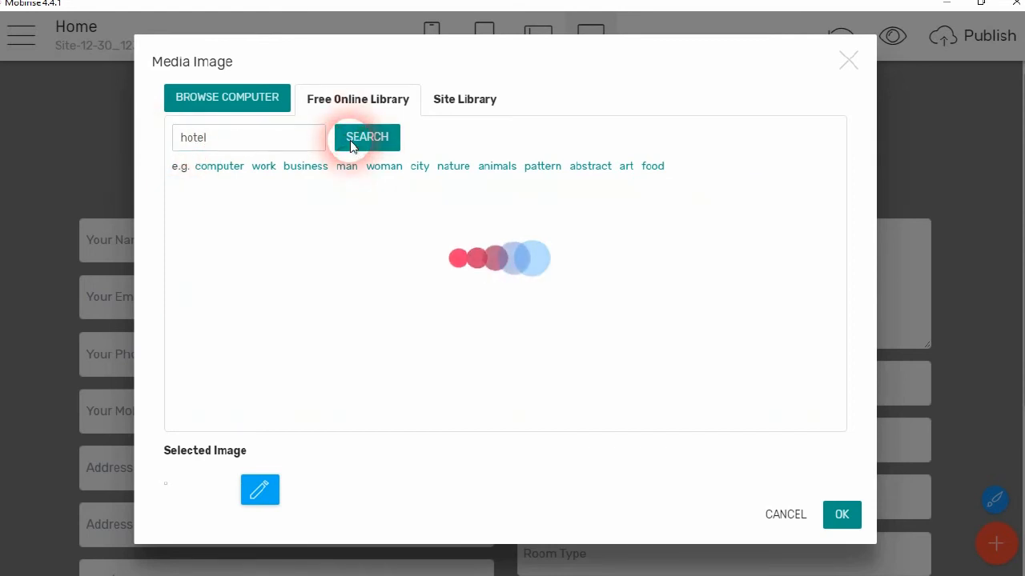
left_click(433, 329)
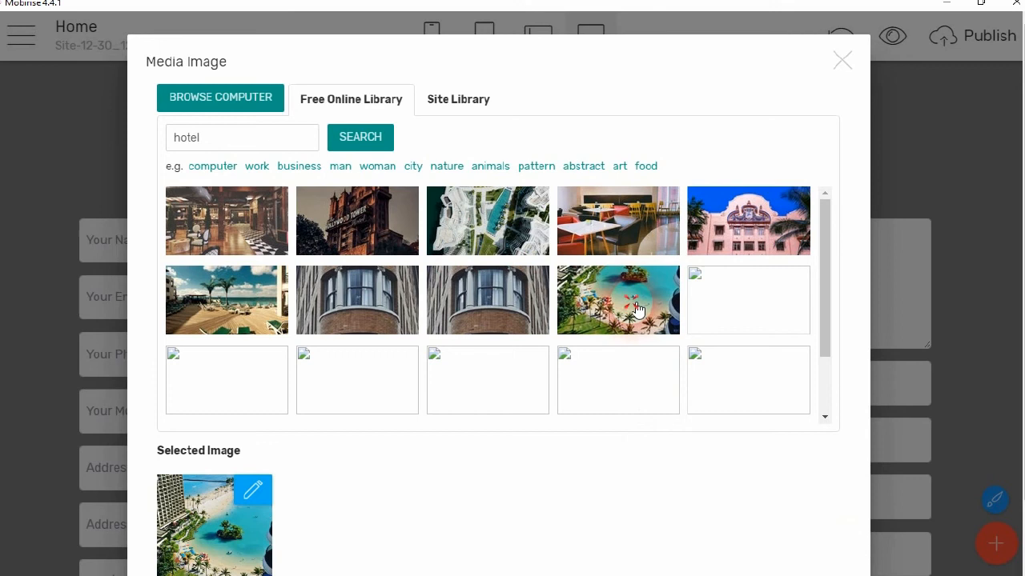
scroll(721, 496, "down", 1)
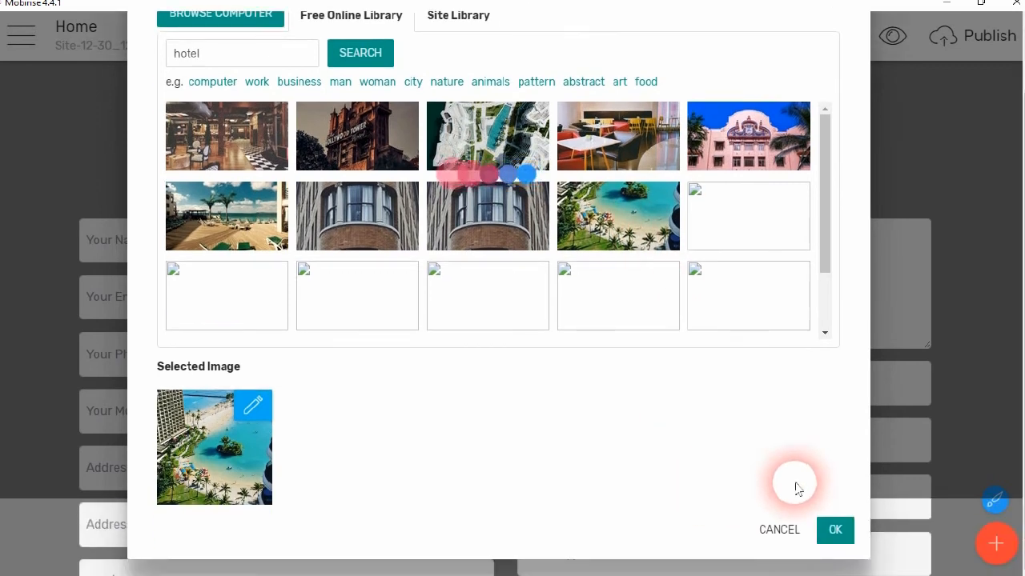
left_click(833, 528)
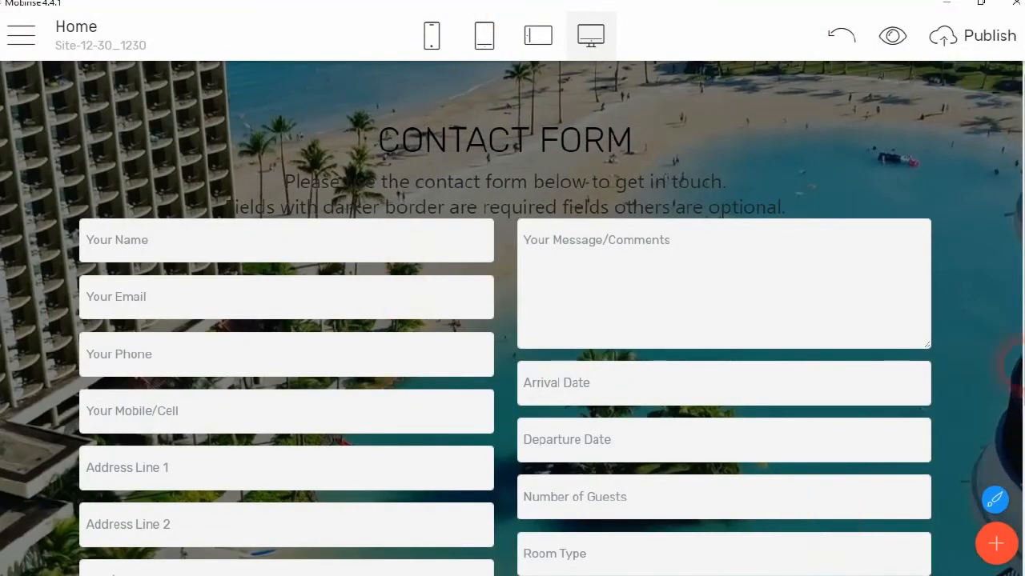
Step: Increase the contact form block's top padding and set its bottom padding to 2
scroll(1008, 262, "down", 1)
scroll(1009, 263, "down", 3)
scroll(1012, 200, "up", 4)
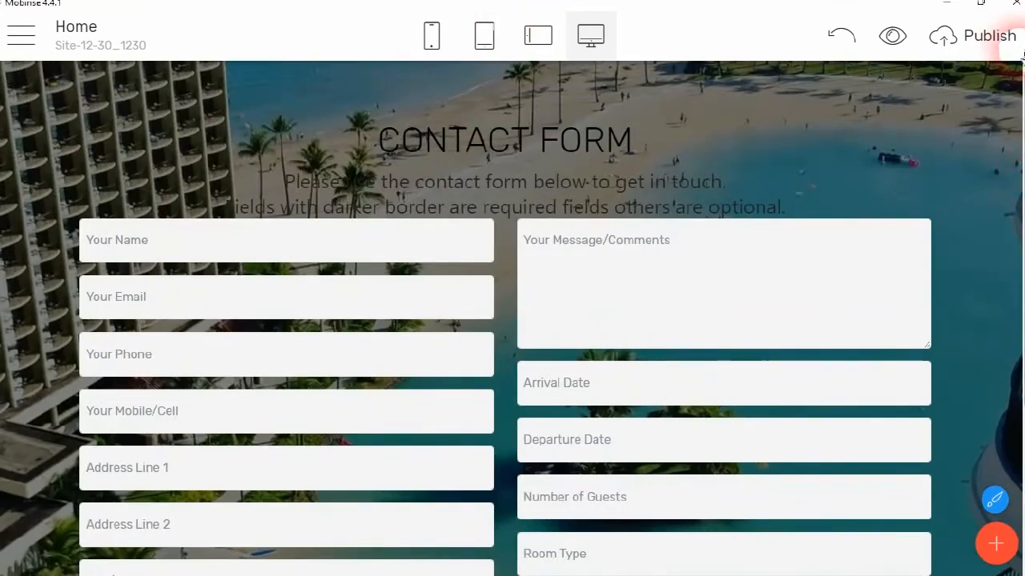
left_click(964, 76)
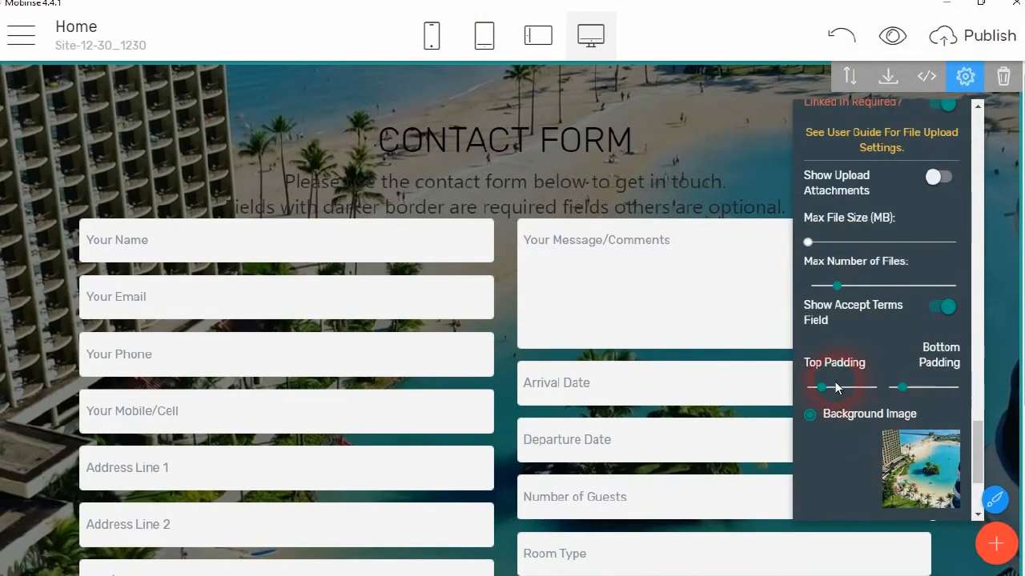
left_click_drag(837, 390, 840, 390)
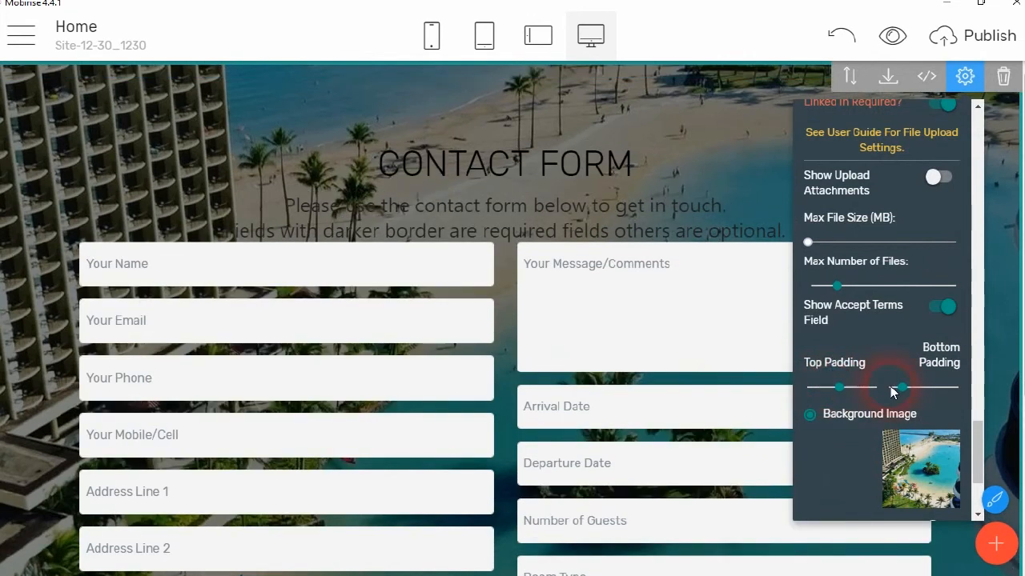
left_click_drag(909, 390, 922, 394)
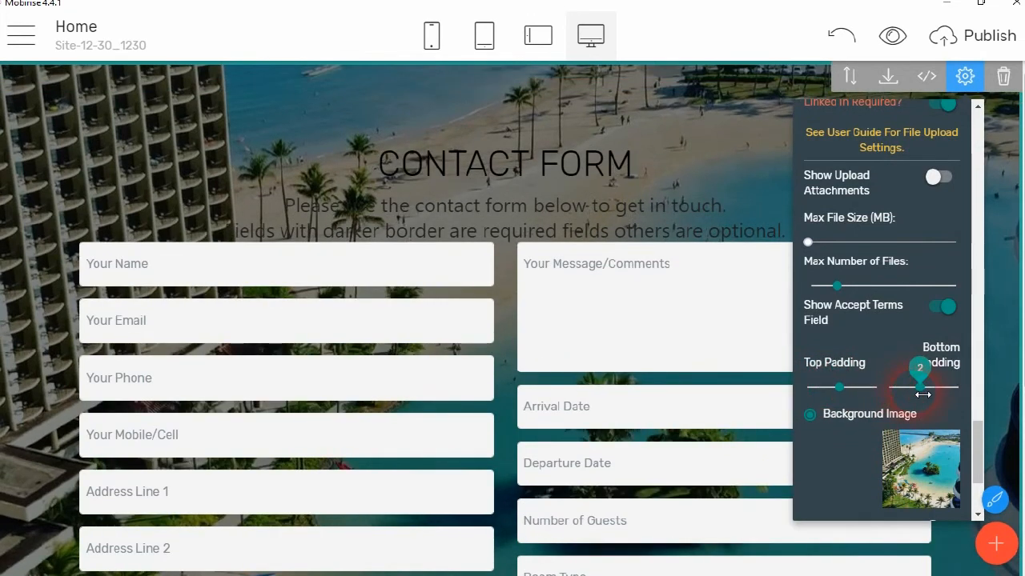
Step: Slightly increase the opacity of the black overlay on the contact form block's background image
scroll(913, 461, "down", 2)
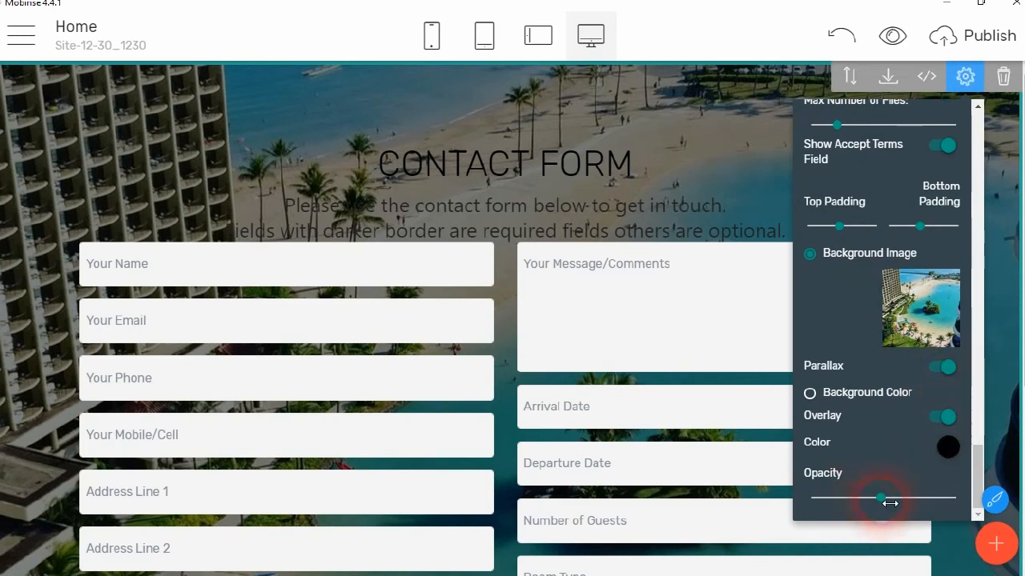
left_click_drag(897, 502, 905, 502)
left_click(173, 152)
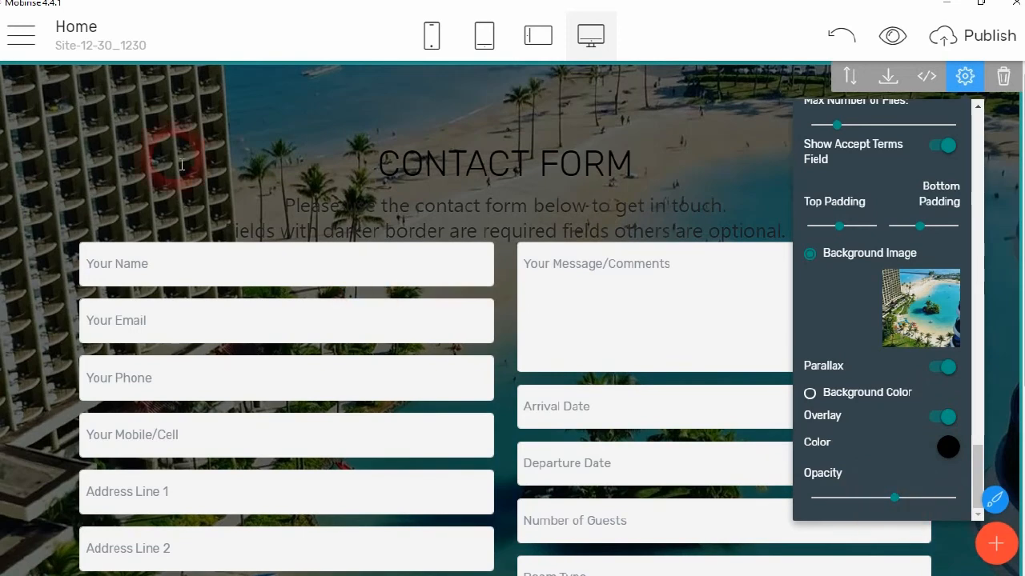
Step: Color the "CONTACT FORM" heading white and make it bold
left_click(469, 178)
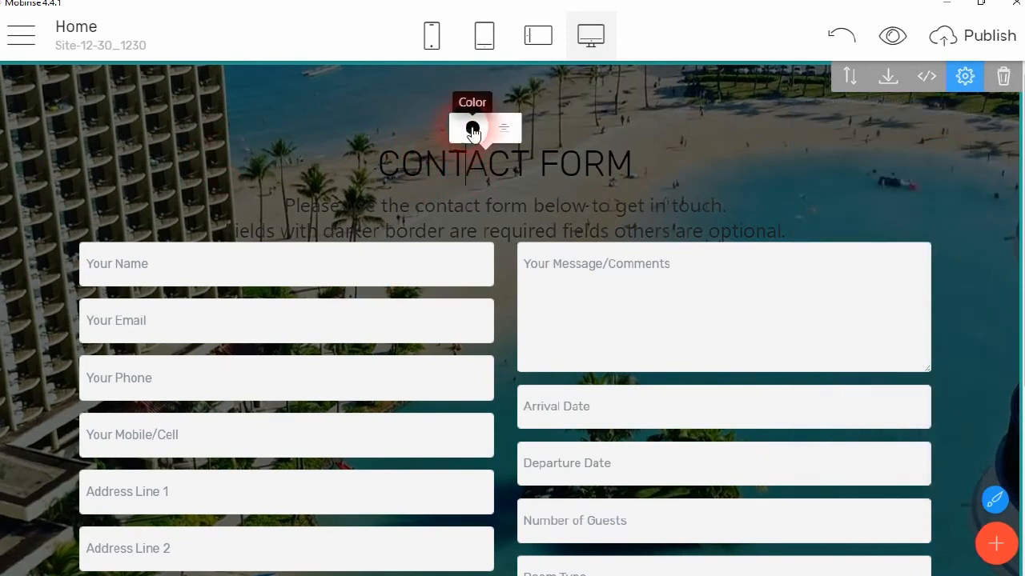
left_click(473, 129)
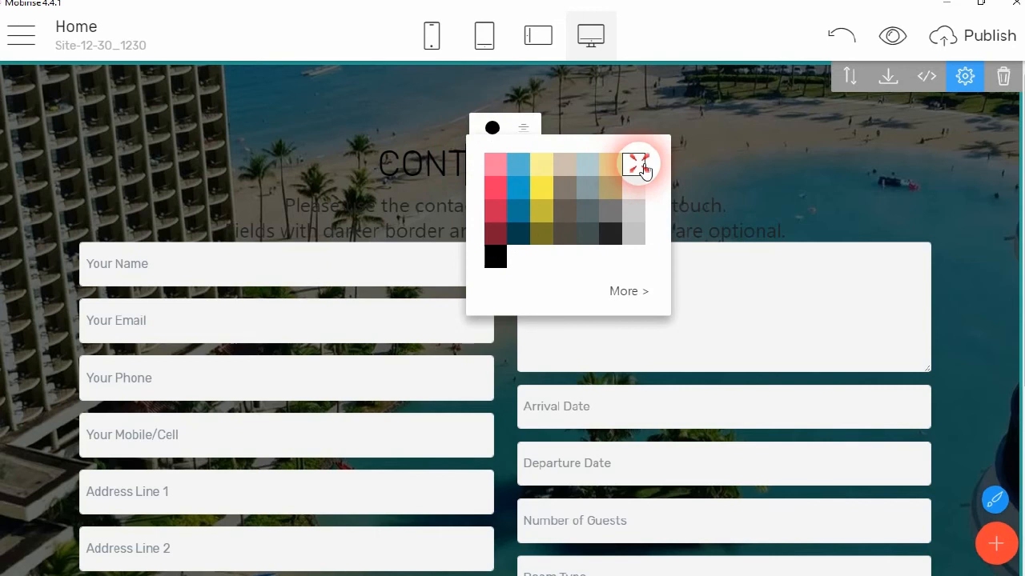
left_click(635, 165)
left_click(714, 178)
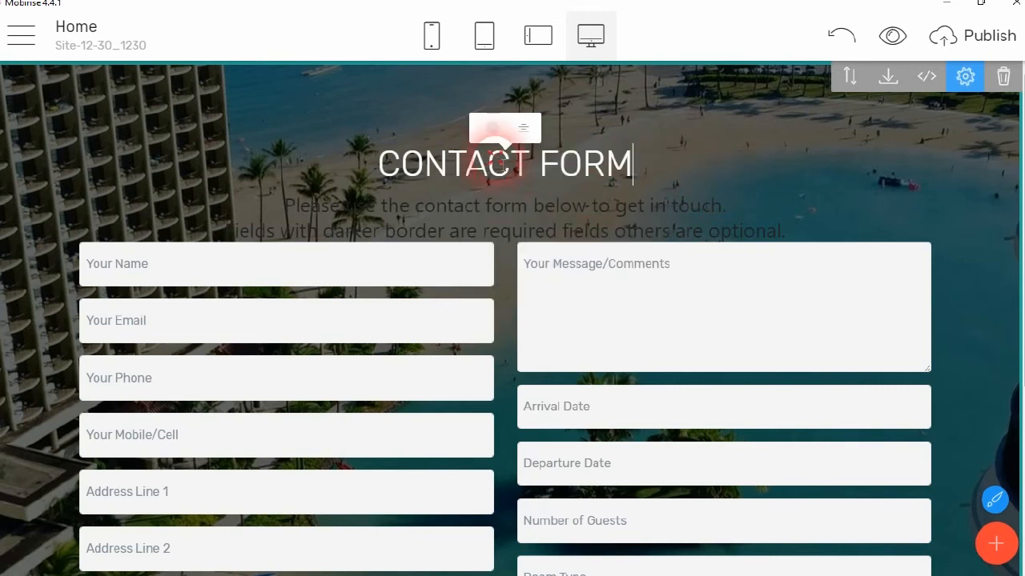
left_click_drag(376, 164, 590, 166)
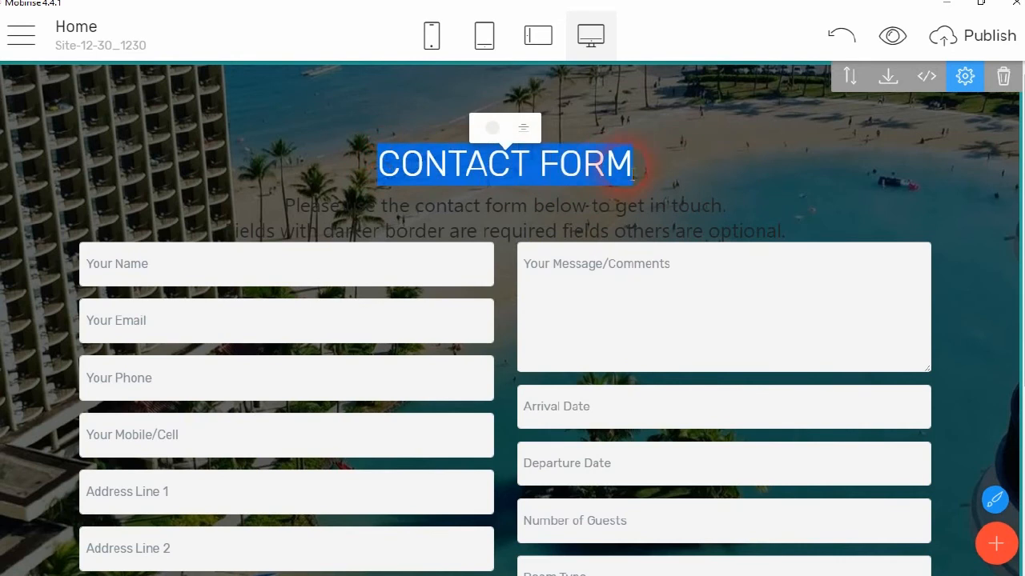
left_click(479, 130)
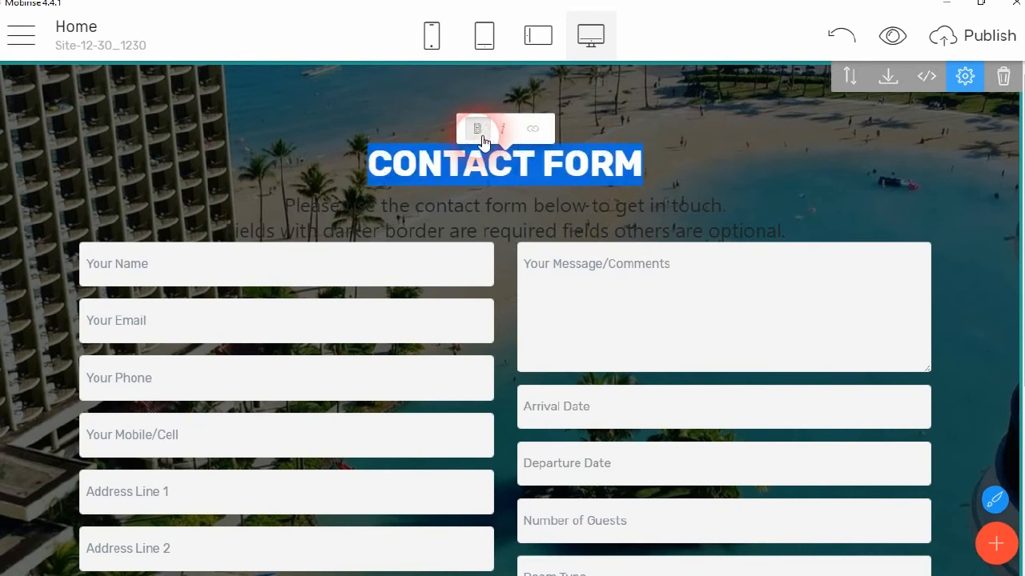
Step: Color the subtitle text below the heading white and add a blank line after "others are optional."
left_click(498, 206)
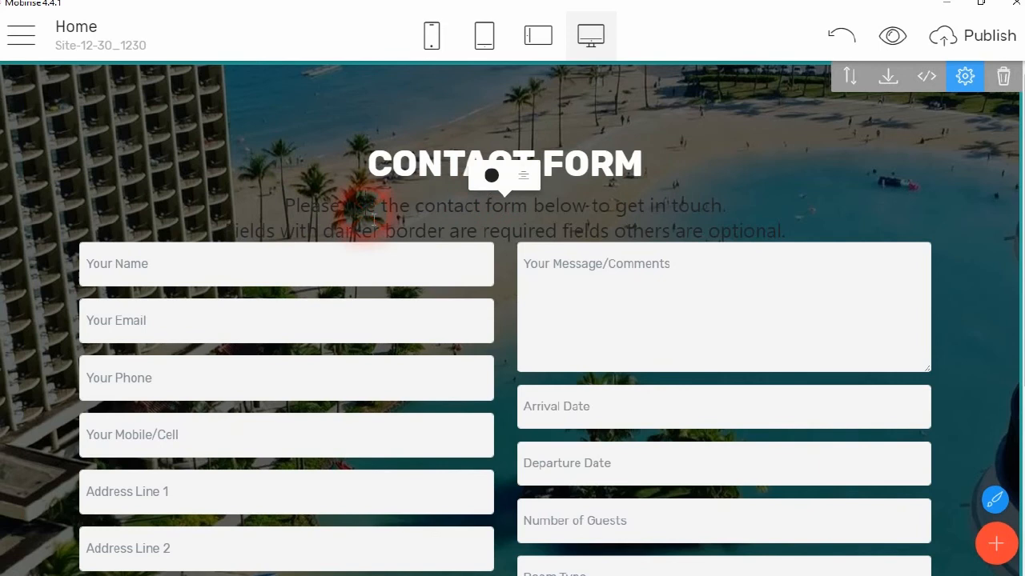
left_click(491, 175)
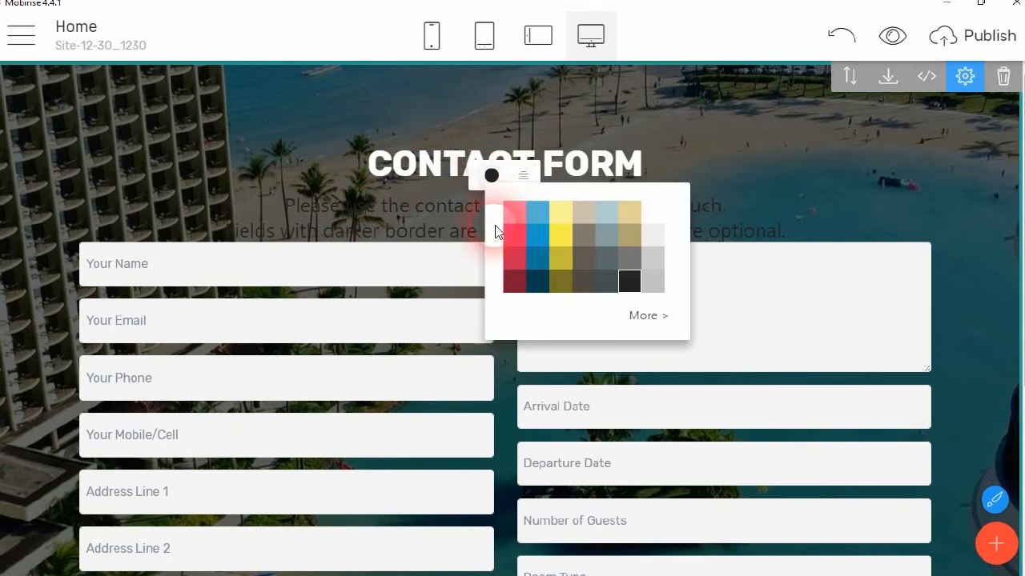
left_click(652, 213)
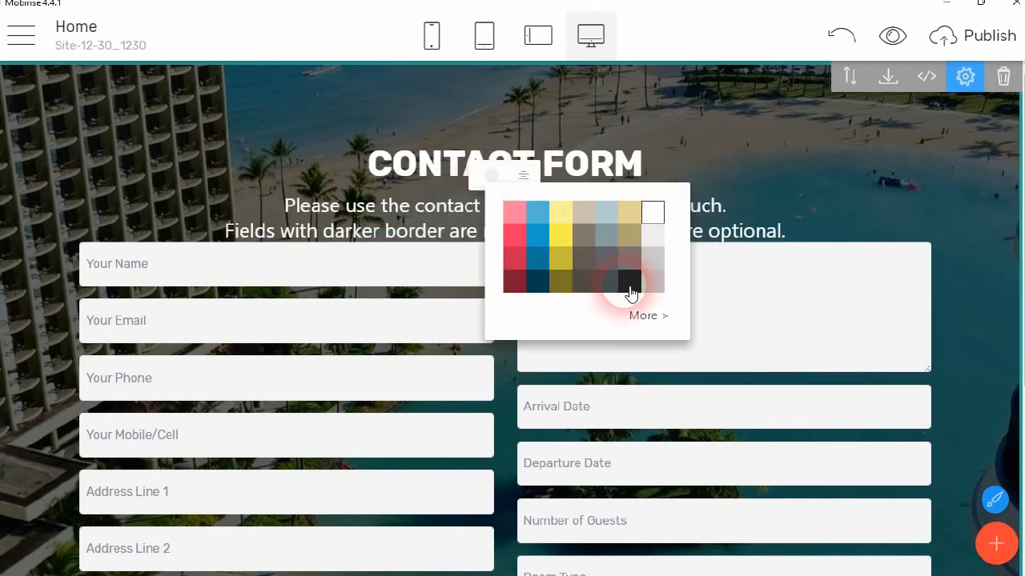
left_click(803, 184)
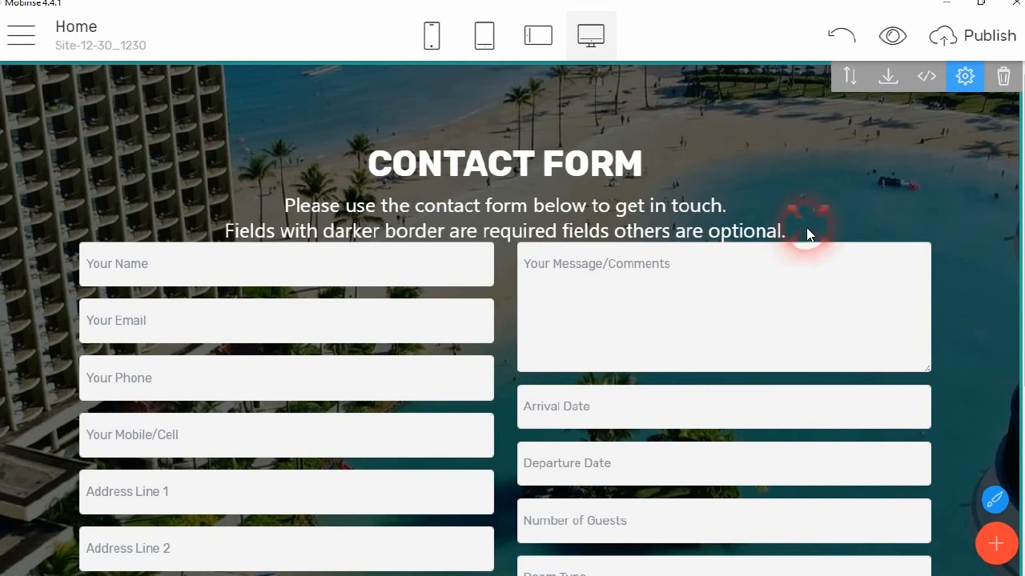
left_click(784, 234)
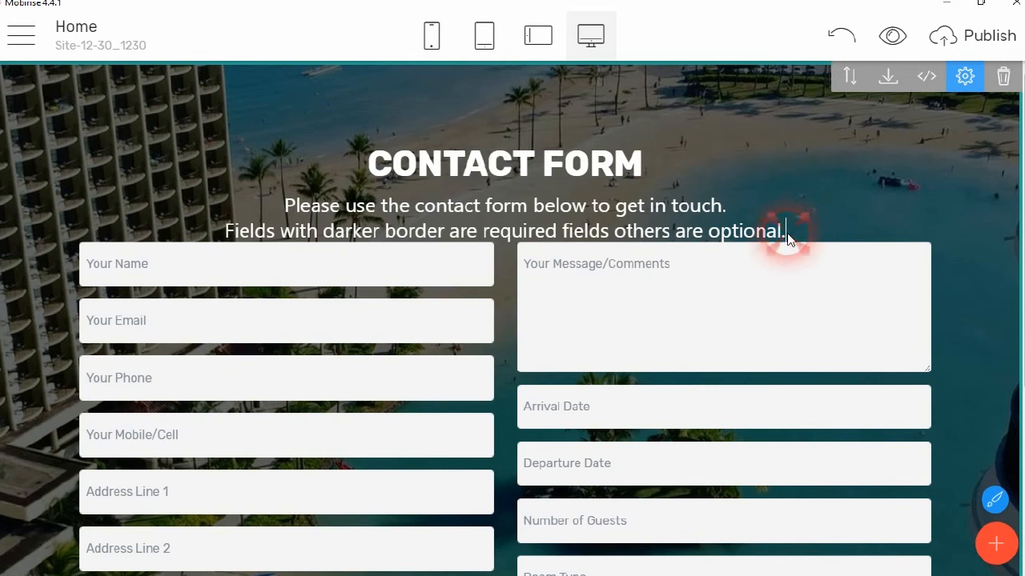
key("Return")
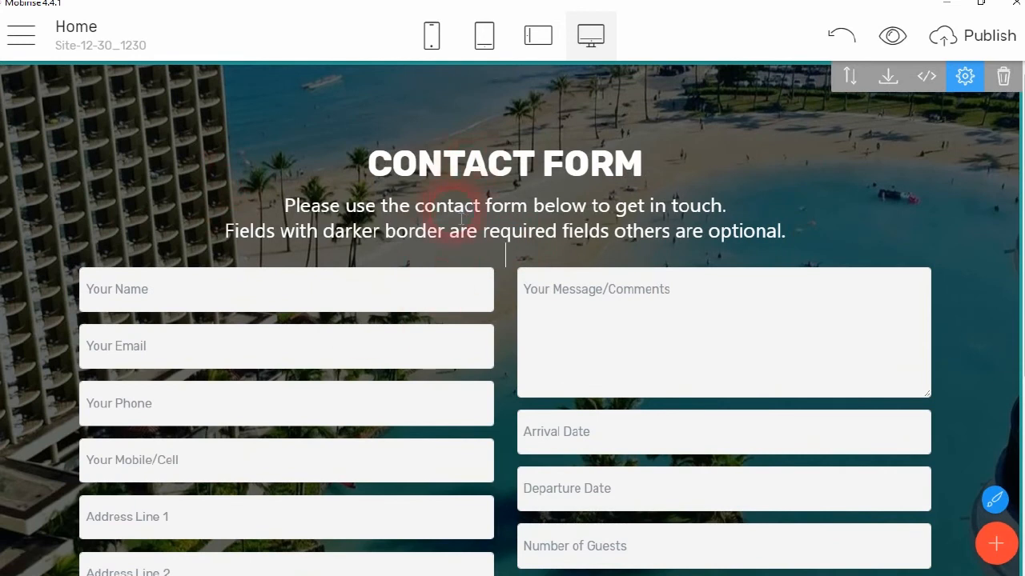
Step: In the site styles, change the yellow button color used by Send Message to green #12a42c
scroll(461, 224, "down", 5)
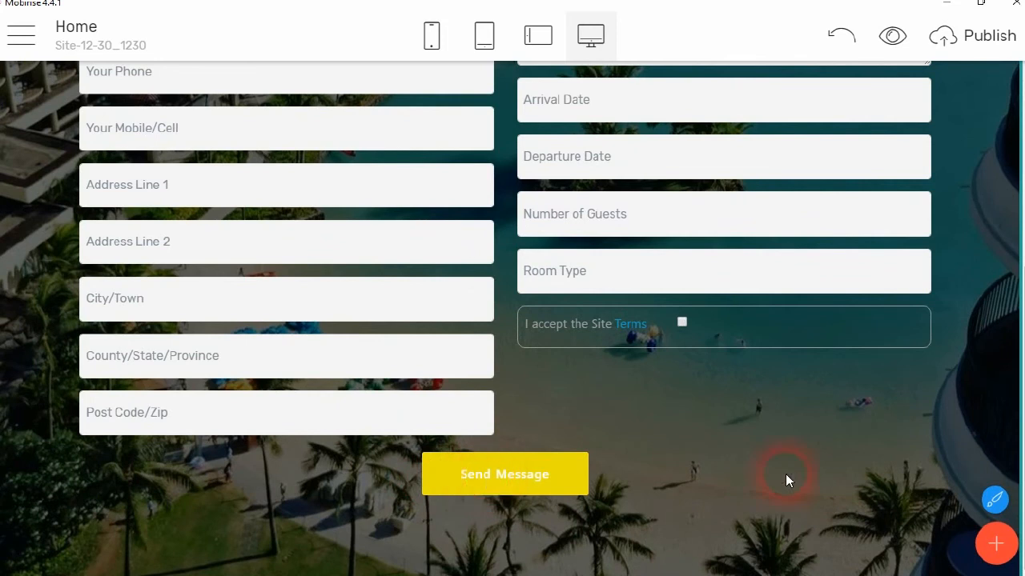
left_click(997, 501)
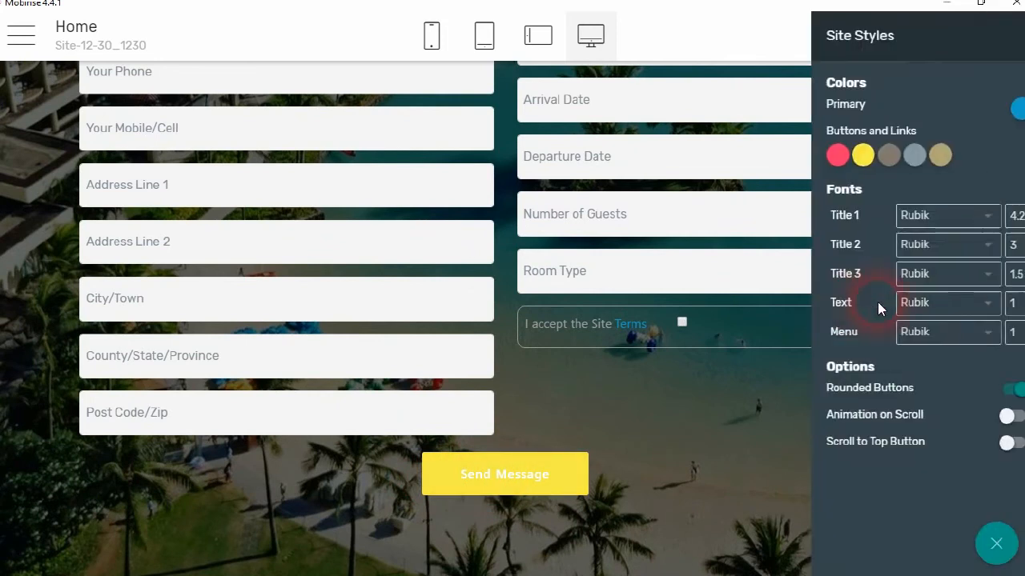
left_click(850, 156)
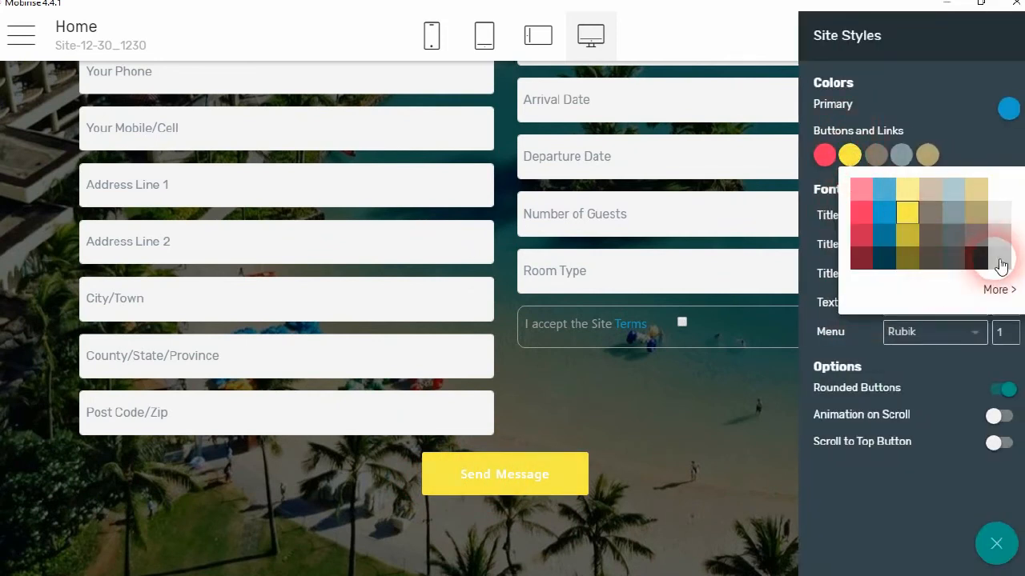
left_click(1006, 292)
mouse_move(1012, 210)
left_mouse_down()
mouse_move(1019, 229)
mouse_move(971, 209)
left_mouse_up()
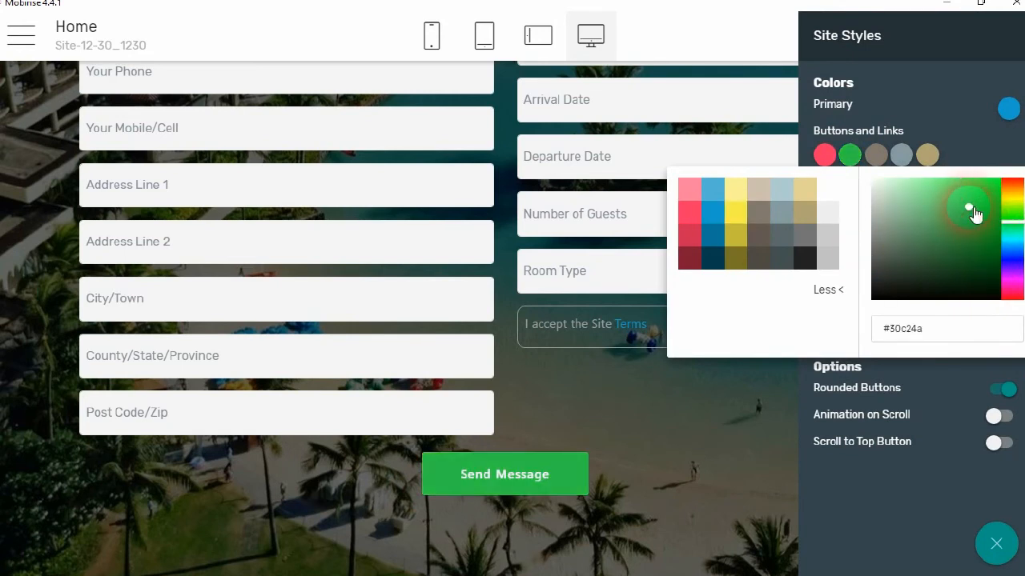
left_click(976, 189)
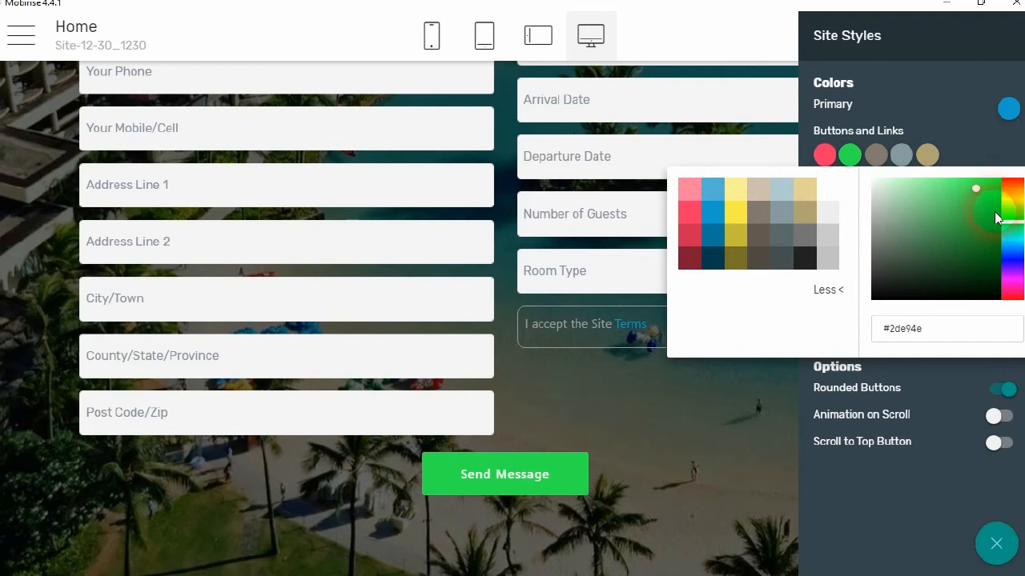
left_click(987, 223)
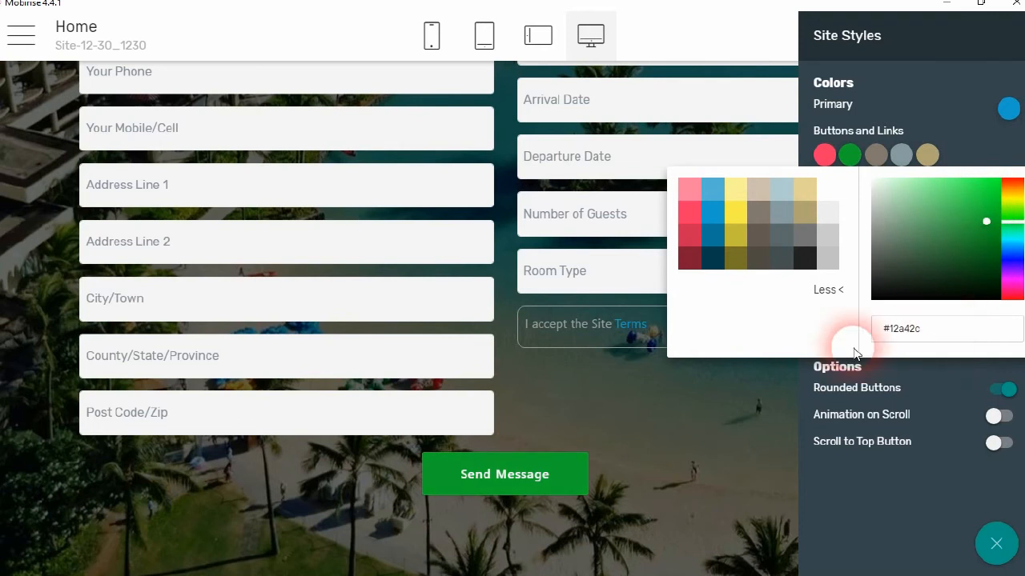
left_click(853, 453)
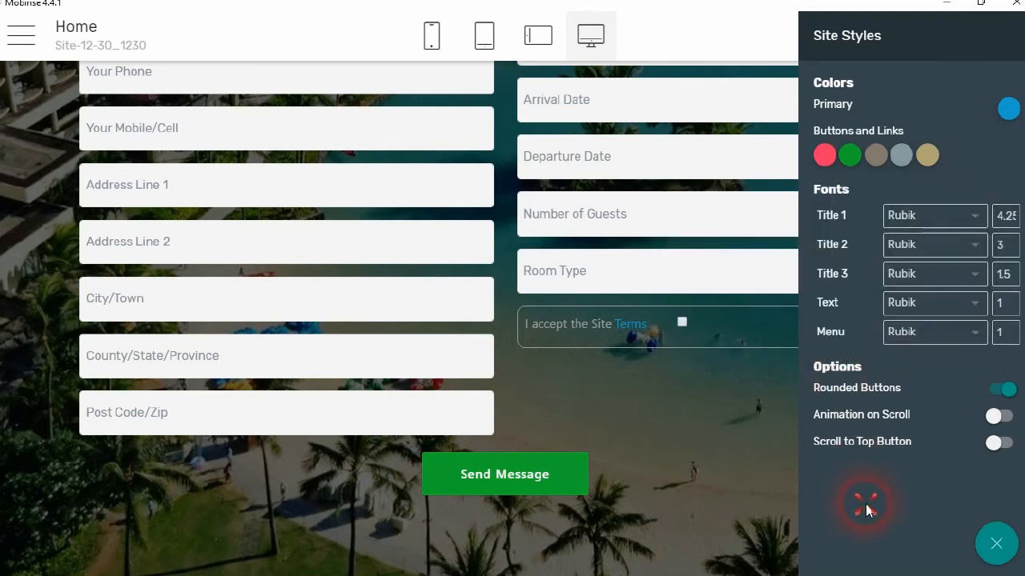
left_click(996, 544)
Step: Review the styled form, preview the page in the browser, dismiss the reCAPTCHA alert and examine the form's fields
scroll(687, 445, "up", 2)
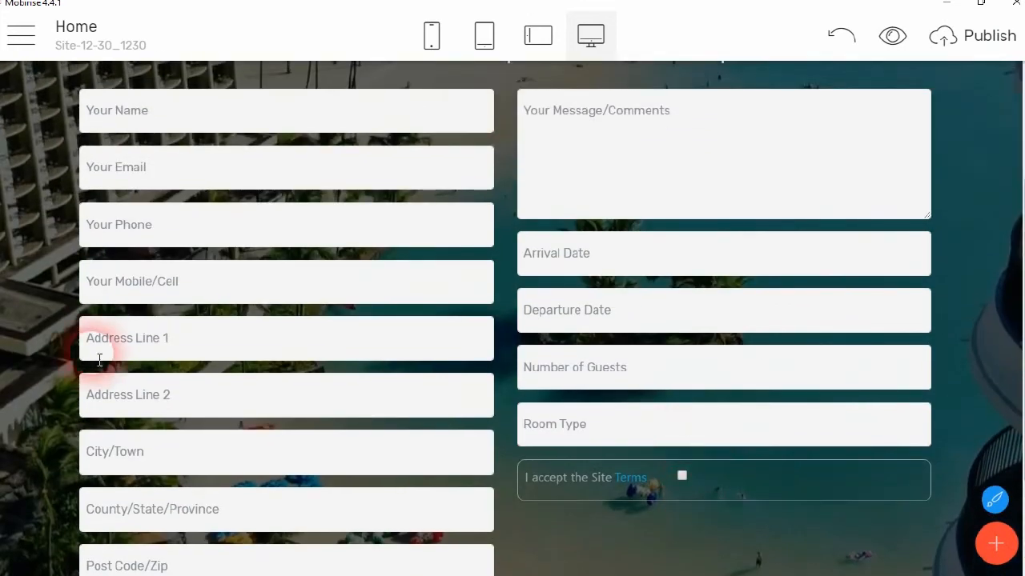
scroll(224, 313, "up", 2)
scroll(469, 241, "down", 4)
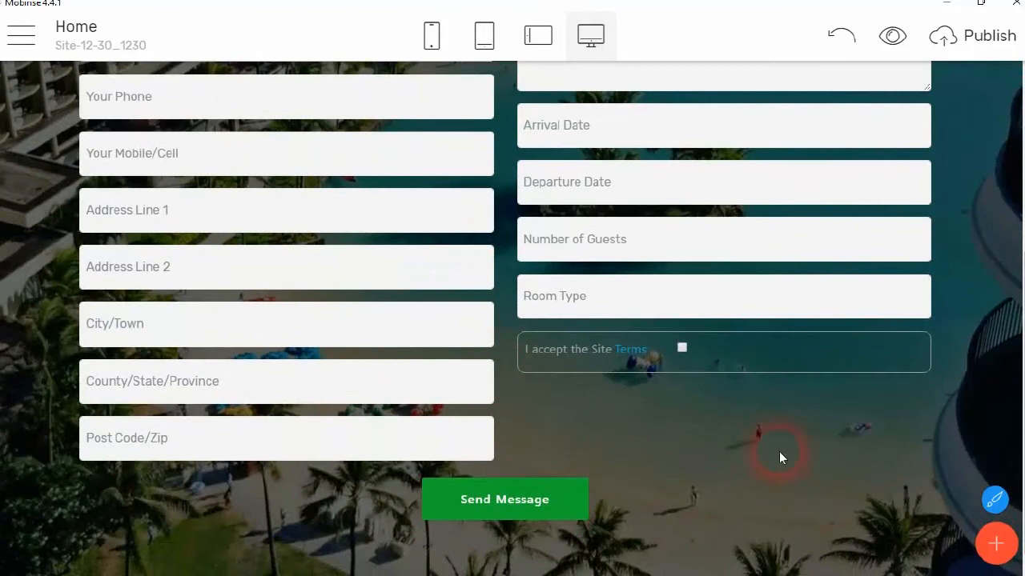
scroll(744, 400, "up", 4)
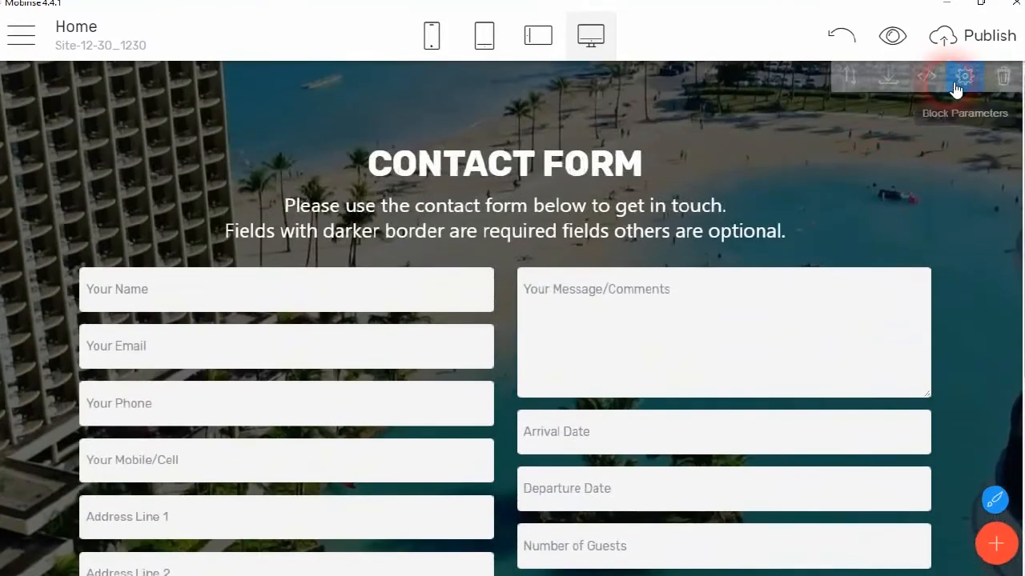
left_click(905, 41)
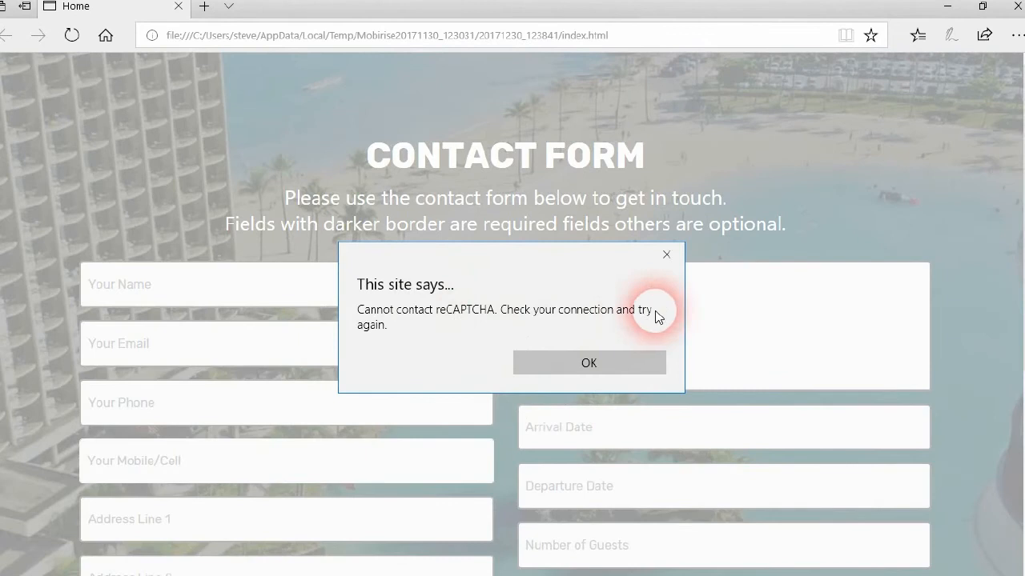
left_click(608, 364)
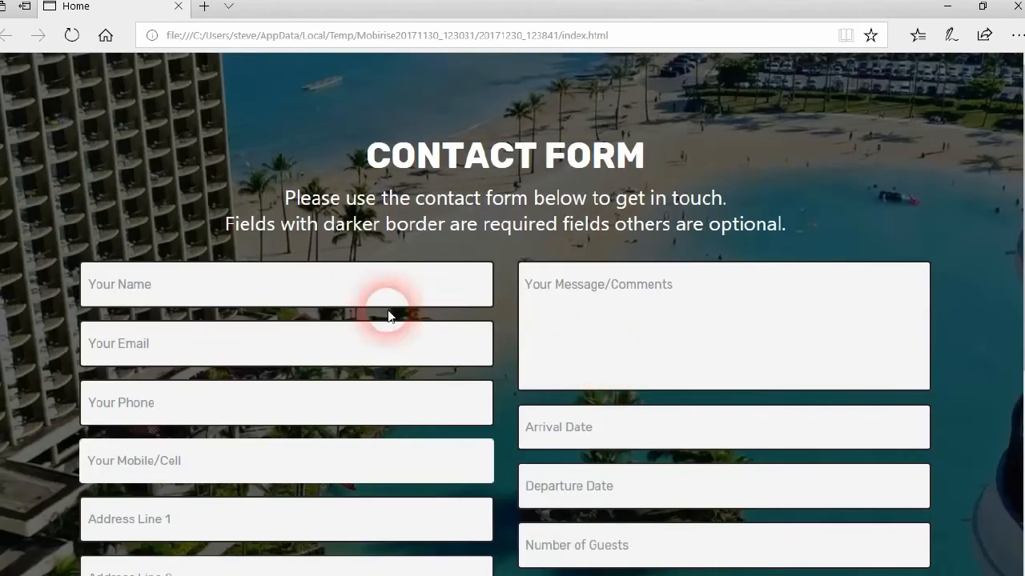
scroll(635, 256, "down", 4)
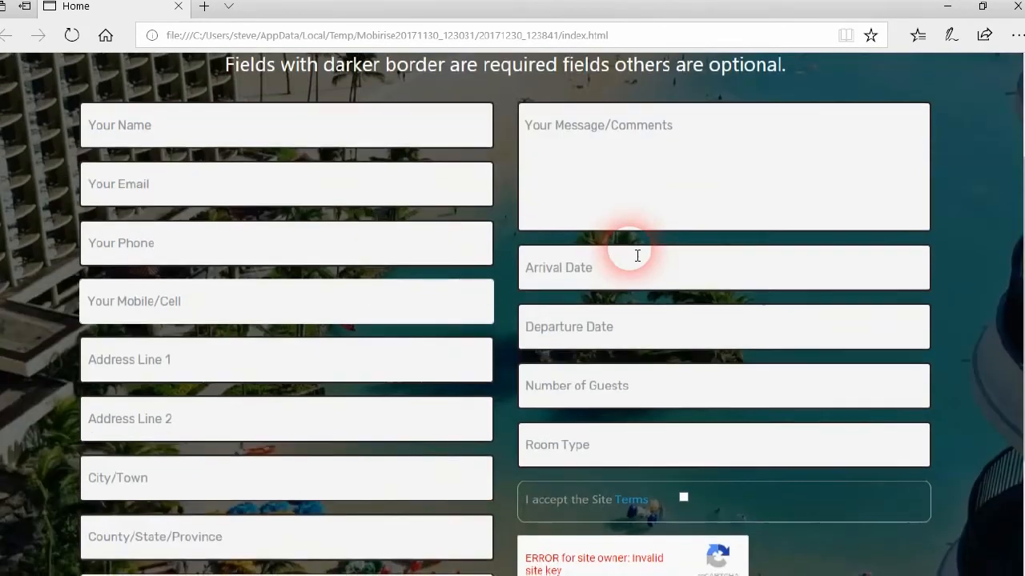
scroll(337, 457, "up", 2)
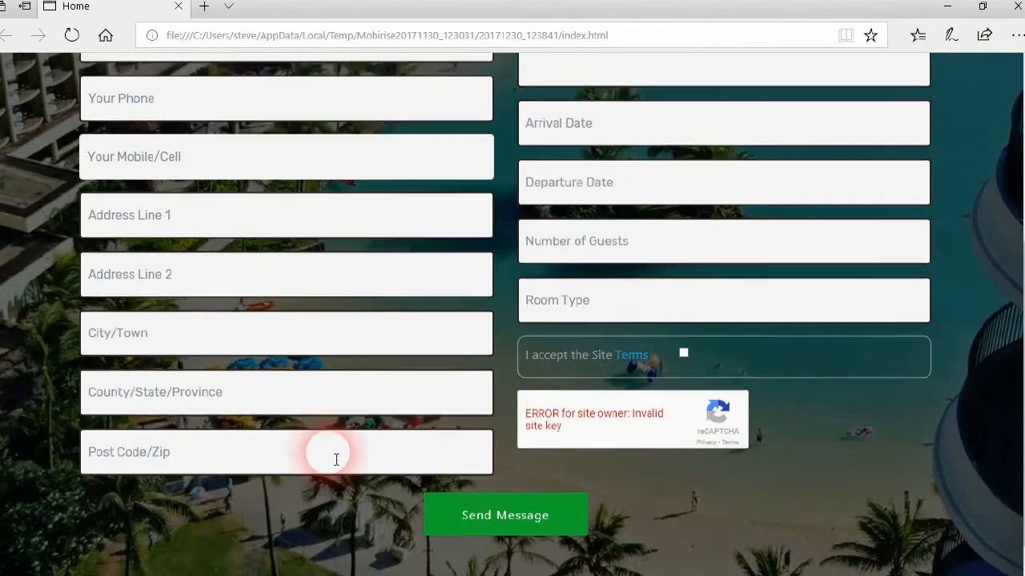
scroll(448, 471, "down", 2)
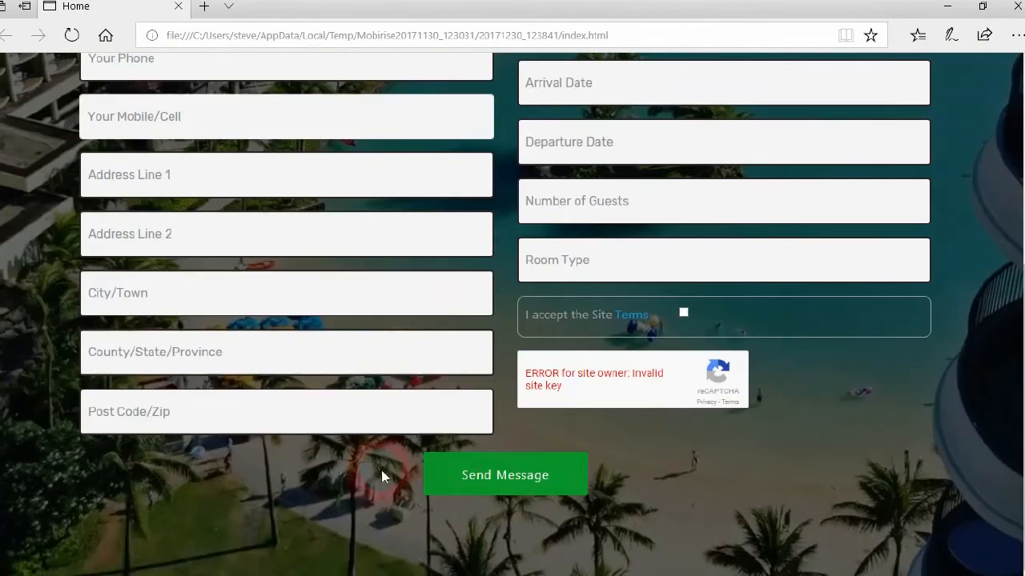
Step: Submit the empty form to test its required-field validation, and enter the Your Name field to check its message
left_click(485, 497)
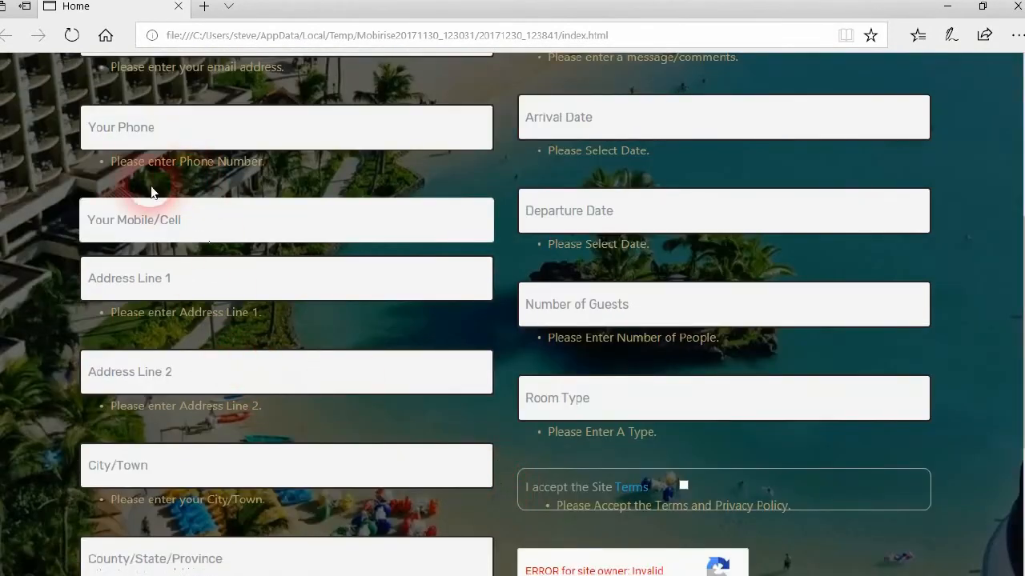
scroll(229, 229, "up", 2)
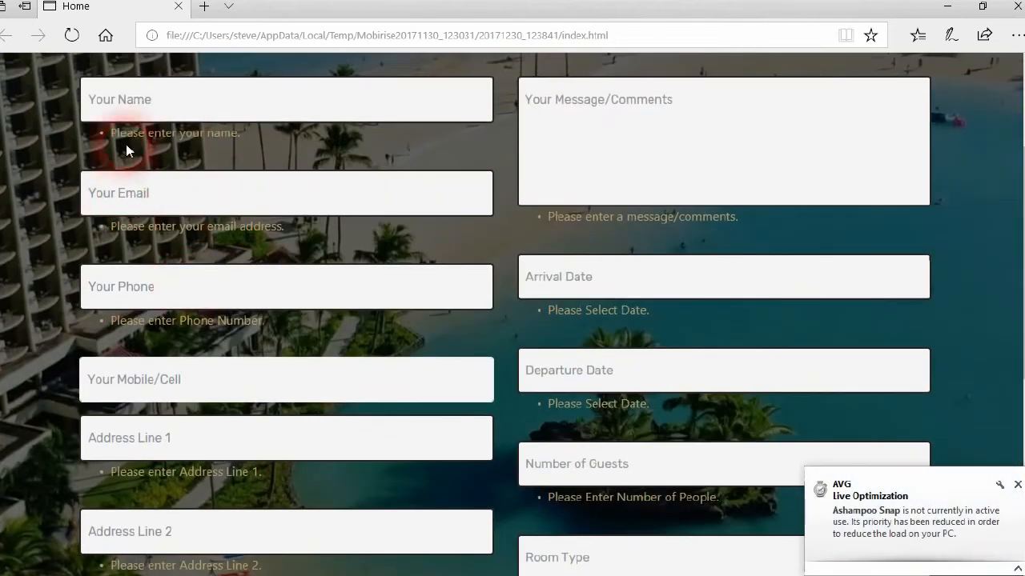
left_click(208, 116)
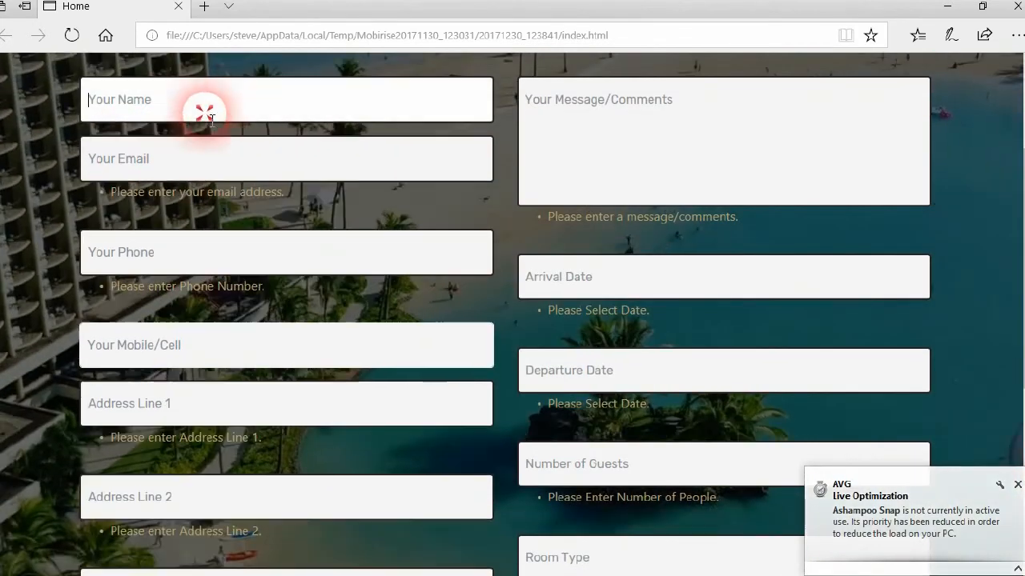
left_click(251, 110)
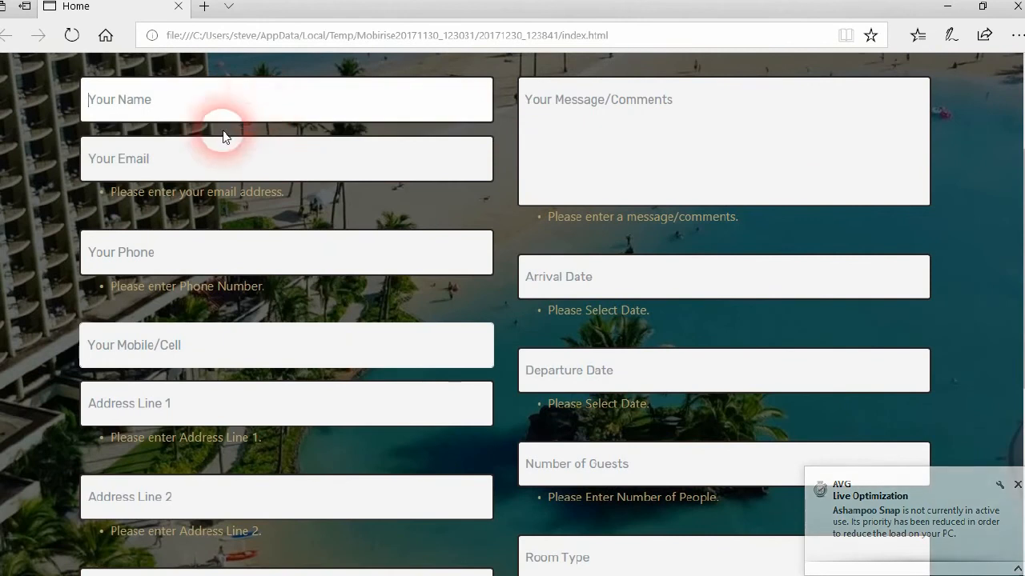
Step: Reload the previewed page and examine the form's field borders and reCAPTCHA area
left_click(72, 35)
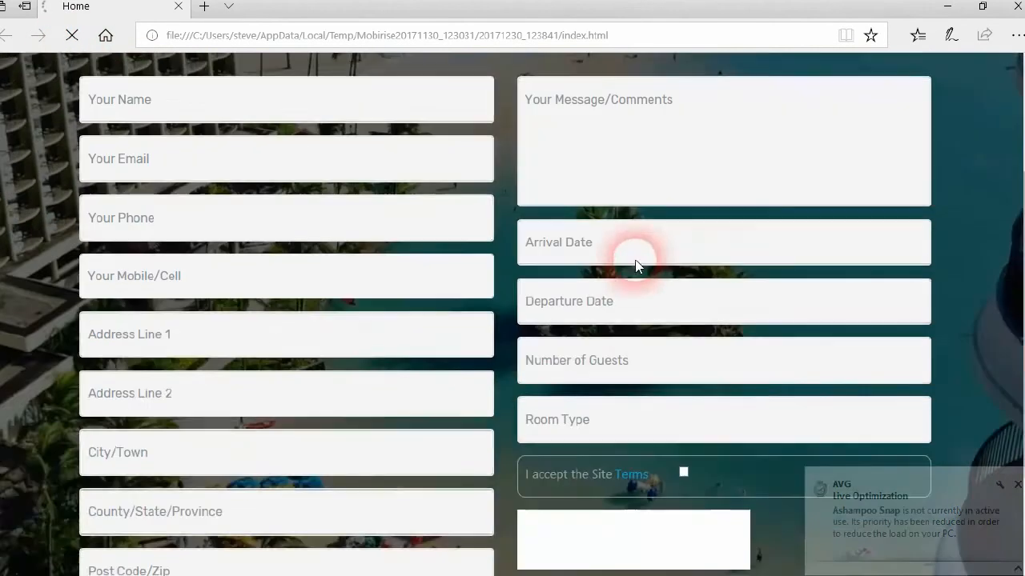
left_click(638, 371)
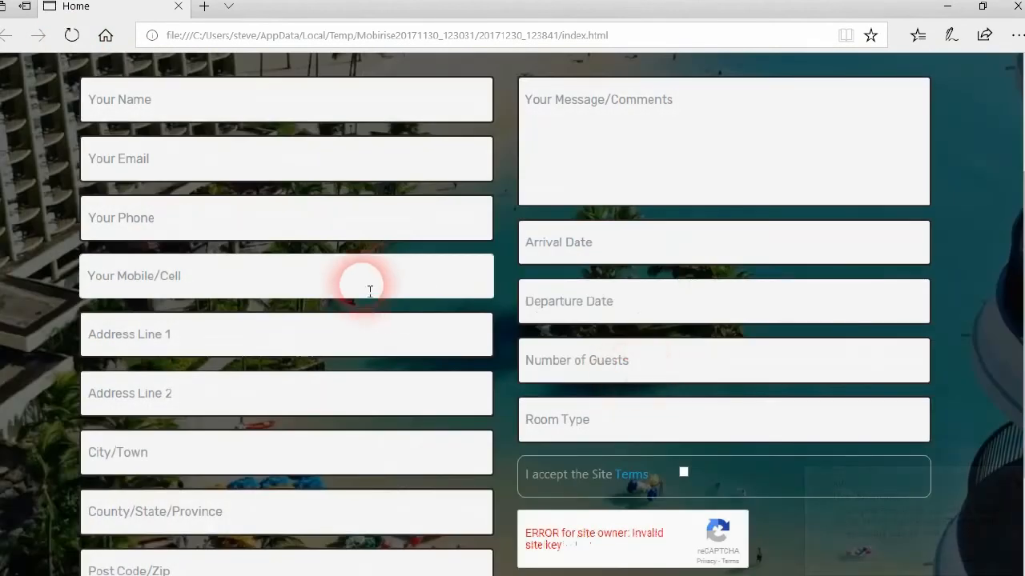
scroll(397, 293, "up", 2)
scroll(449, 272, "down", 3)
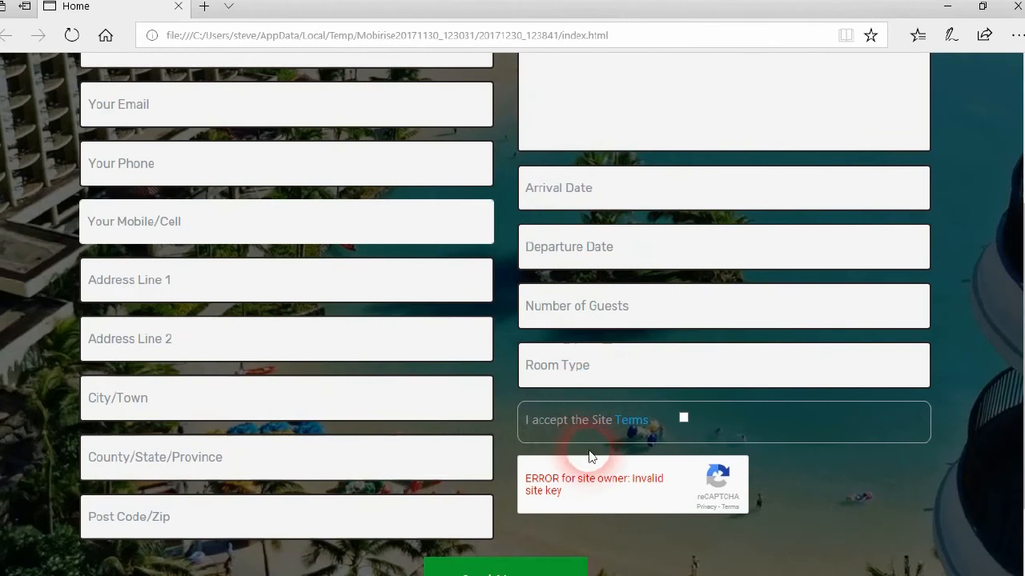
Step: Close the browser preview and replace CONTACT in the form's title with ROOM RESERVATION
scroll(361, 313, "up", 3)
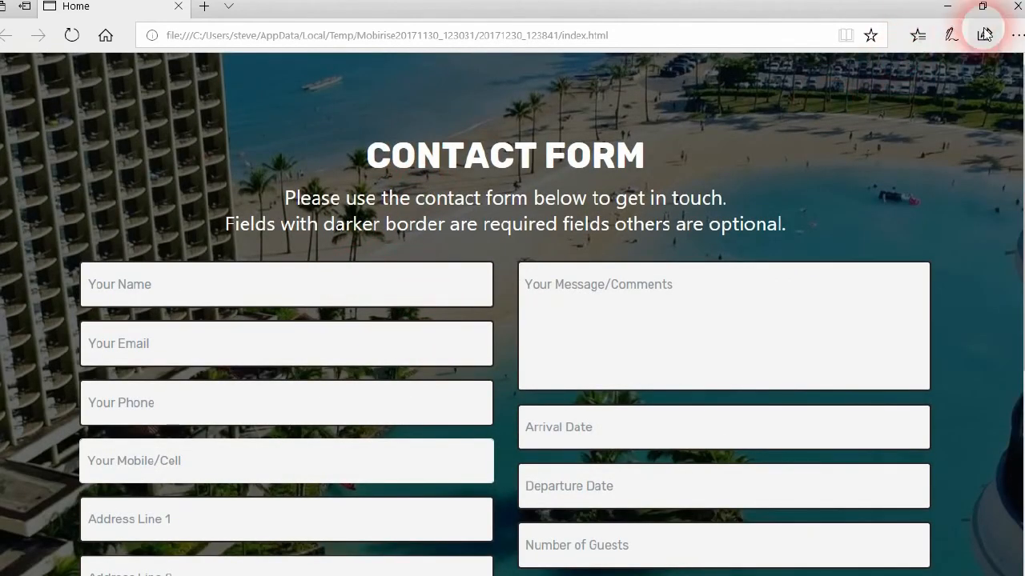
left_click(1017, 8)
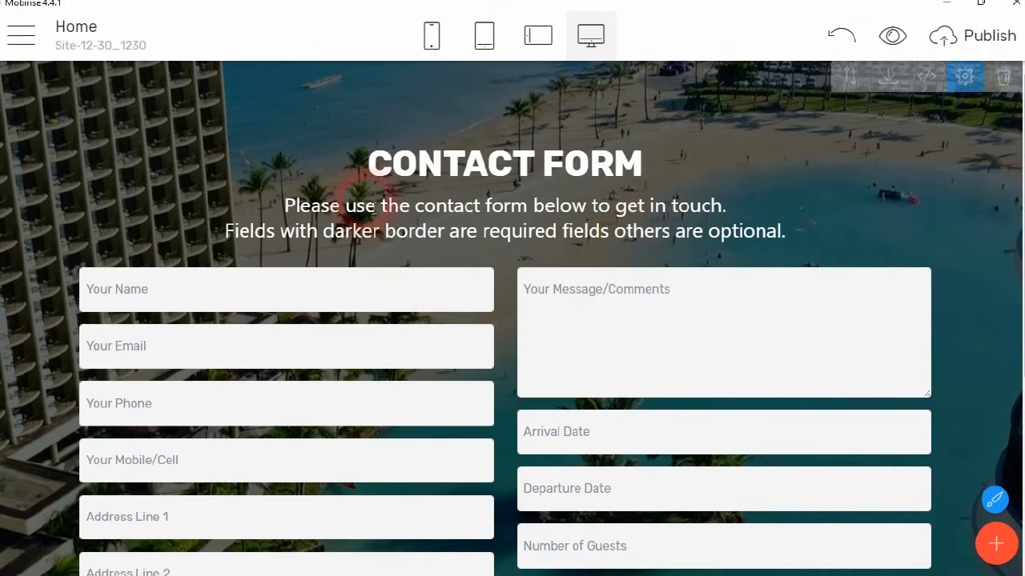
left_click(445, 162)
left_click_drag(378, 166, 484, 189)
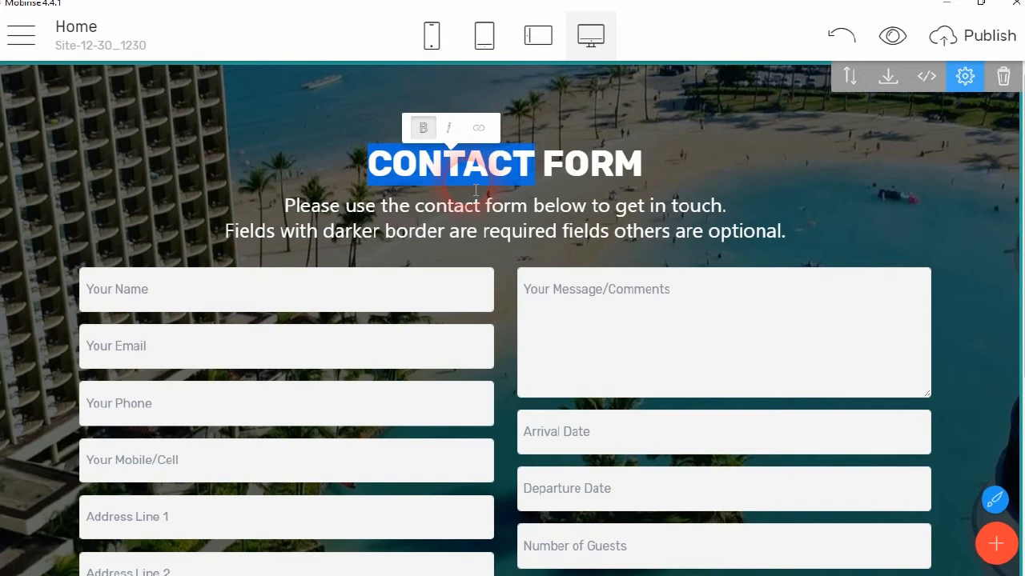
type("ROOM RESERV")
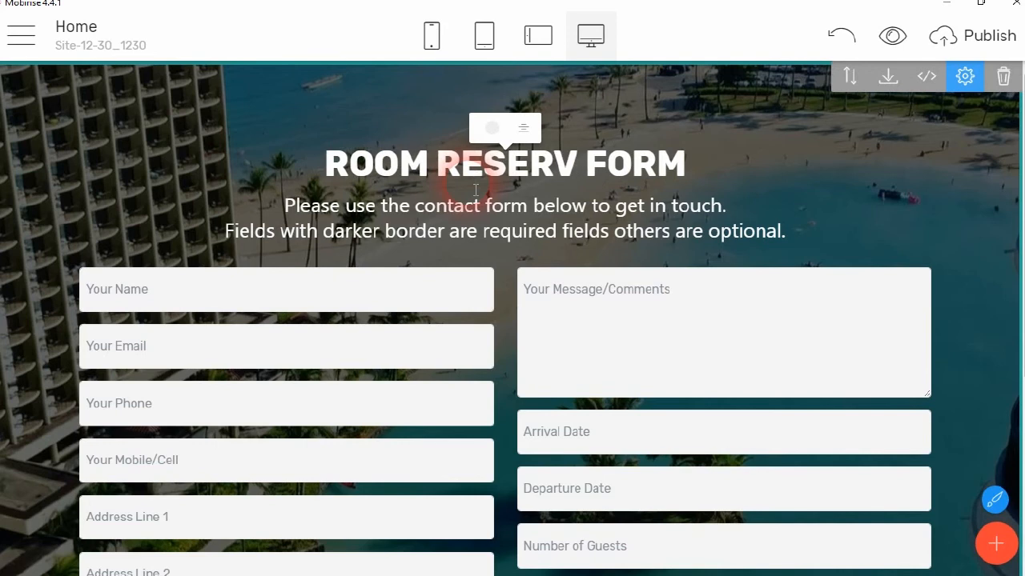
type("ATION")
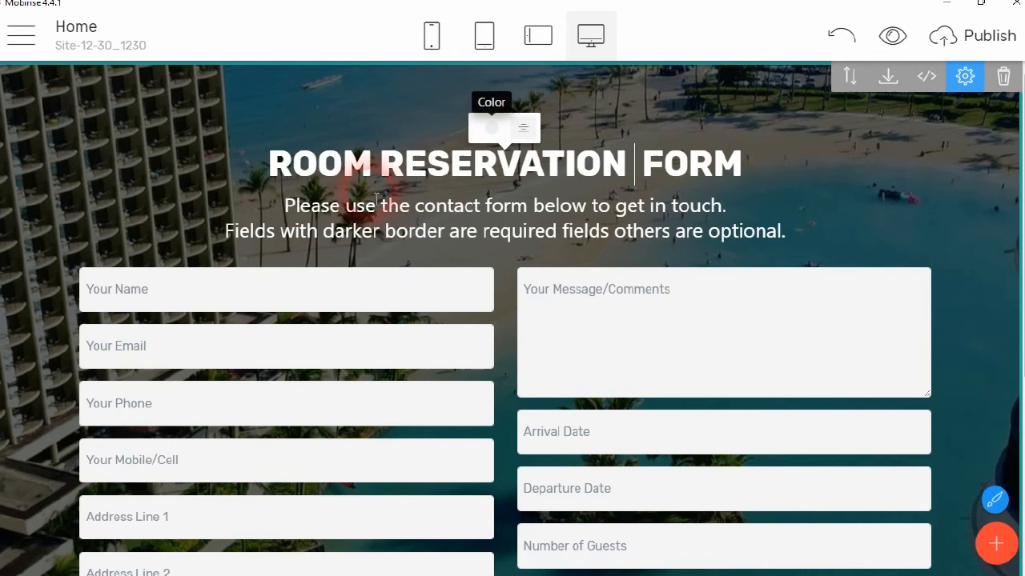
left_click(536, 207)
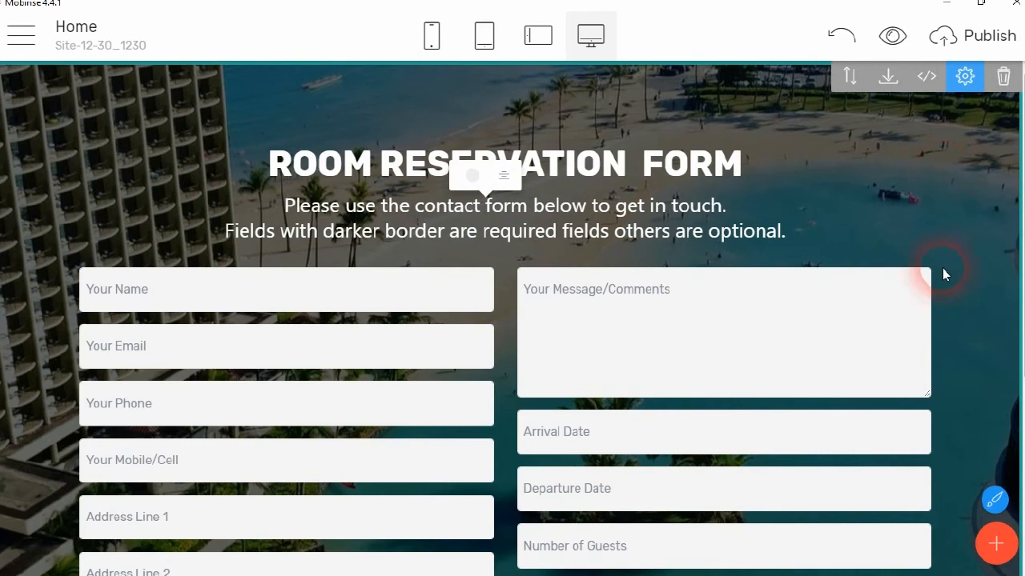
Step: Preview the retitled page in the browser and examine the reservation form's fields
left_click(961, 35)
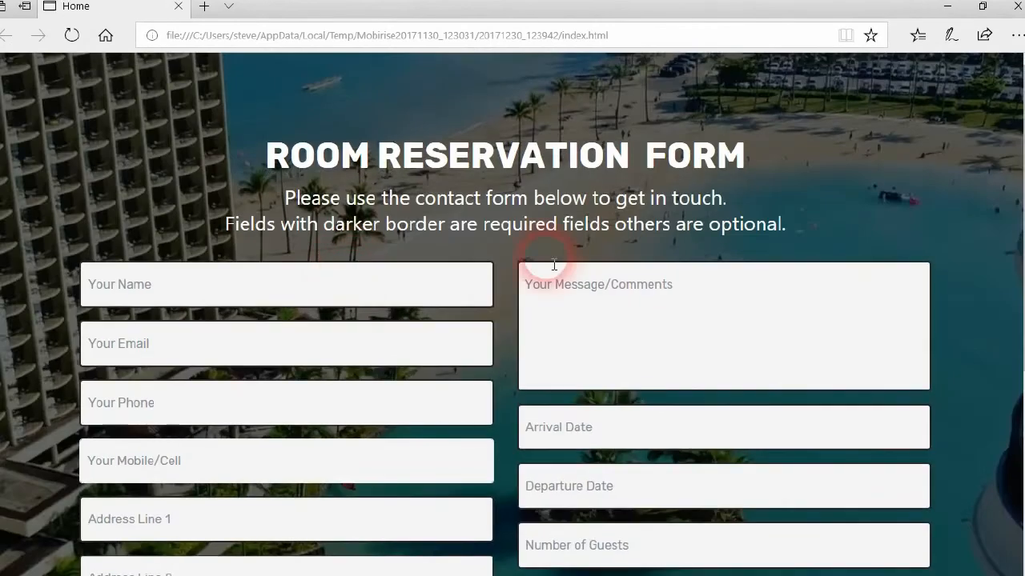
scroll(554, 265, "down", 2)
left_click(575, 360)
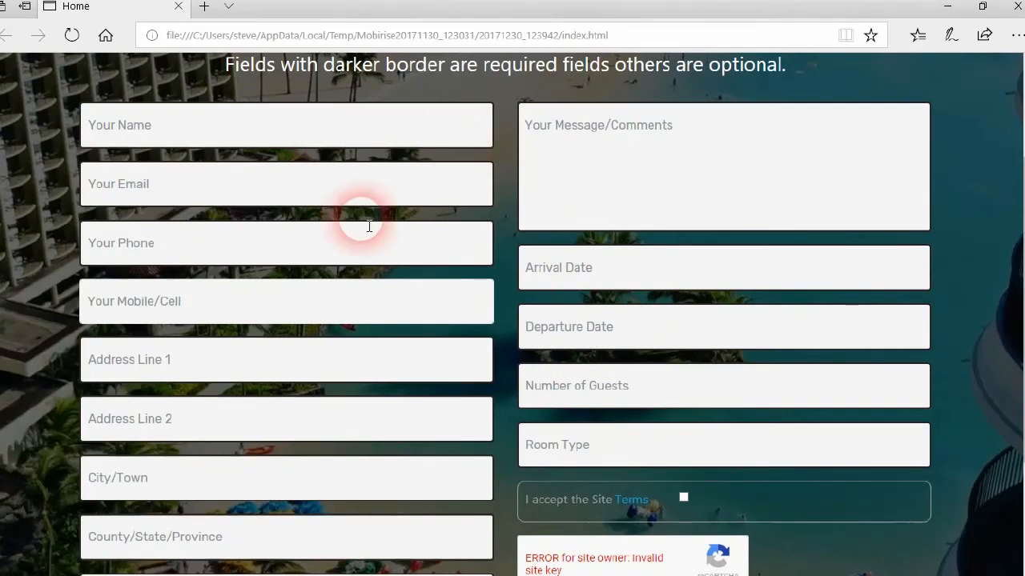
scroll(275, 506, "down", 2)
scroll(274, 505, "up", 2)
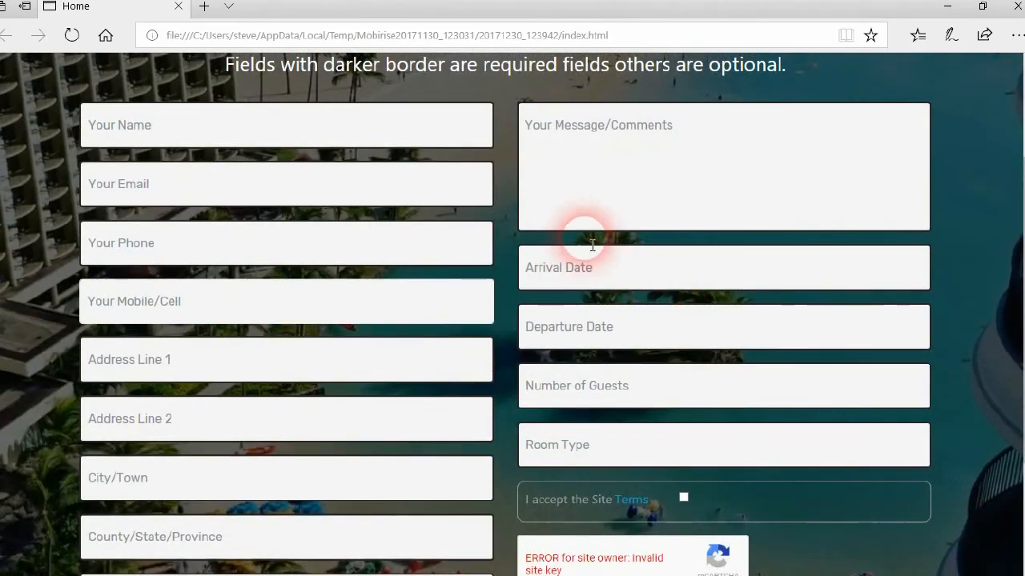
Step: Set the previewed form's Arrival Date to Wednesday 10 January 2018
left_click(608, 277)
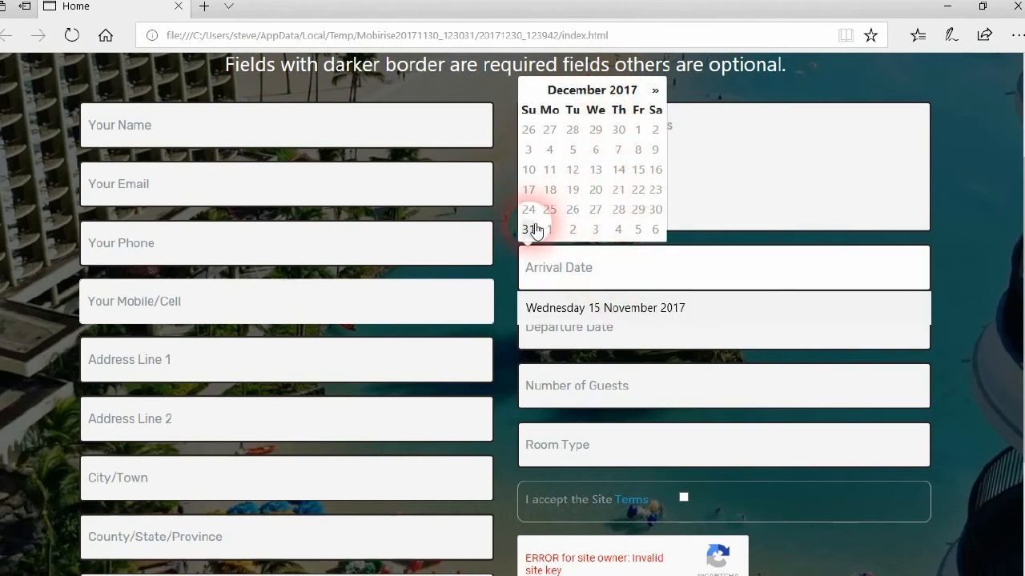
left_click(655, 91)
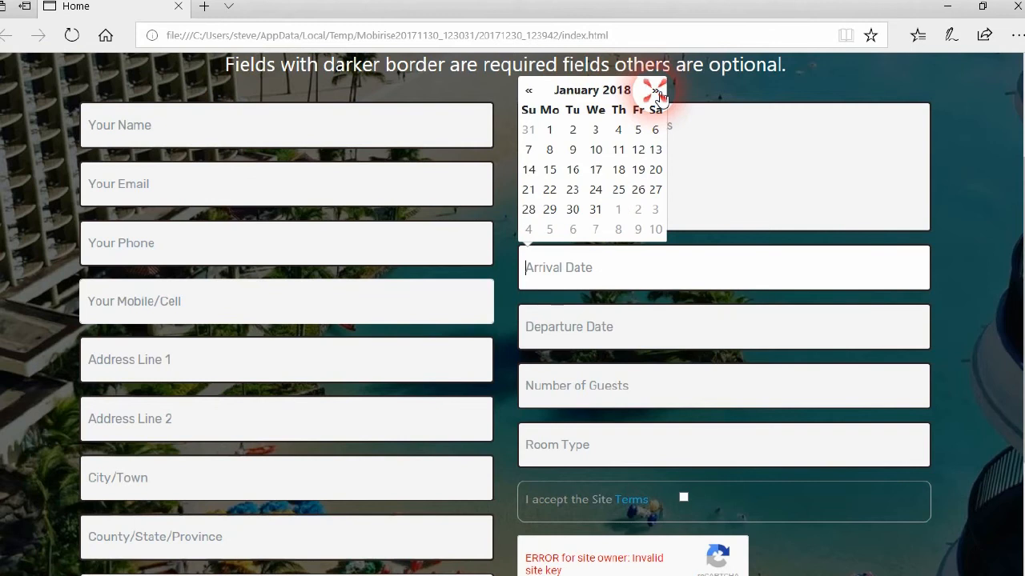
left_click(529, 91)
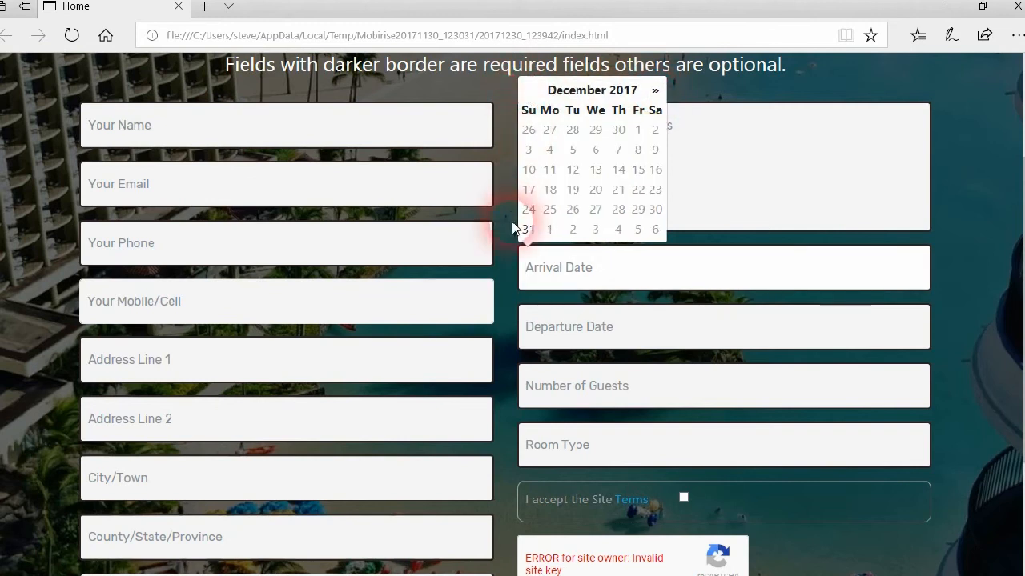
left_click(656, 90)
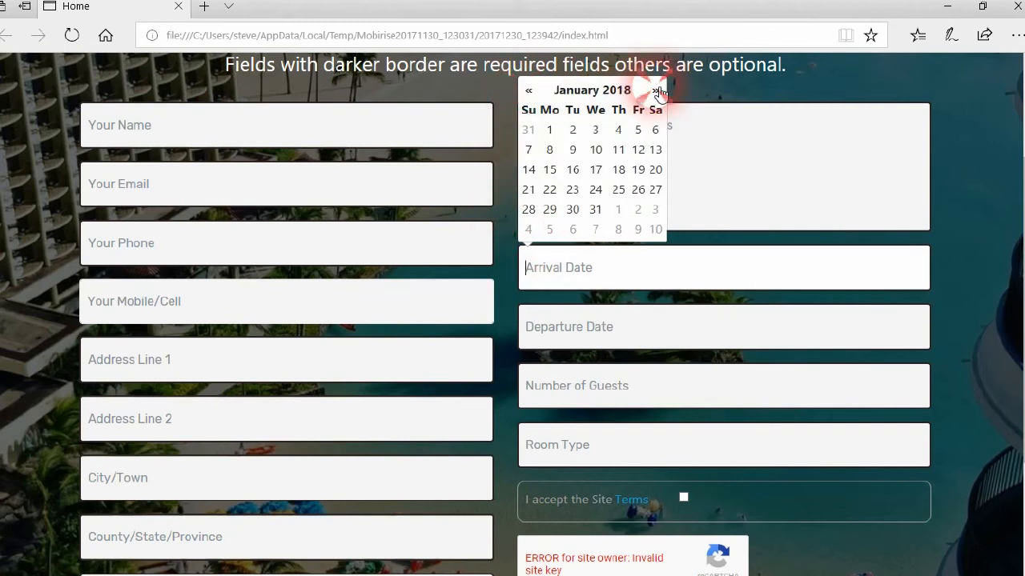
left_click(594, 150)
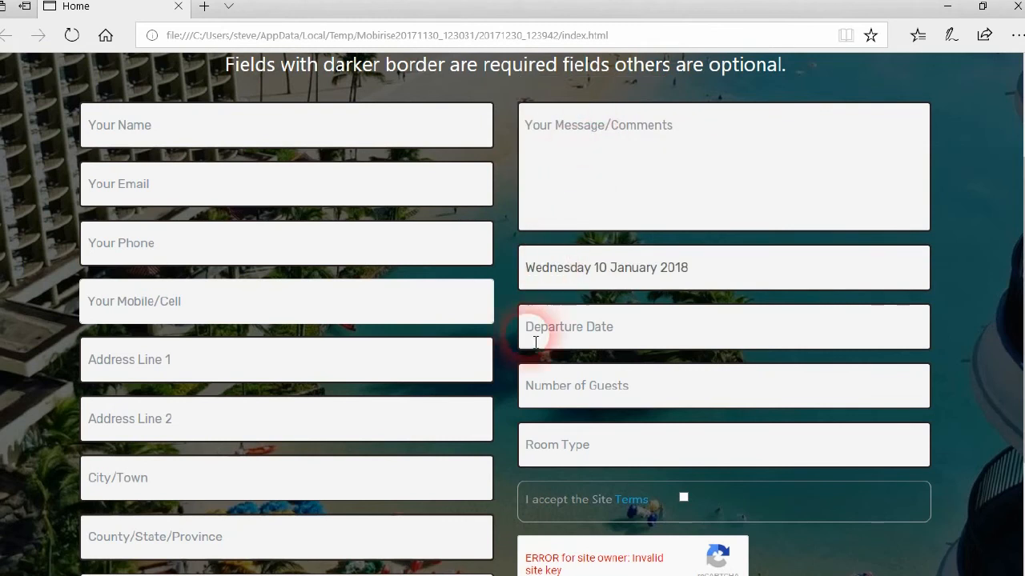
Step: Set the Departure Date to Friday 12 January 2018 and recheck the chosen arrival date in its calendar
left_click(632, 334)
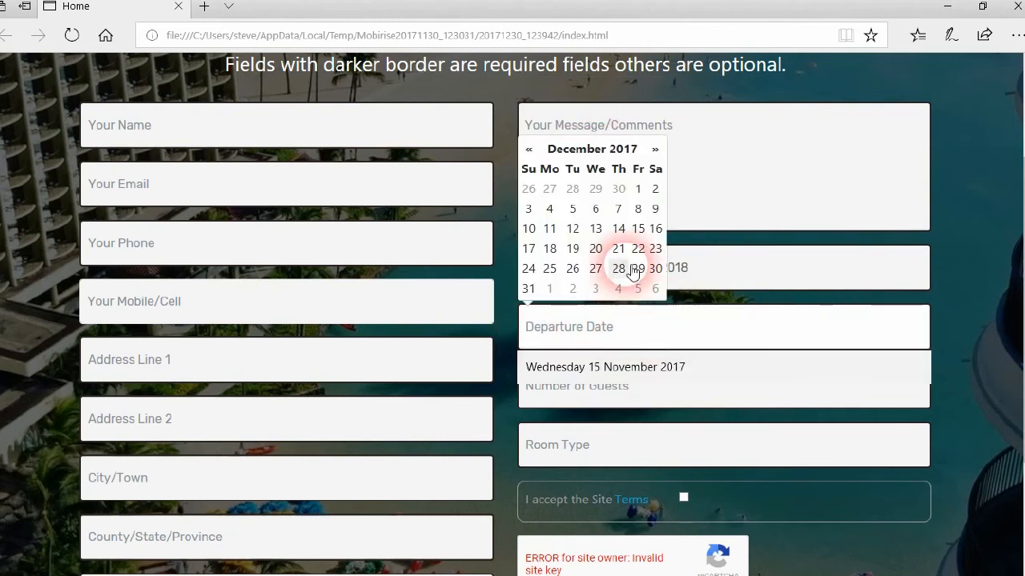
left_click(653, 149)
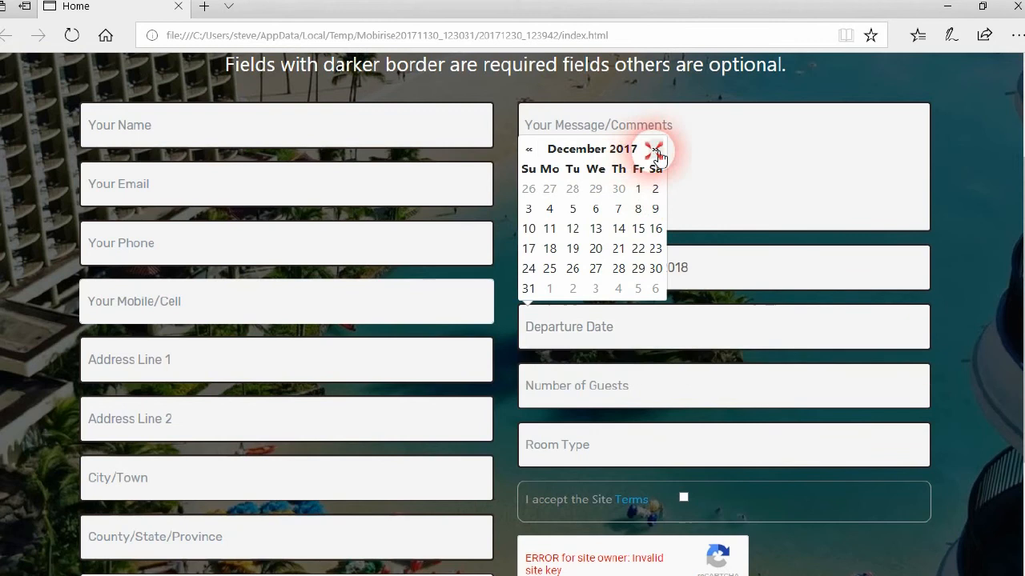
left_click(638, 209)
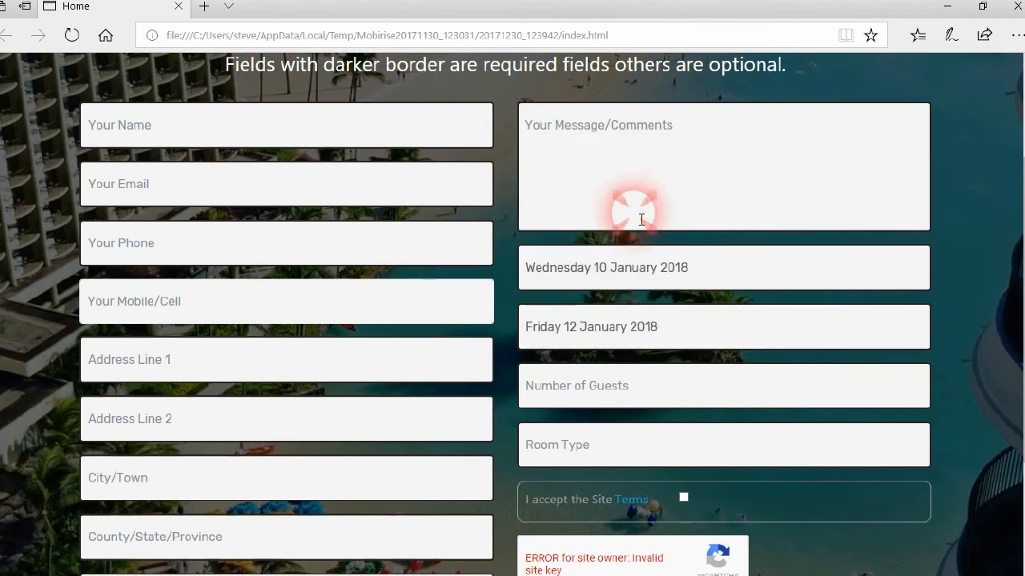
left_click(647, 327)
left_click(712, 270)
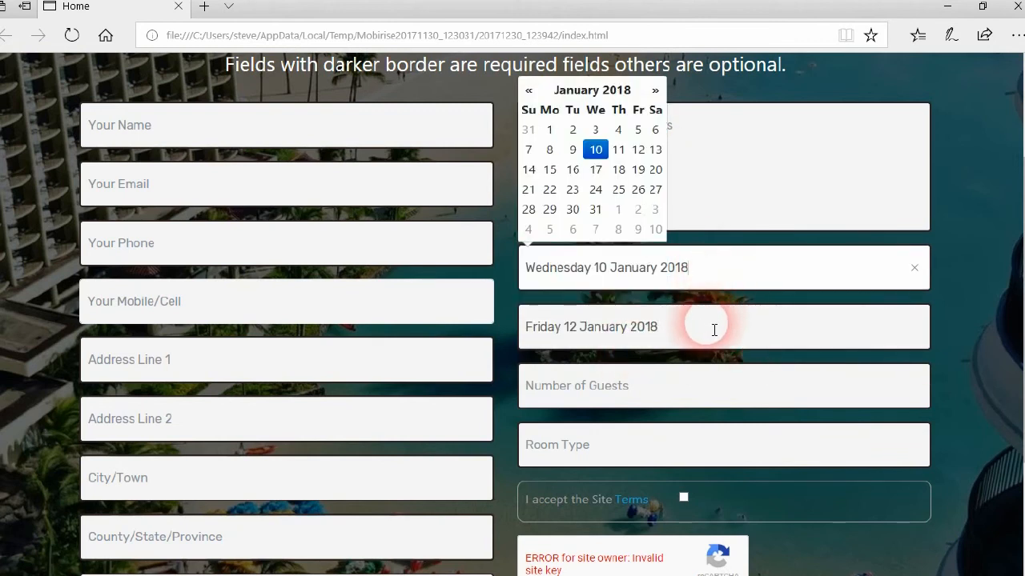
Step: Enter 2 as the Number of Guests and Superior Double as the Room Type, accept the site terms, and review the form
left_click(672, 394)
type("2")
left_click(619, 464)
type("Superior Double")
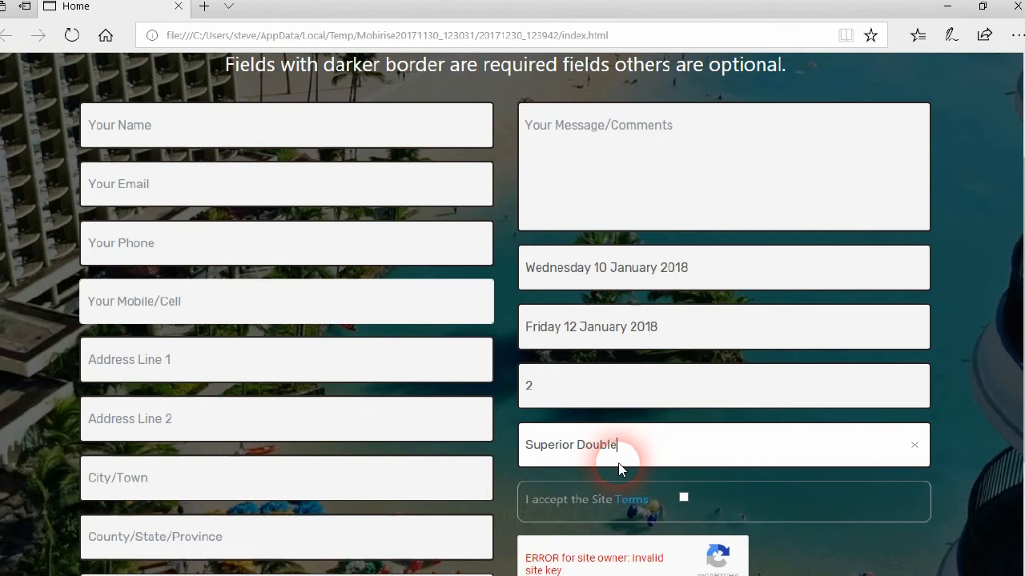
scroll(680, 412, "down", 1)
left_click(683, 419)
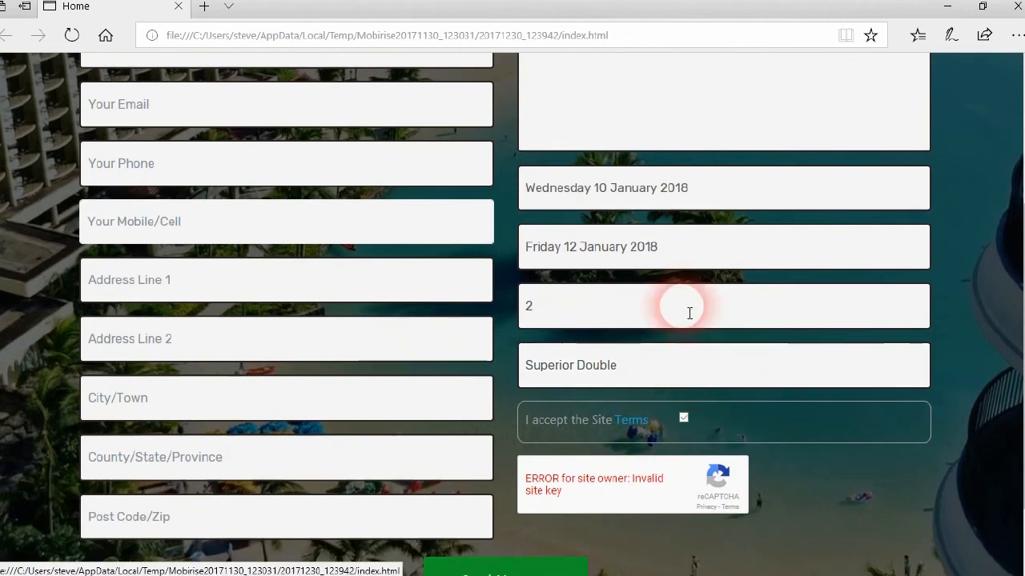
scroll(690, 313, "up", 1)
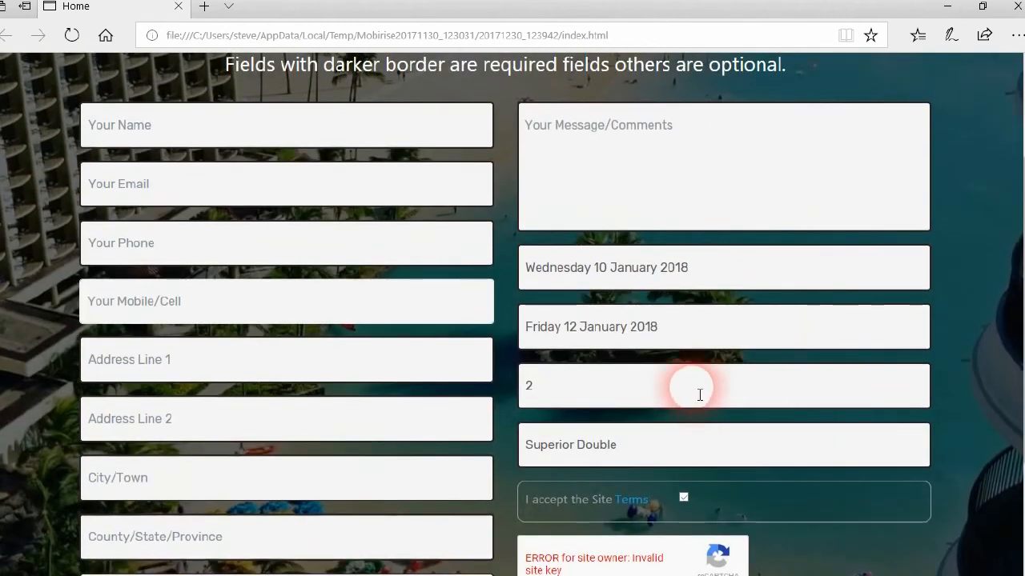
scroll(759, 313, "up", 2)
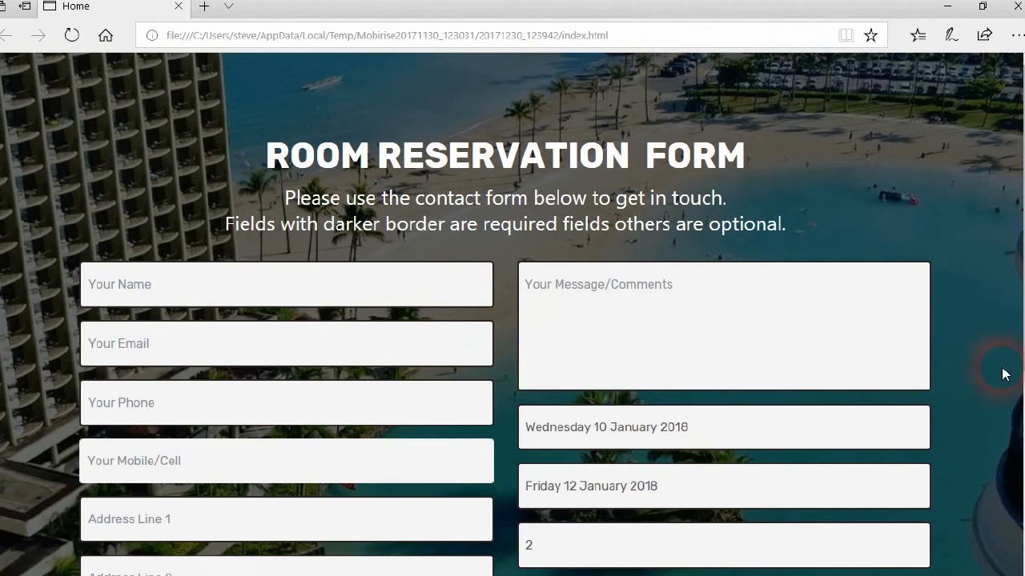
scroll(352, 280, "down", 1)
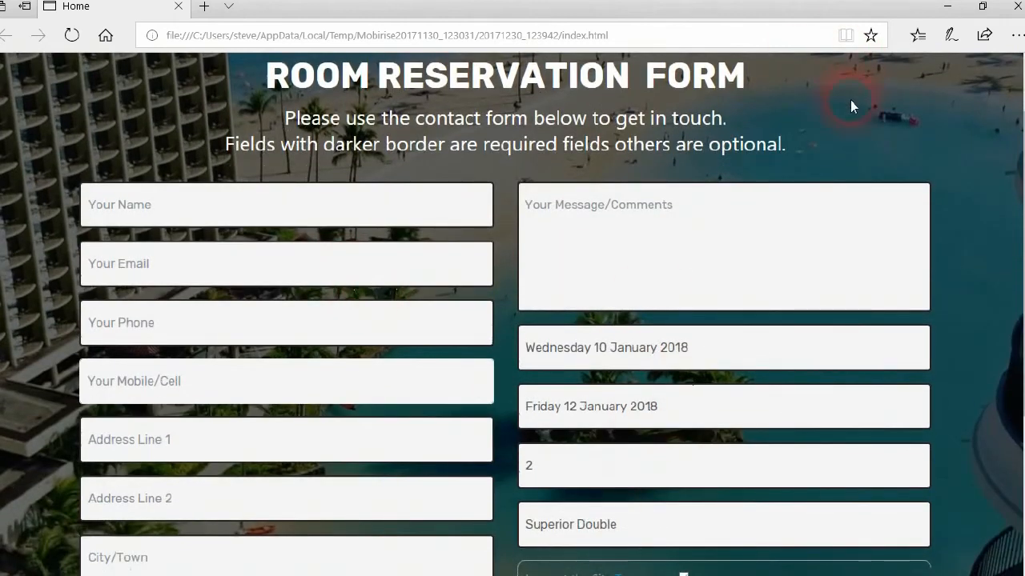
Step: Close the browser preview and remove the room reservation form block from the page
left_click(1011, 5)
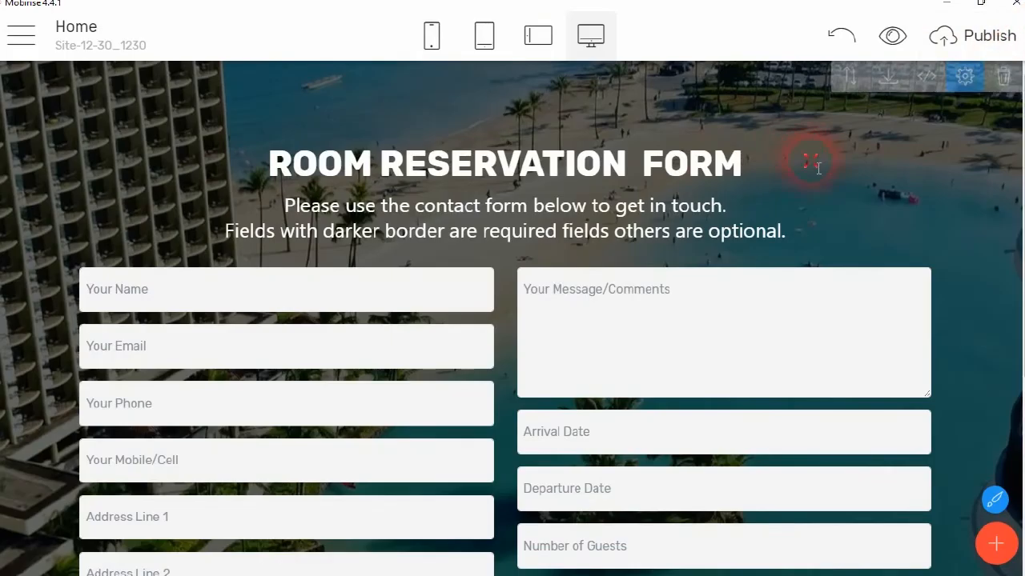
left_click(823, 162)
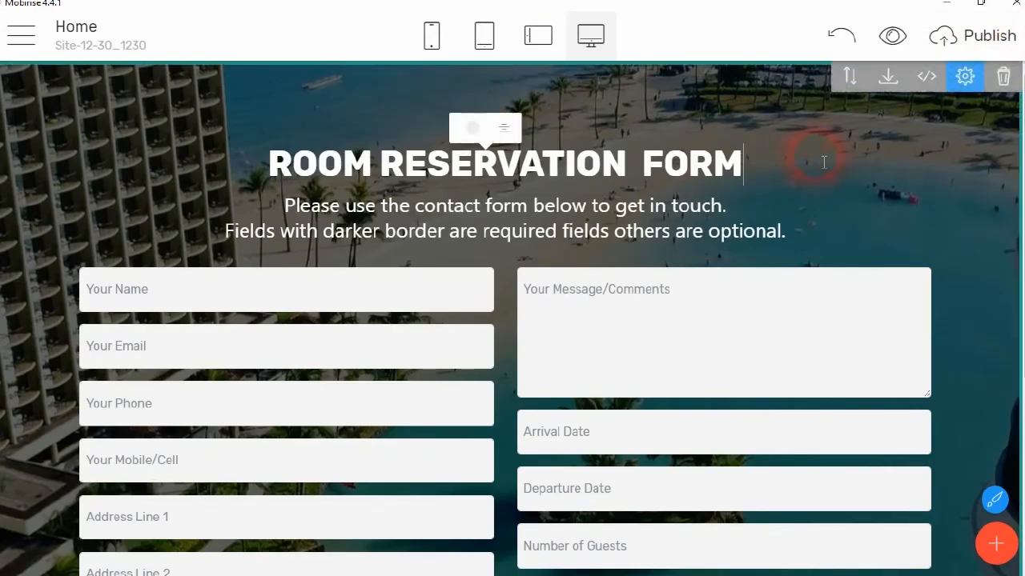
left_click(1003, 76)
left_click(703, 85)
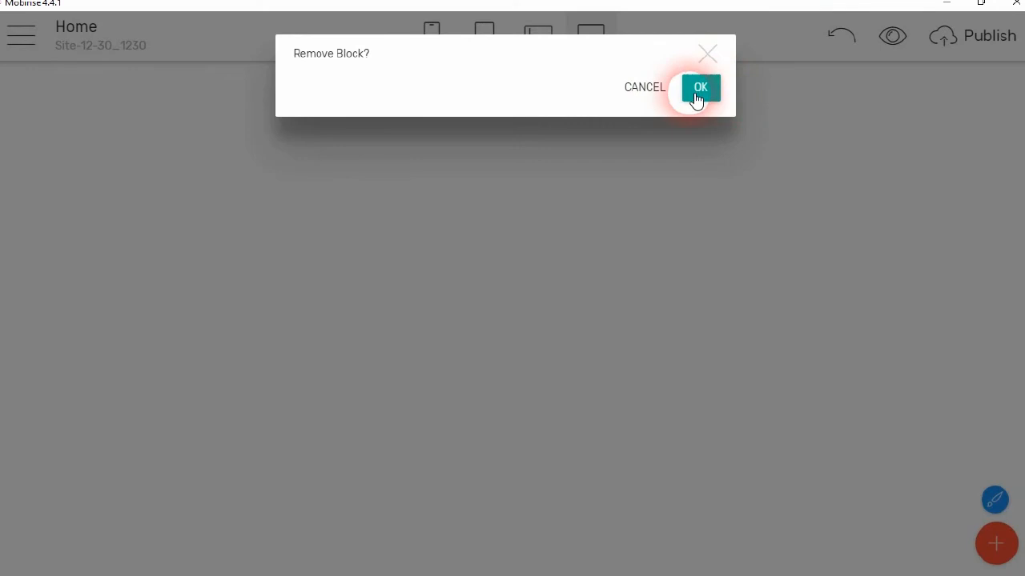
left_click(711, 93)
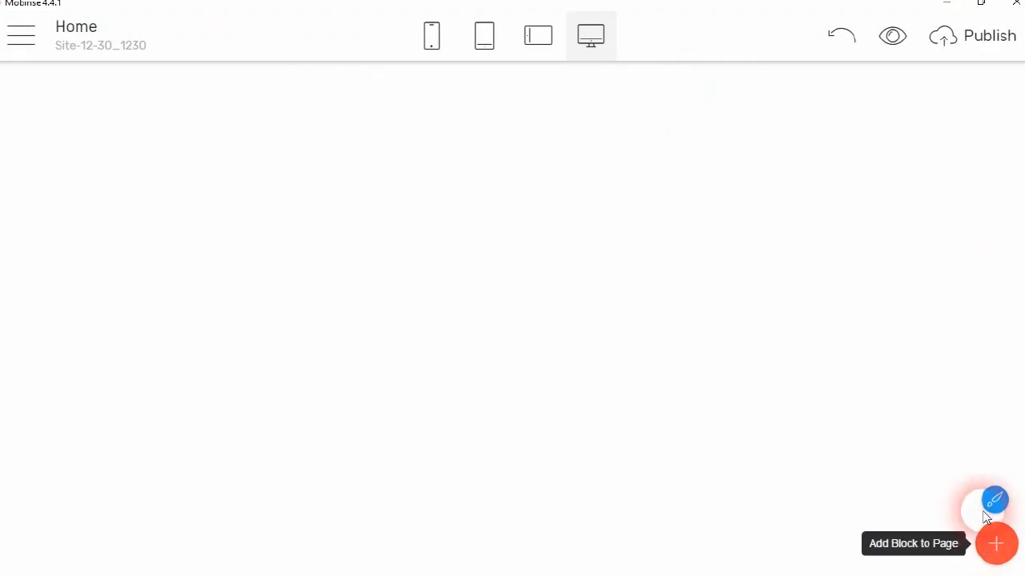
Step: Add the XL Contact Form Advanced PRO with reCaptcha2 block to the empty page and remove its duplicate copy
left_click(1020, 544)
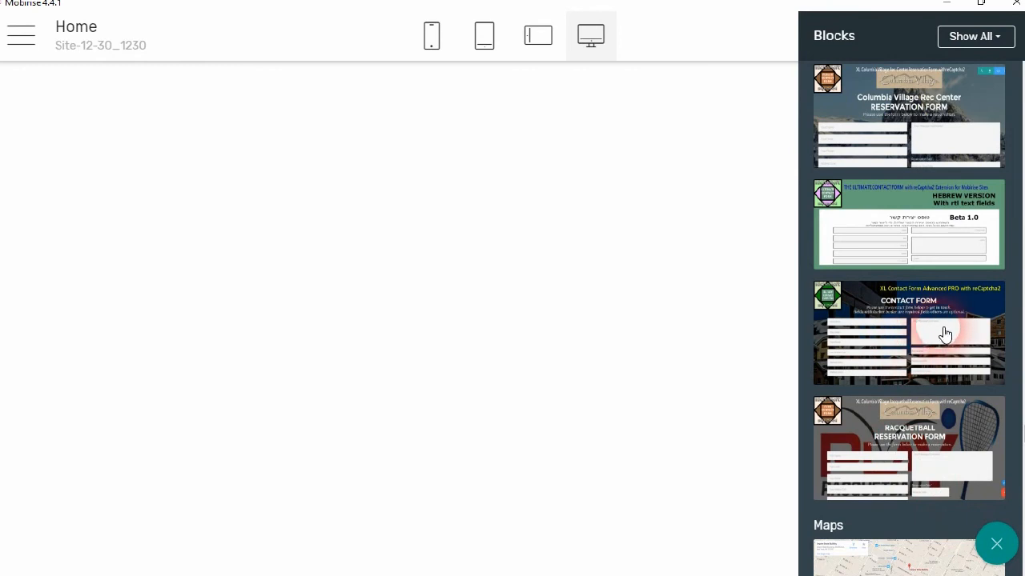
left_click_drag(945, 333, 416, 325)
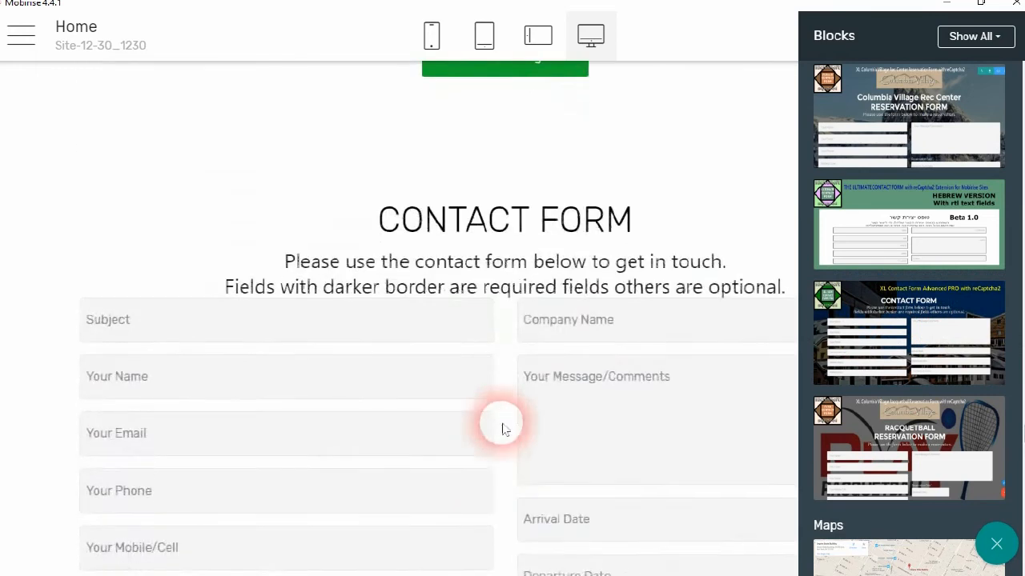
left_click(624, 180)
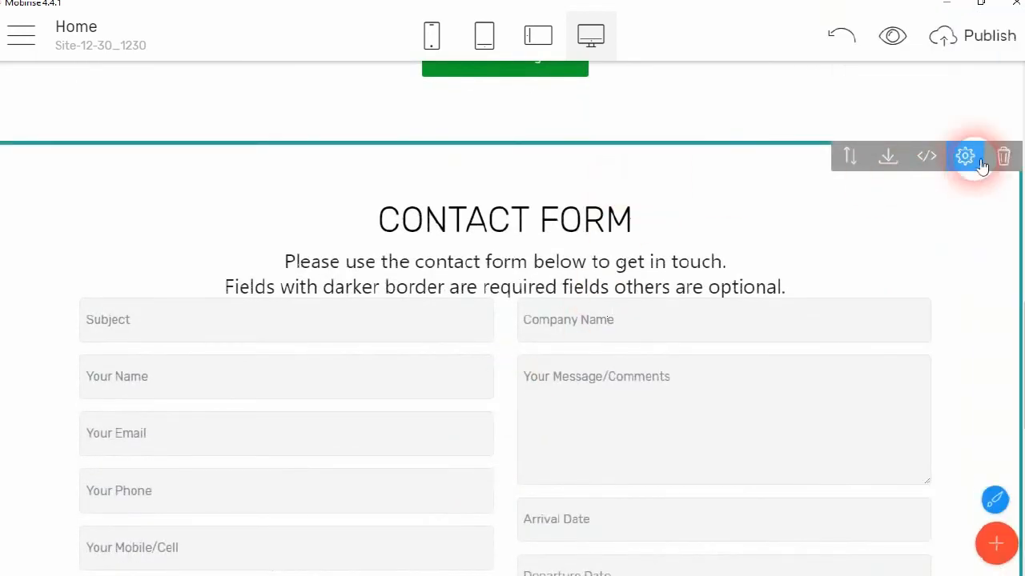
left_click(1003, 157)
left_click(697, 88)
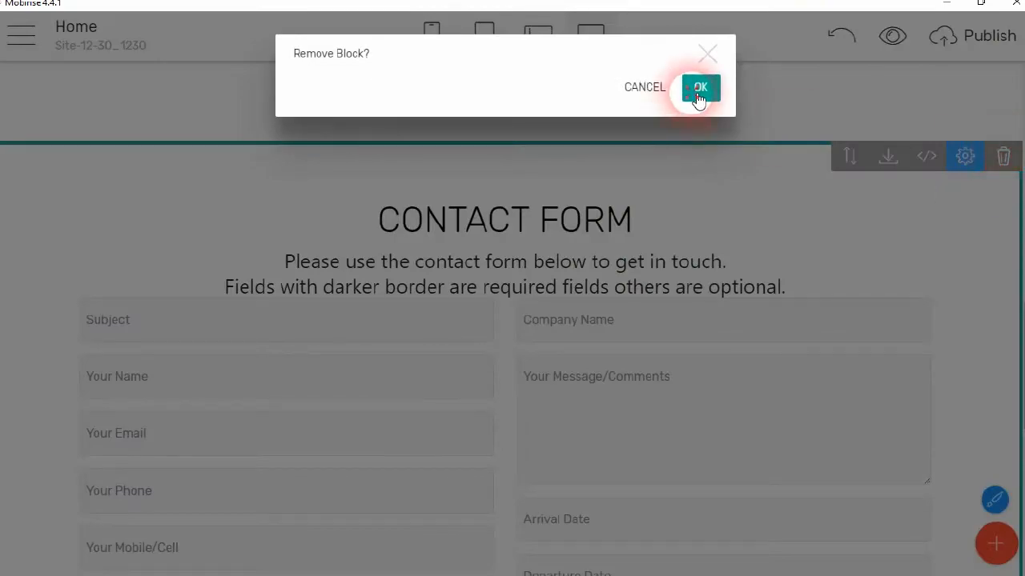
scroll(796, 344, "up", 6)
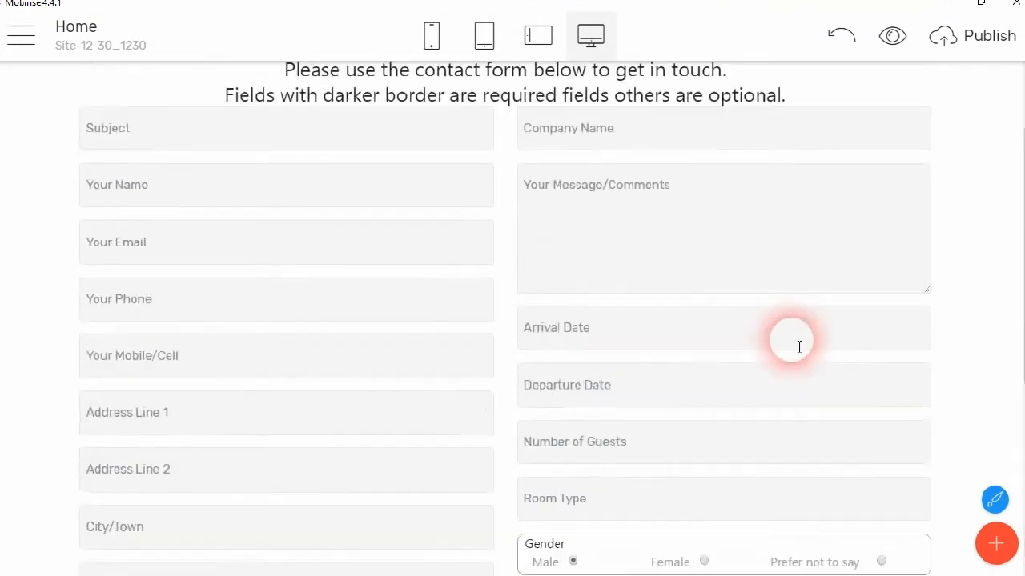
Step: Change the form block's title to COURT RESERVATION FORM
left_click(720, 143)
left_click(424, 143)
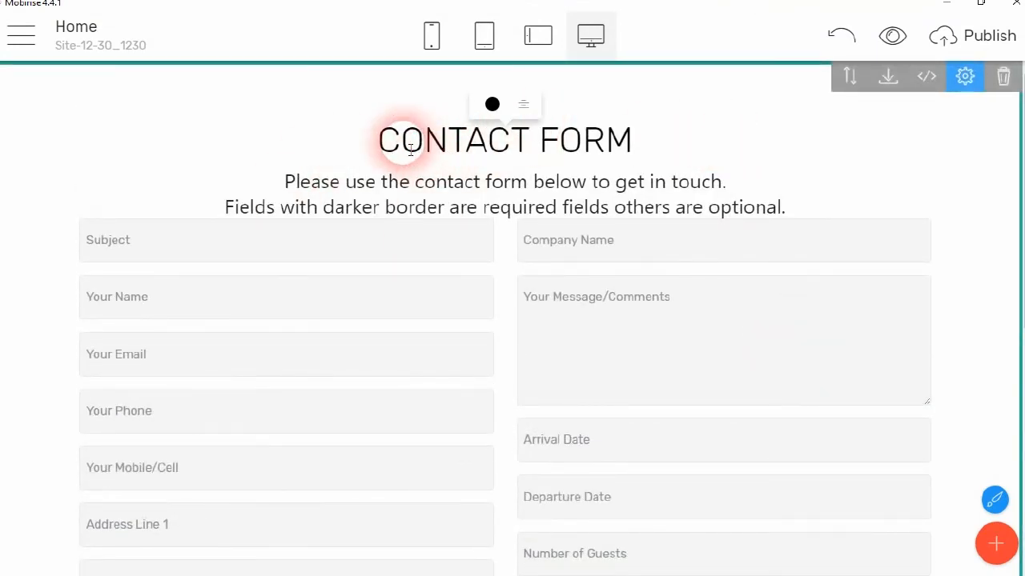
left_click_drag(391, 147, 382, 170)
left_click(527, 132)
type("COURT")
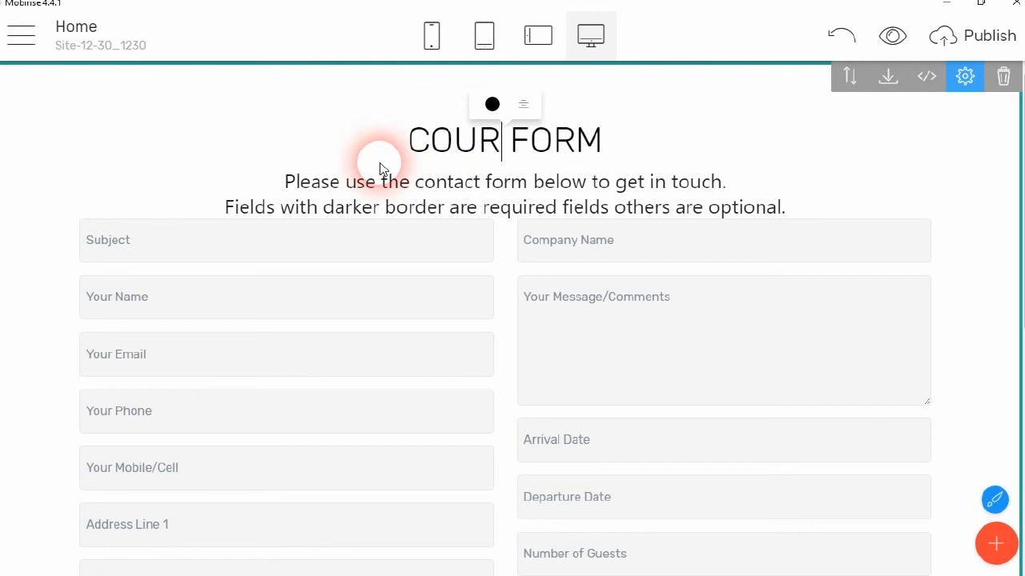
type(" RESERV")
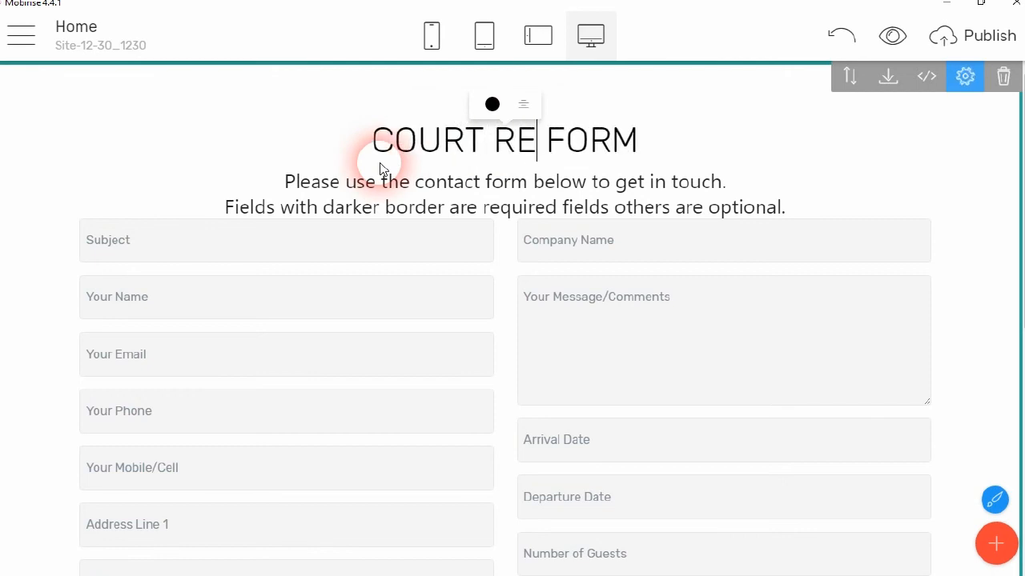
type("ATION")
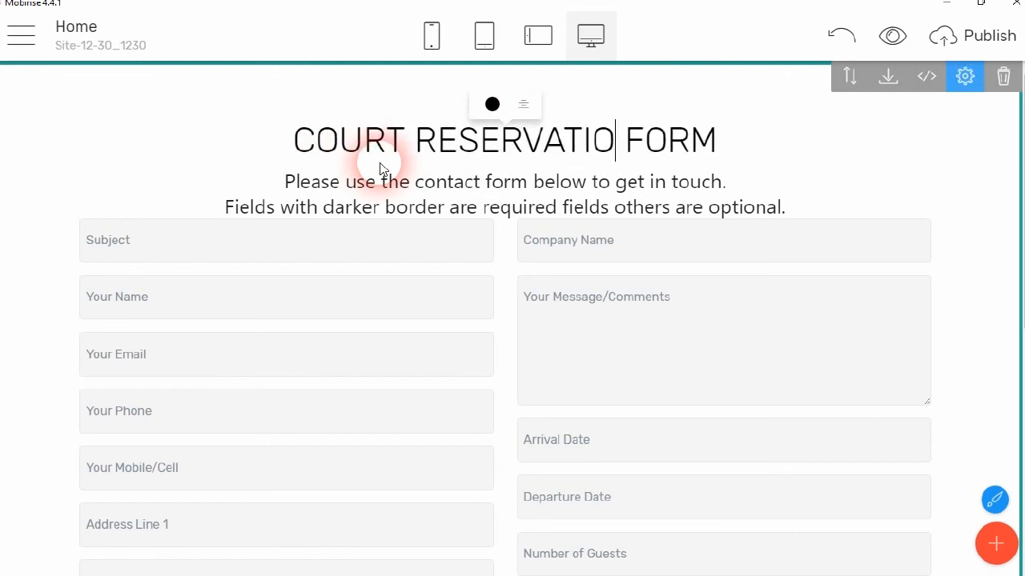
Step: Add a blank line after the subtitle text to space it from the form fields
left_click(826, 206)
left_click(783, 208)
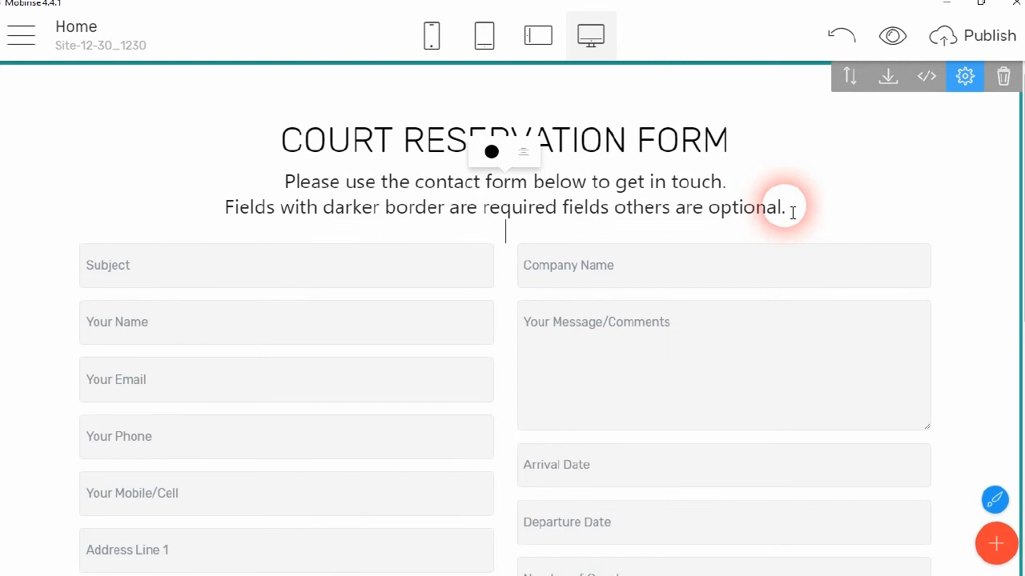
scroll(480, 176, "down", 1)
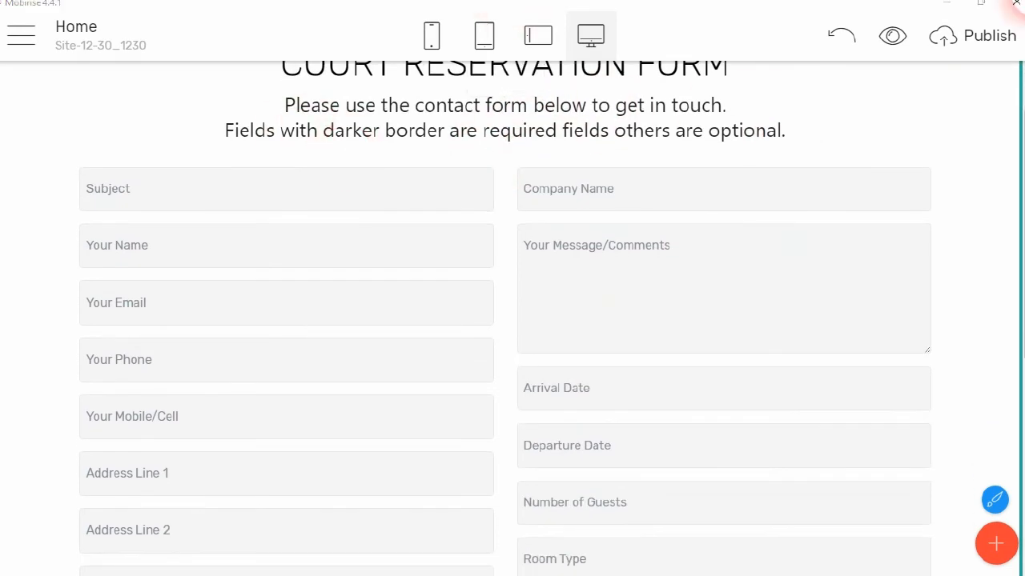
scroll(835, 138, "up", 1)
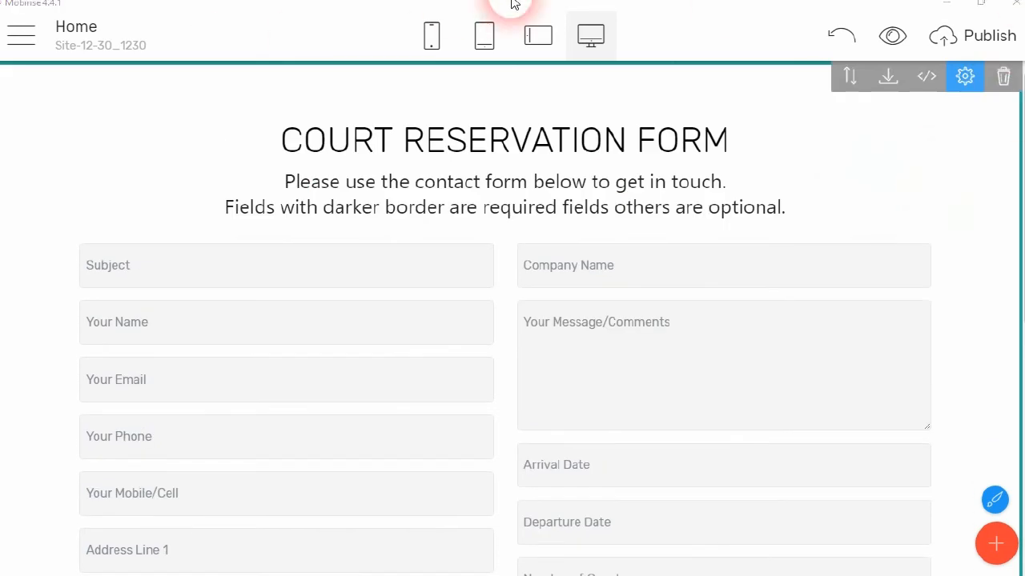
Step: In the block's settings, hide the Subject field and make the Mobile/Cell field optional
left_click(967, 77)
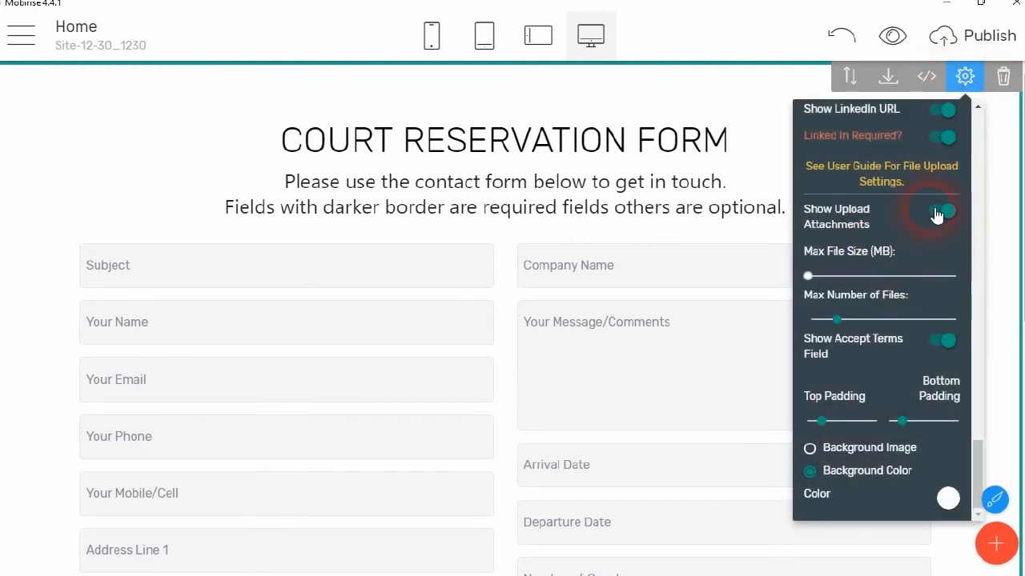
scroll(922, 239, "up", 10)
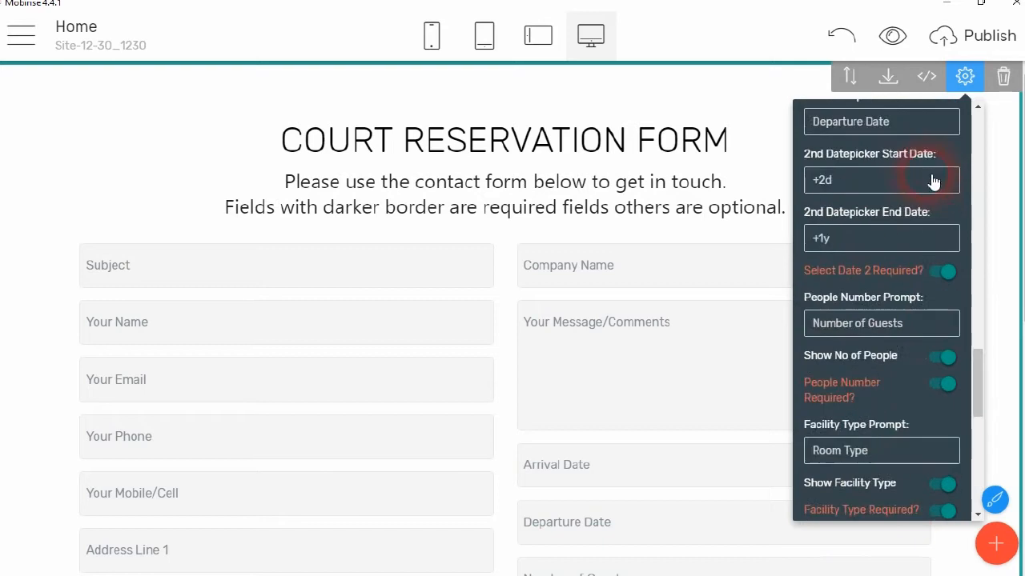
scroll(885, 256, "down", 2)
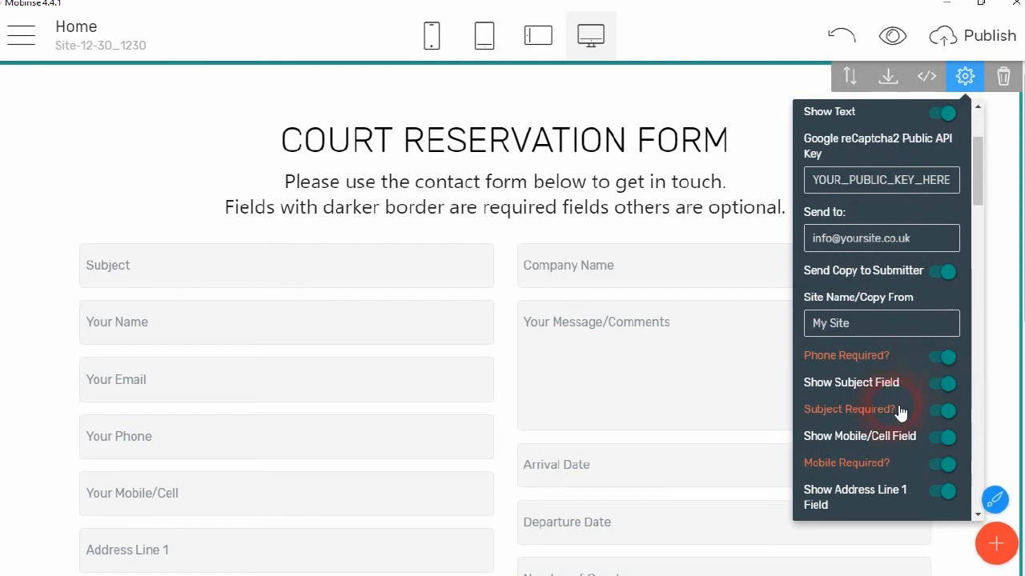
left_click(949, 386)
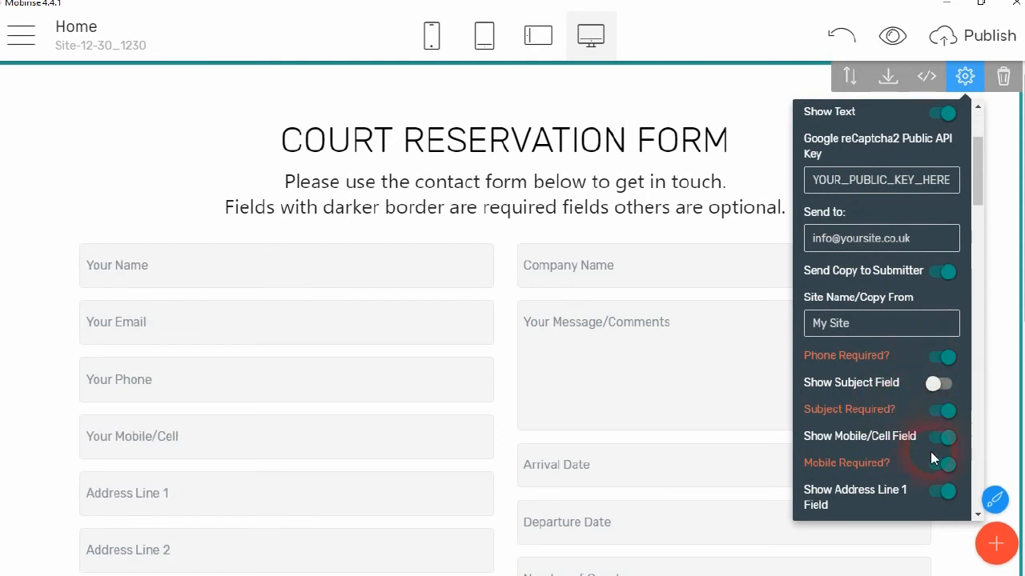
left_click(941, 440)
left_click(941, 442)
scroll(918, 321, "down", 2)
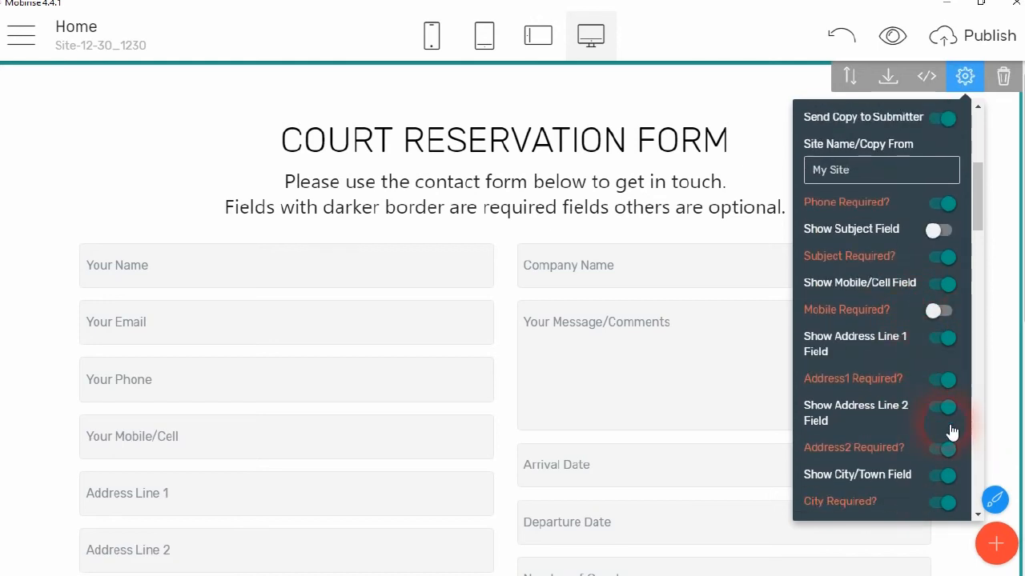
Step: Hide the Address Line 1 and Address Line 2 fields on the court reservation form
scroll(924, 414, "down", 4)
scroll(888, 392, "up", 3)
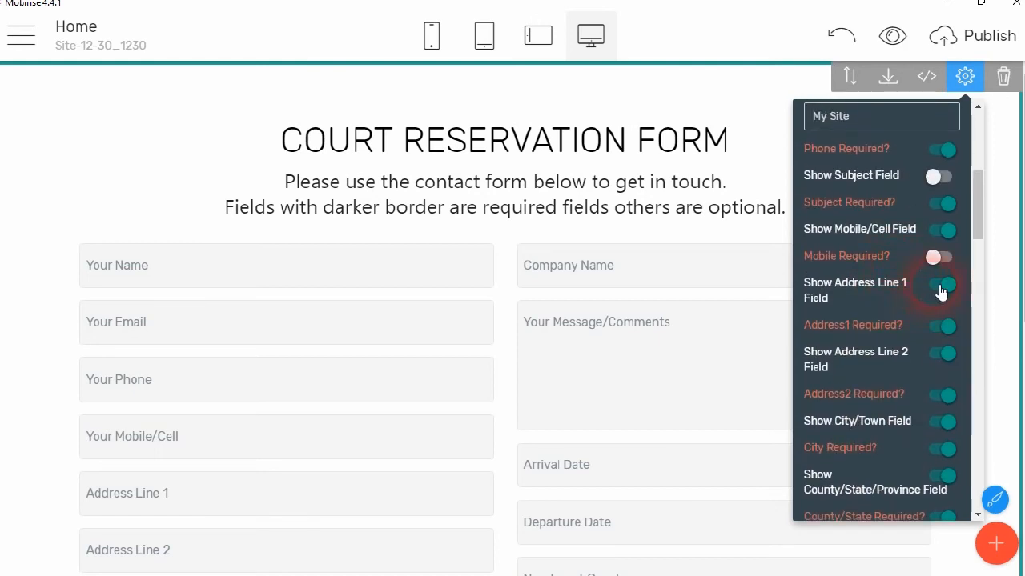
left_click(943, 354)
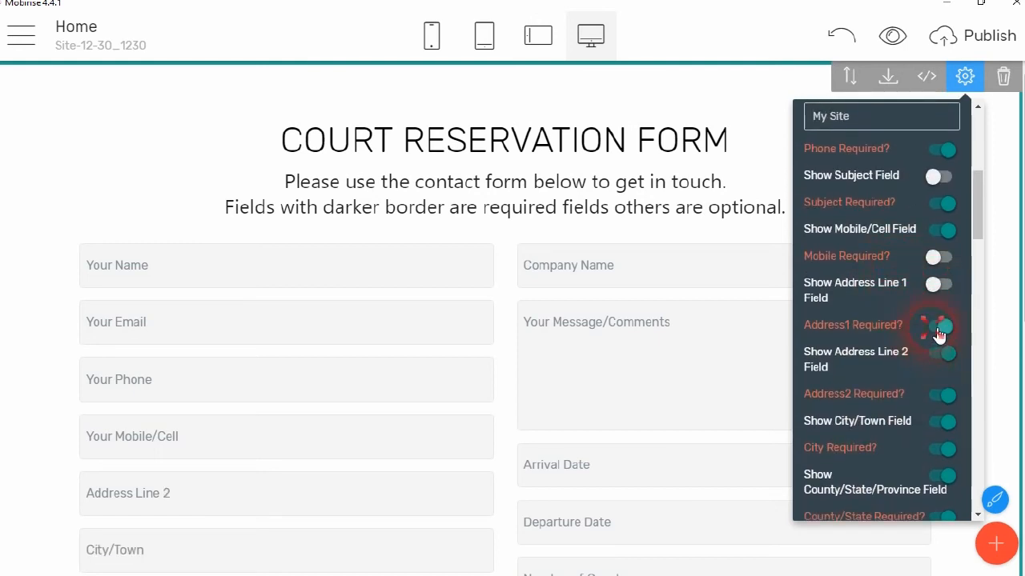
left_click(942, 360)
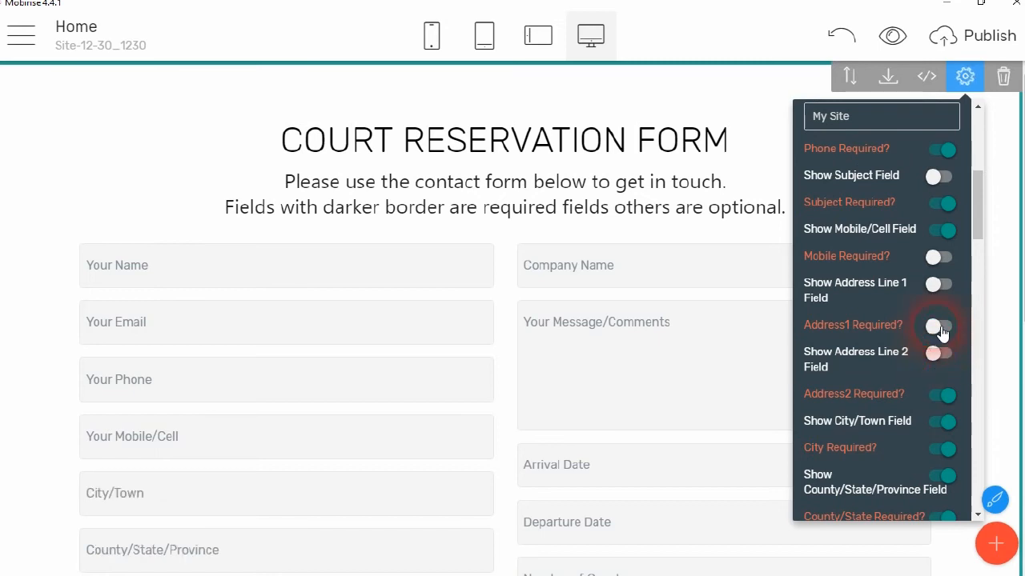
left_click(939, 401)
Step: Hide the City/Town, County/State/Province, Country and Post Code/Zip fields
scroll(935, 352, "down", 2)
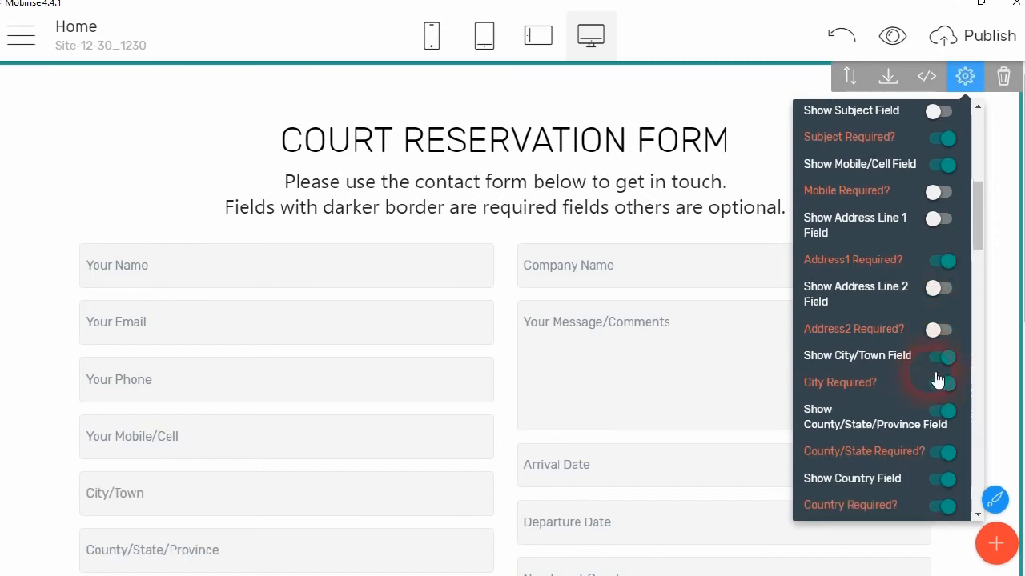
left_click(937, 330)
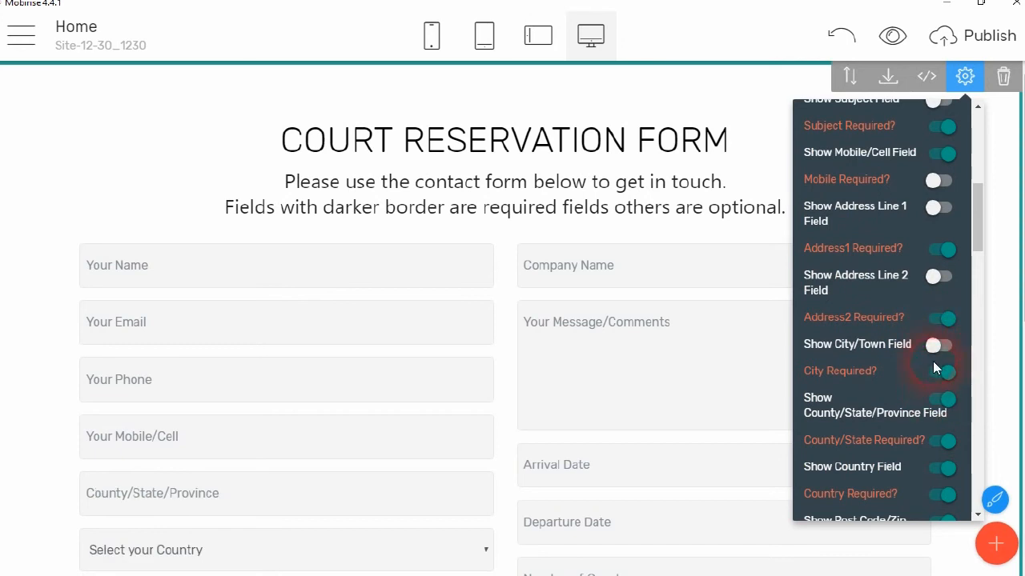
left_click(942, 403)
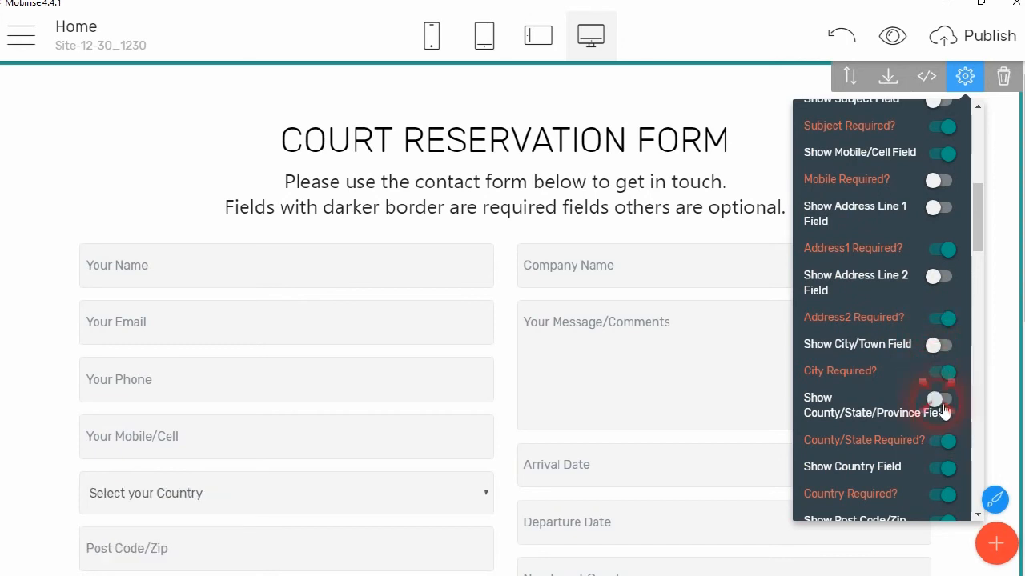
scroll(929, 400, "down", 4)
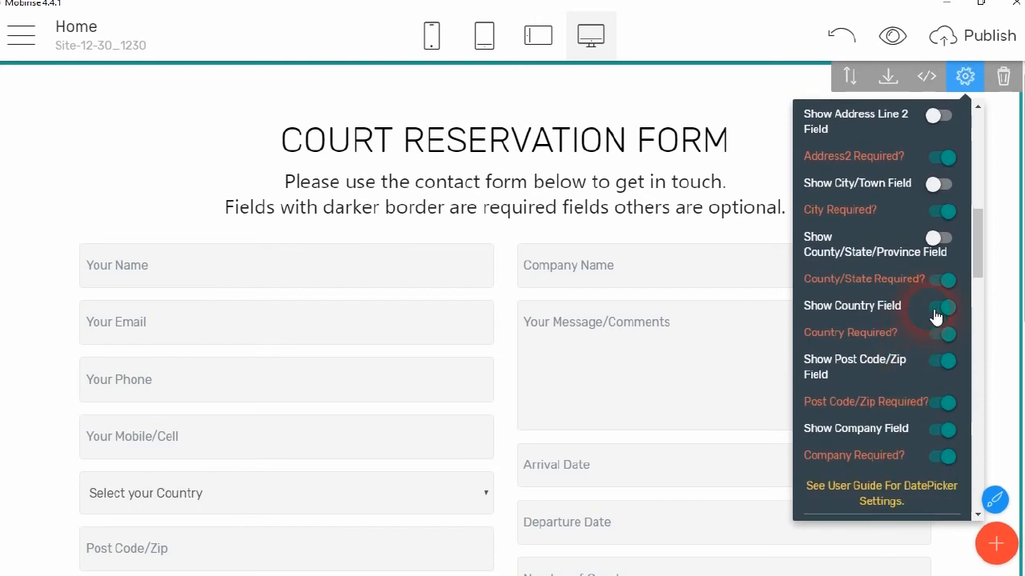
left_click(936, 316)
left_click(940, 370)
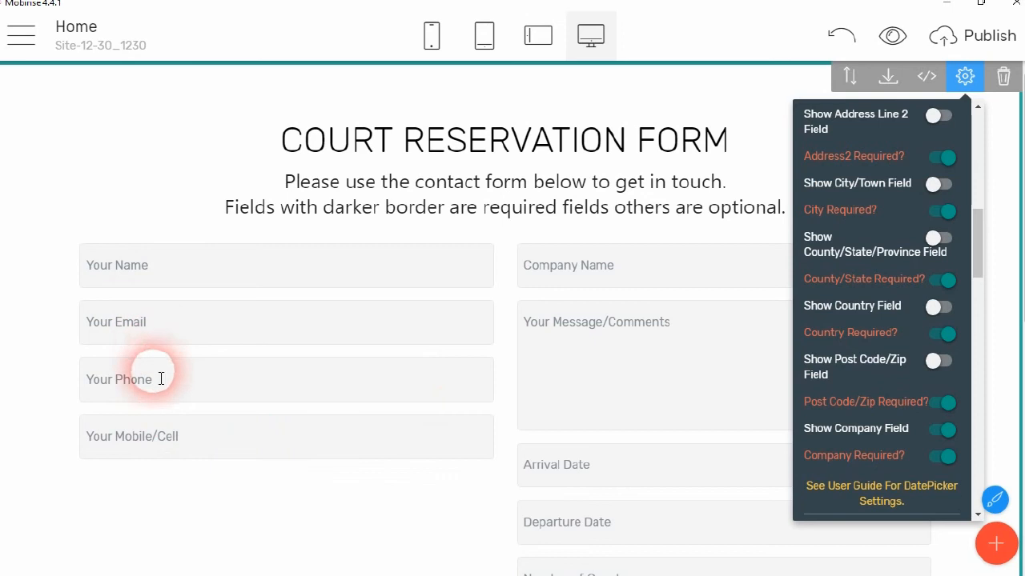
Step: Make the Company field optional and set the first date prompt to Date Required
scroll(928, 413, "down", 5)
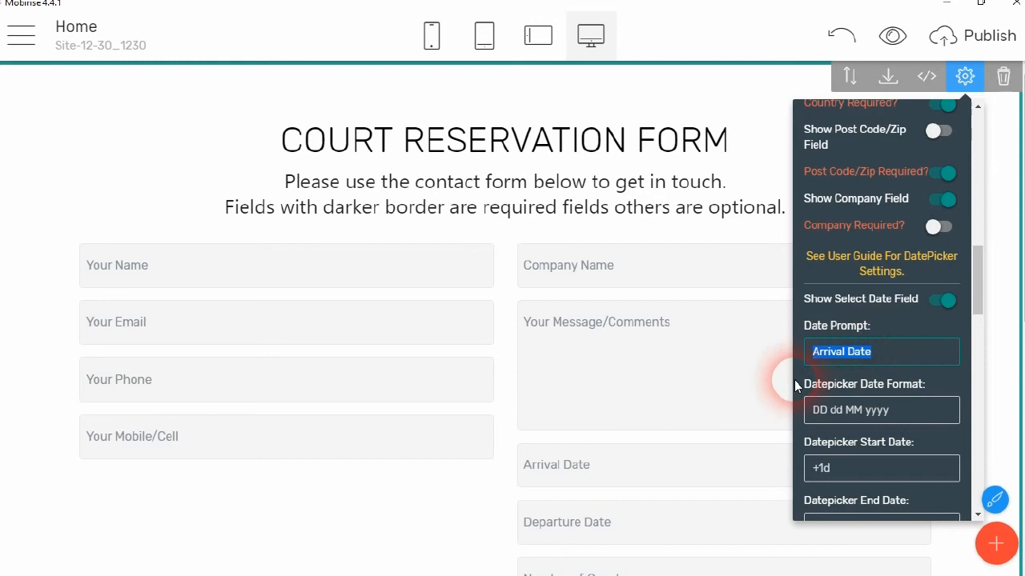
type("Date Re")
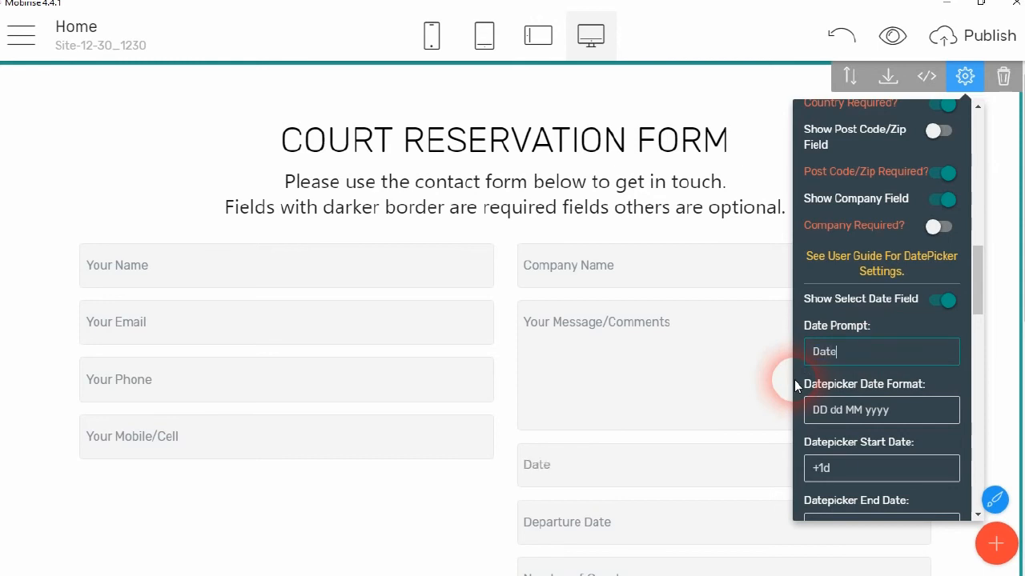
type("quired")
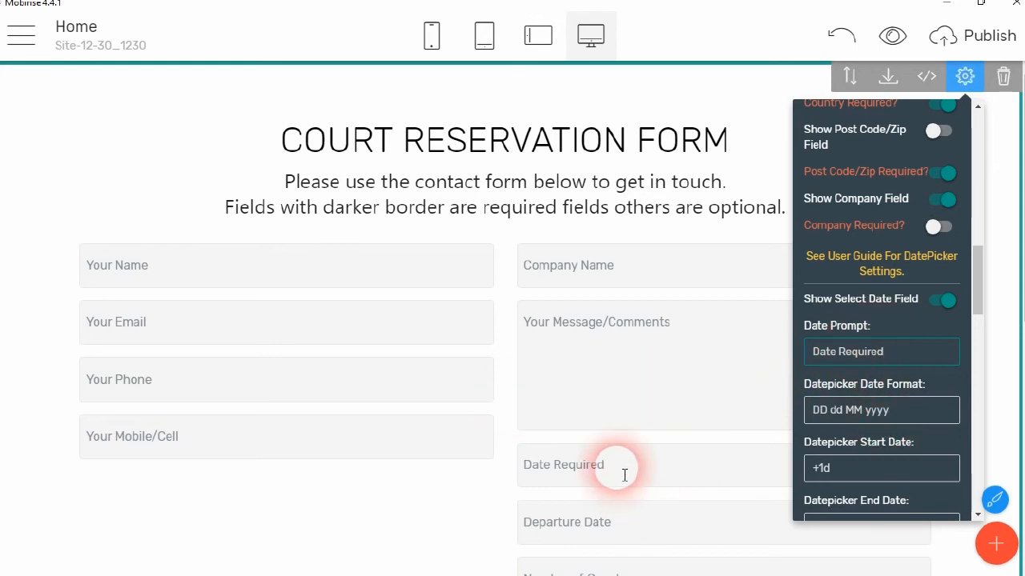
Step: Set the first datepicker's end date to +1m
scroll(917, 353, "down", 1)
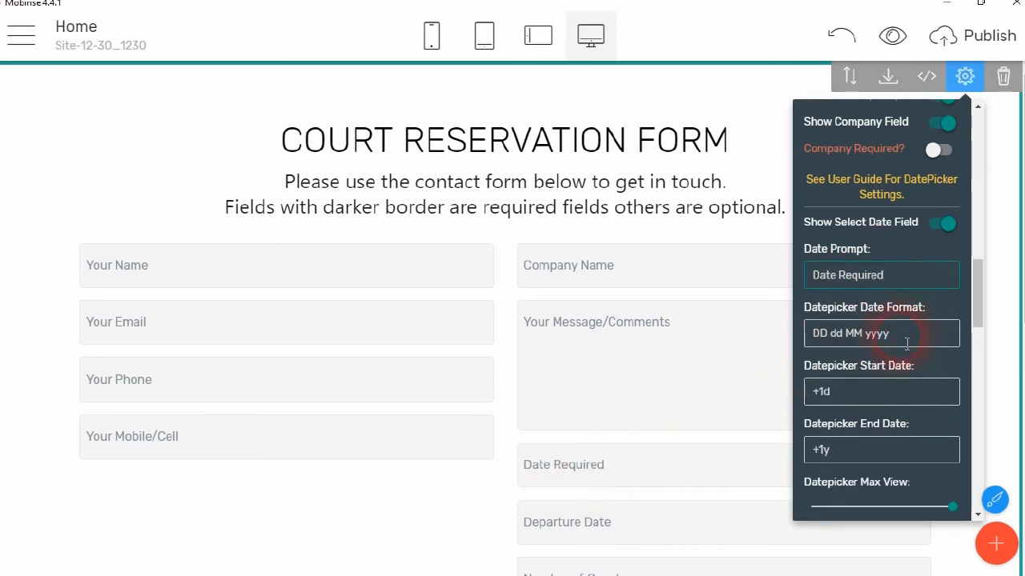
left_click(876, 393)
scroll(878, 413, "down", 2)
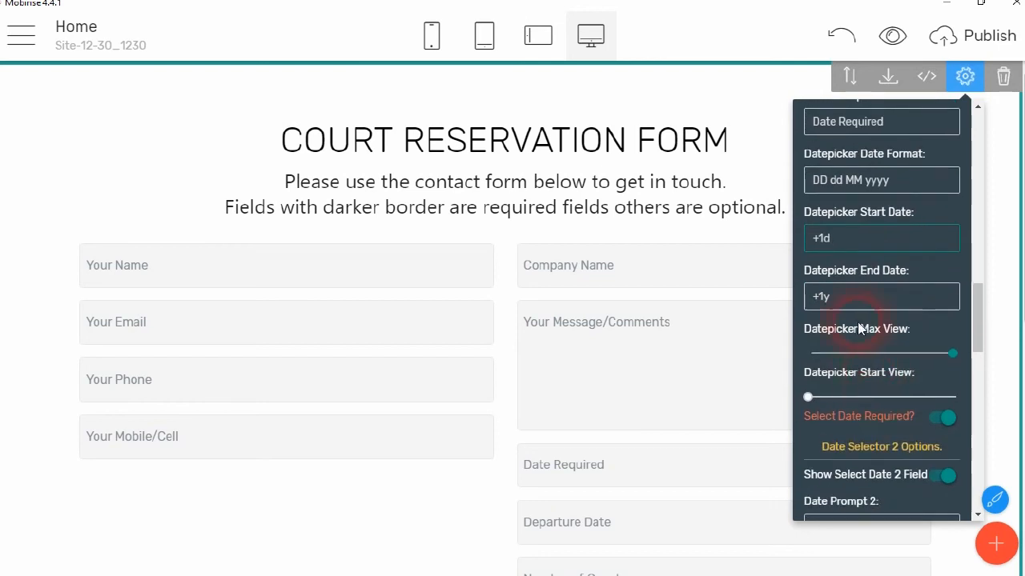
left_click(829, 297)
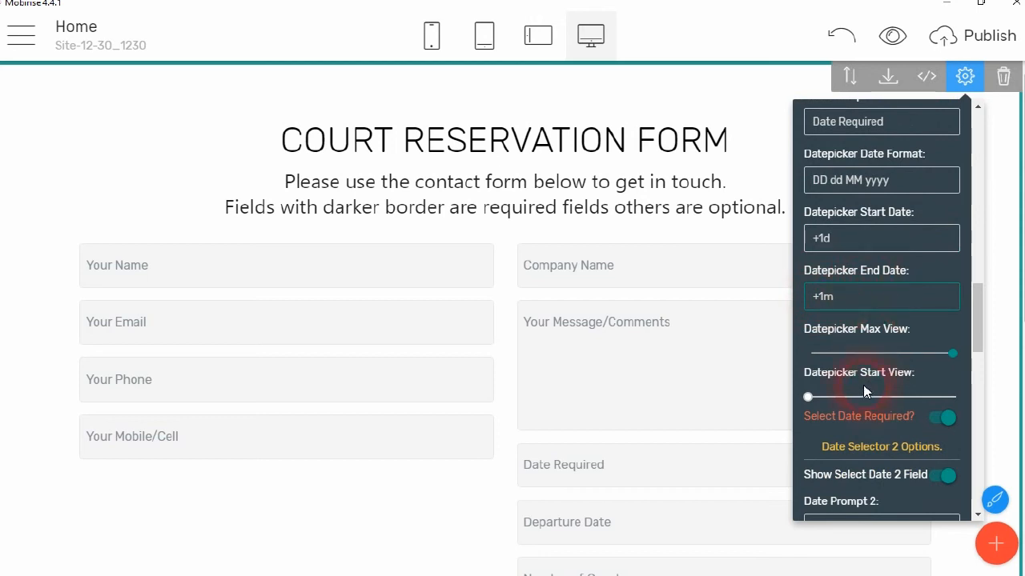
Step: Hide the second date field, Departure Date, on the form
scroll(863, 365, "down", 3)
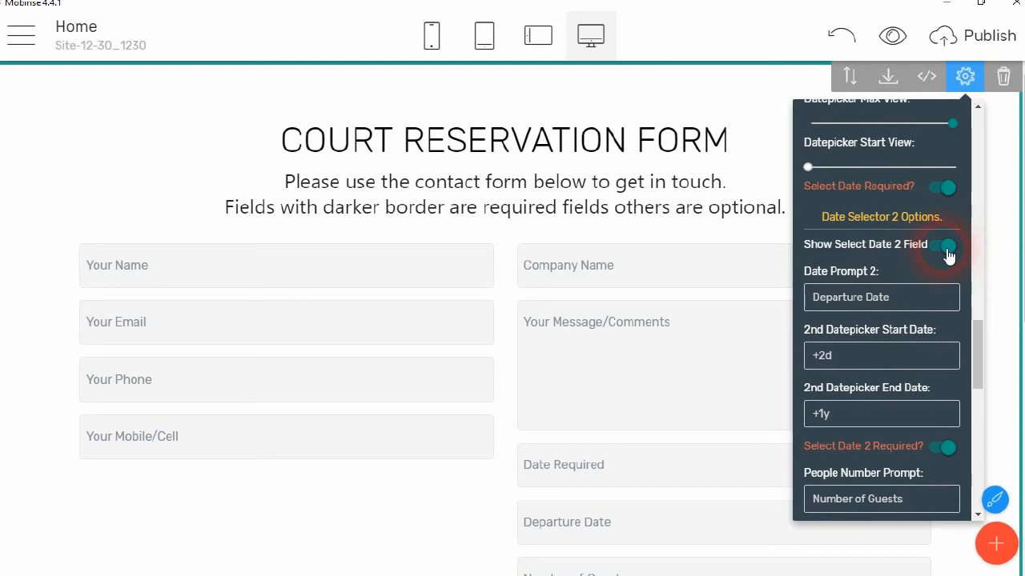
left_click(941, 251)
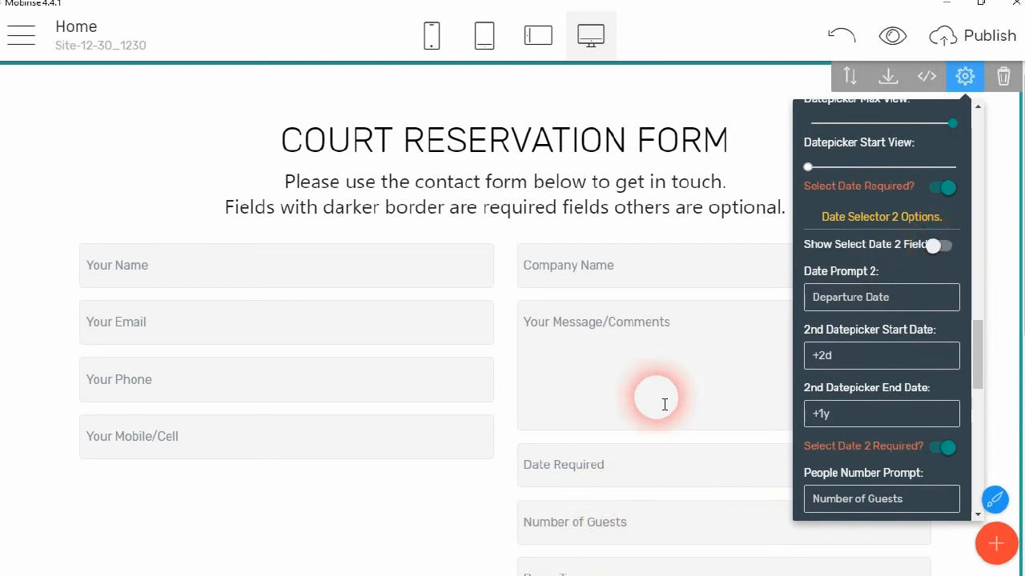
scroll(663, 403, "down", 2)
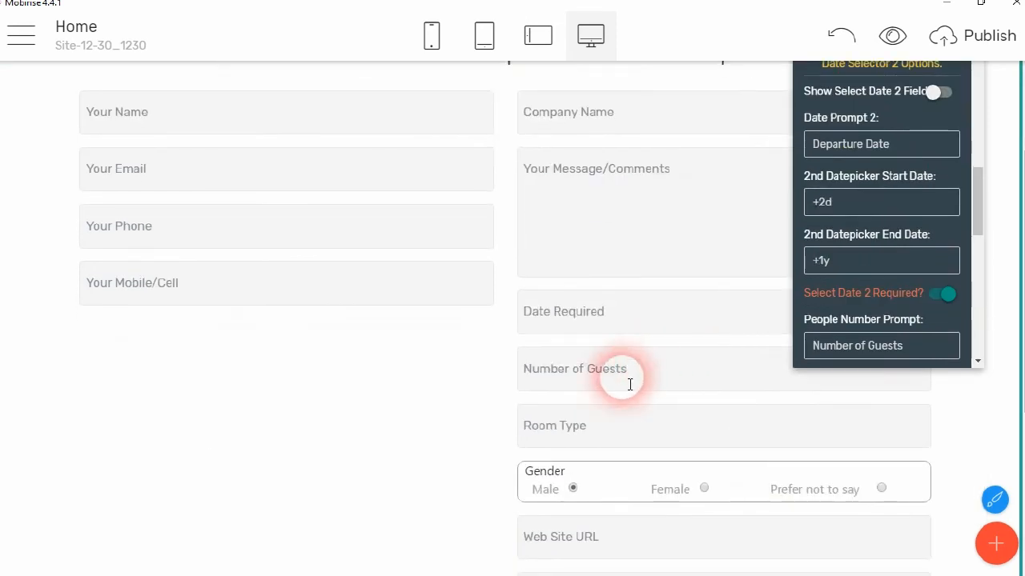
Step: Set the people number prompt to Number of Players and switch off the display of that field
left_click(853, 197)
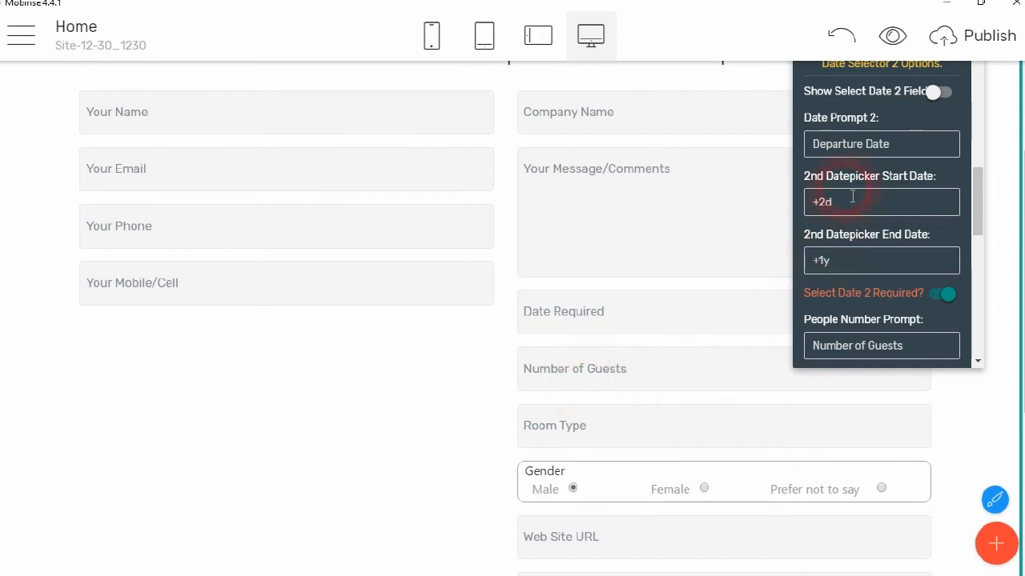
scroll(873, 319, "down", 2)
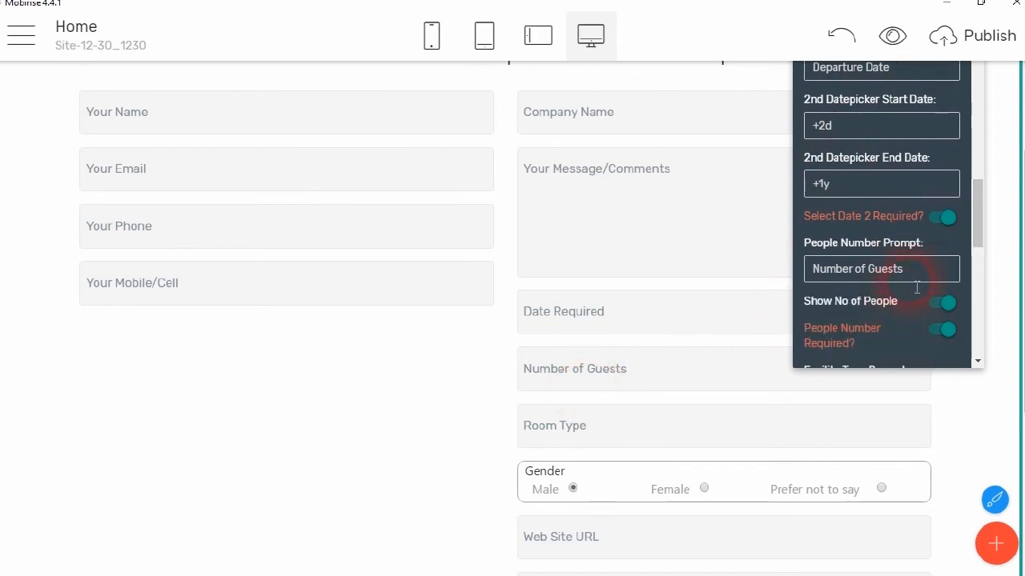
double_click(878, 271)
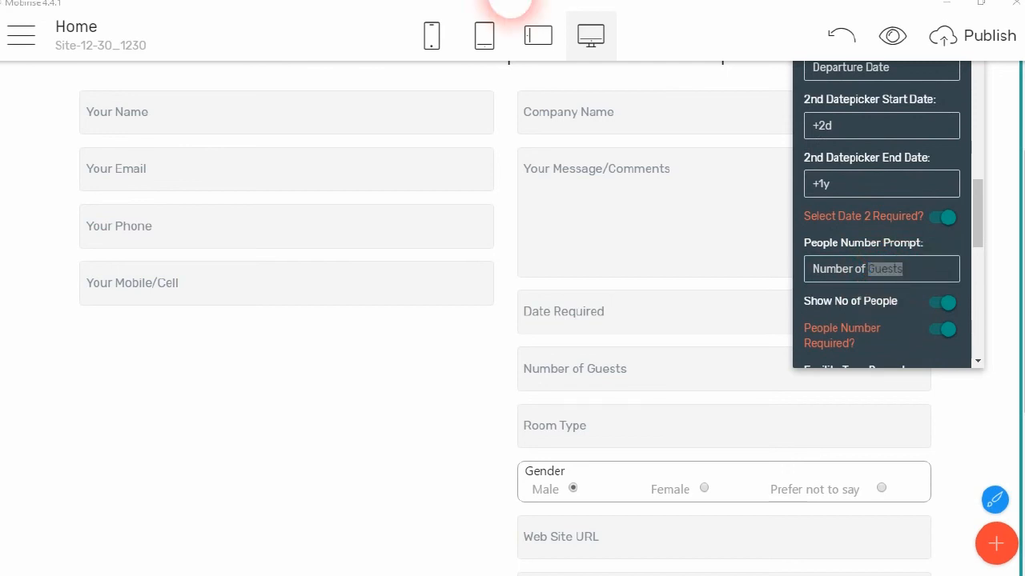
left_click(905, 253)
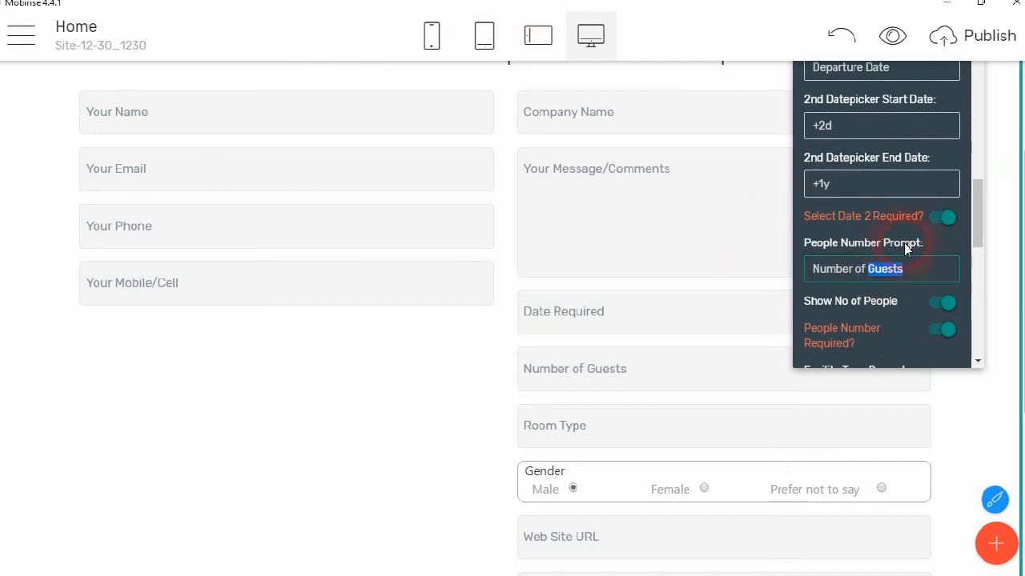
left_click(923, 309)
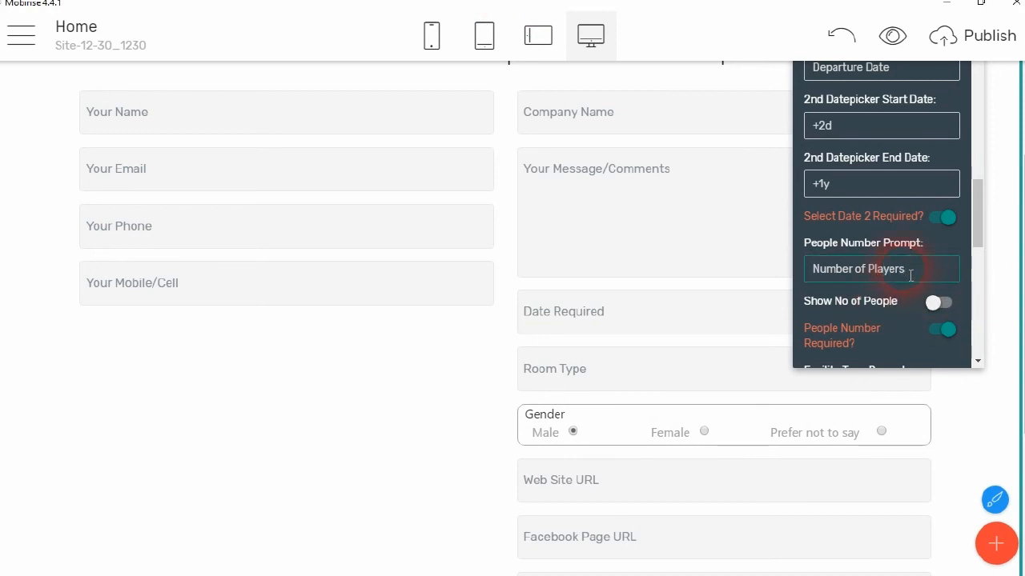
scroll(890, 315, "down", 4)
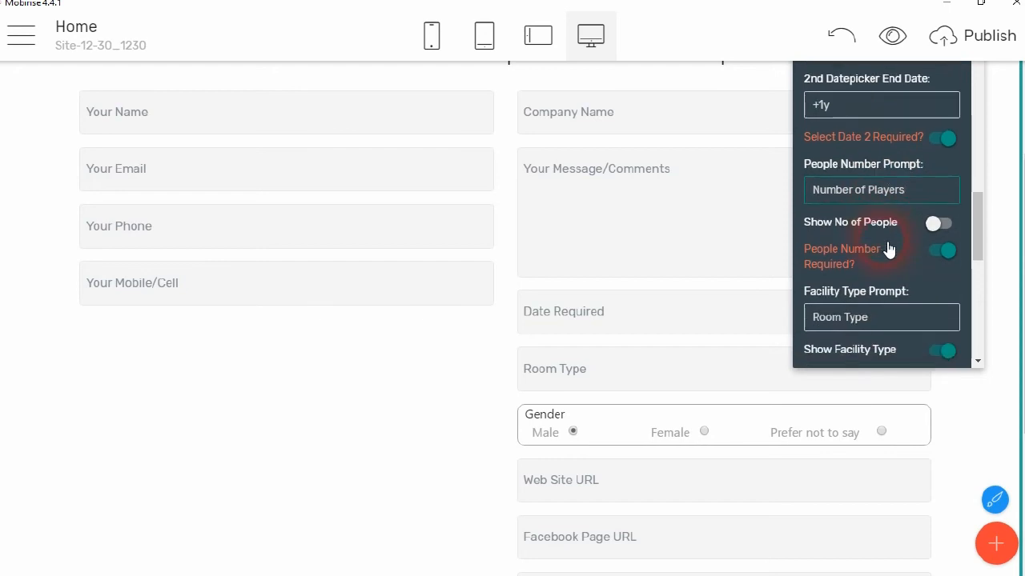
Step: Hide the Web Site URL field on the court reservation form
left_click(881, 250)
left_click_drag(881, 249, 825, 368)
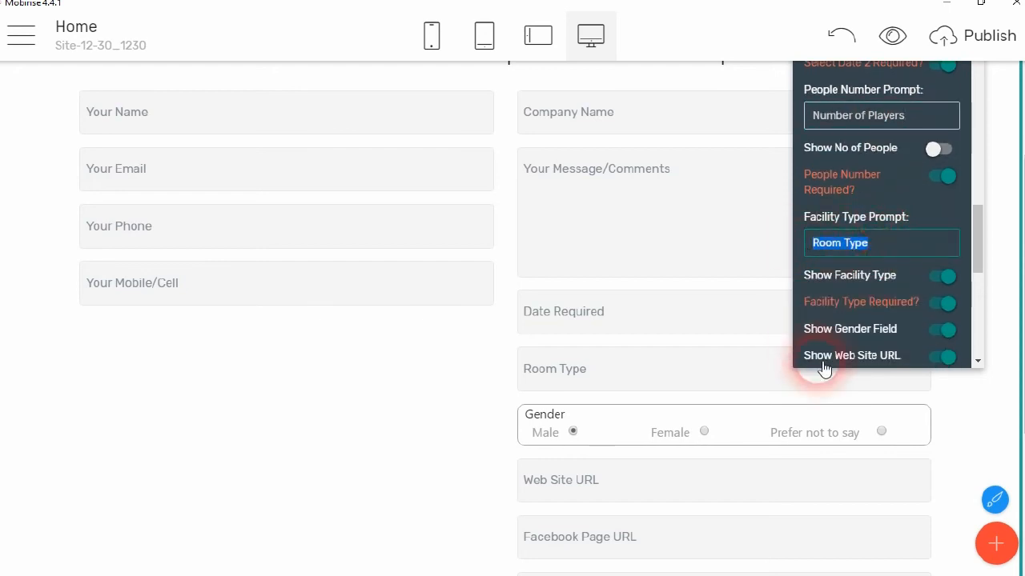
left_click(825, 368)
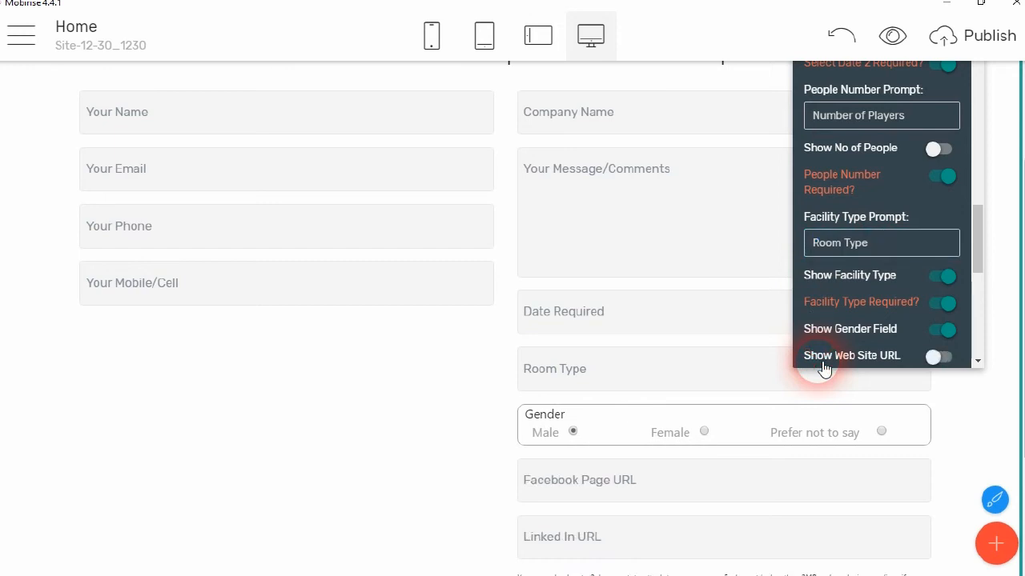
left_click(825, 368)
left_click(824, 368)
Step: Change the facility type prompt to How many Hours
left_click(925, 312)
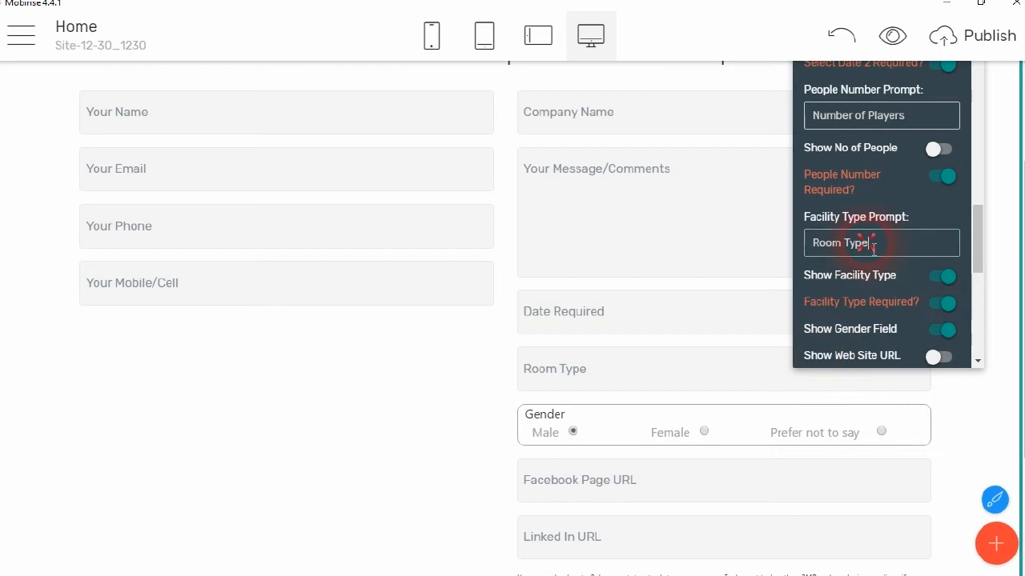
left_click_drag(872, 248, 807, 245)
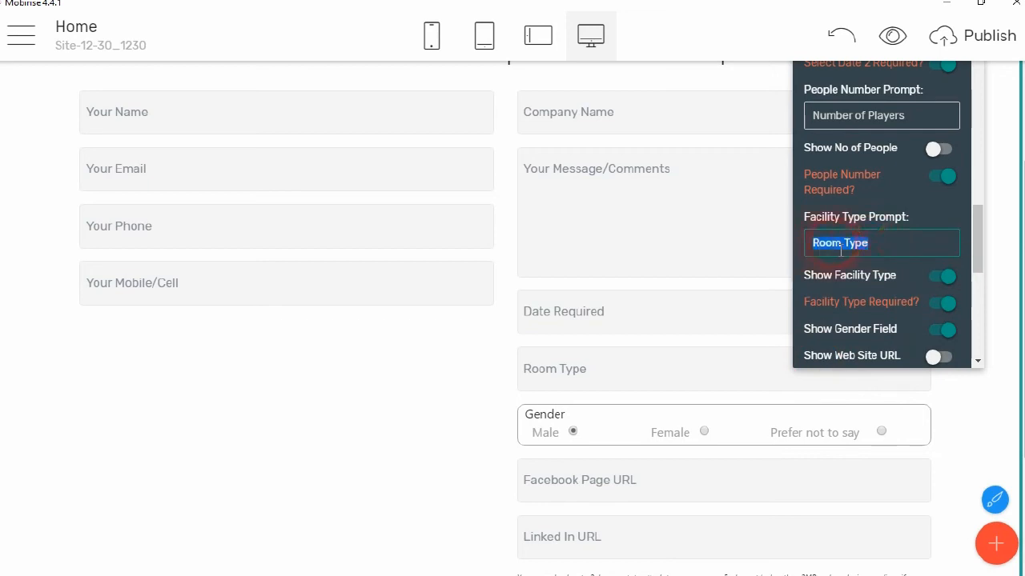
type("How many Hours")
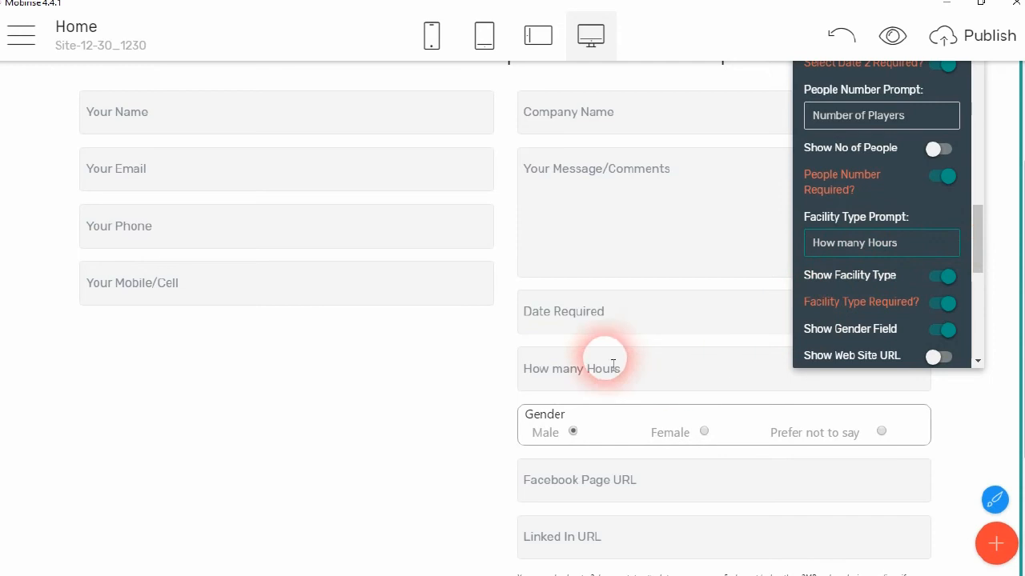
left_click(647, 382)
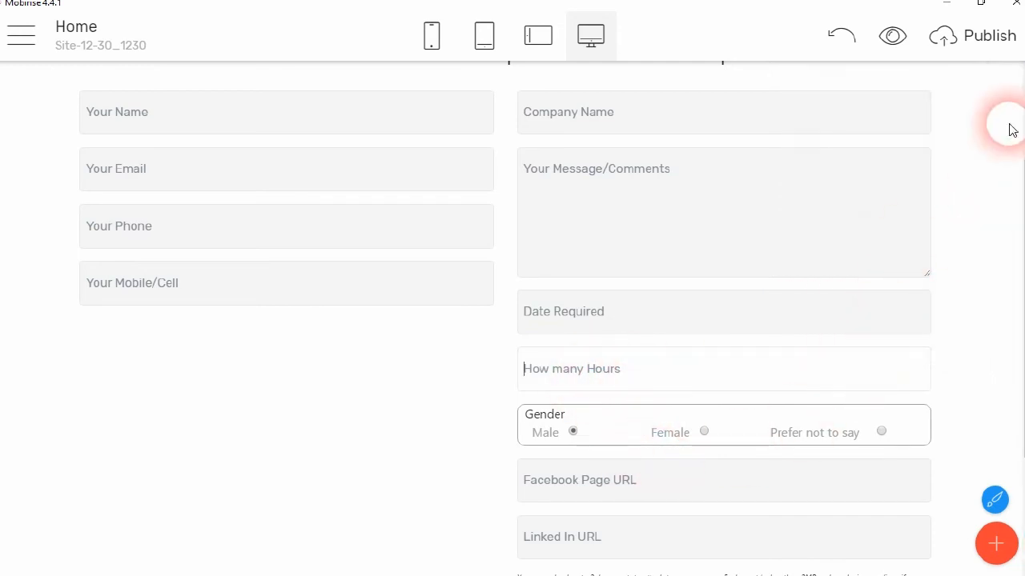
Step: Hide the Facebook Page and LinkedIn URL fields on the form
scroll(1017, 156, "up", 1)
scroll(1016, 152, "up", 2)
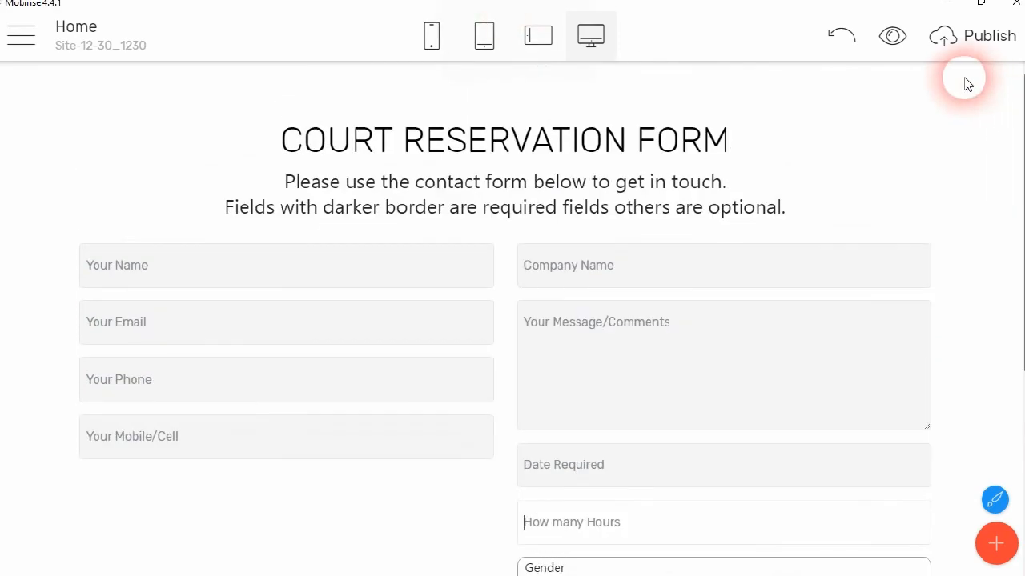
scroll(890, 74, "down", 3)
scroll(969, 169, "up", 1)
left_click(971, 165)
scroll(976, 101, "up", 2)
scroll(975, 101, "up", 1)
left_click(964, 76)
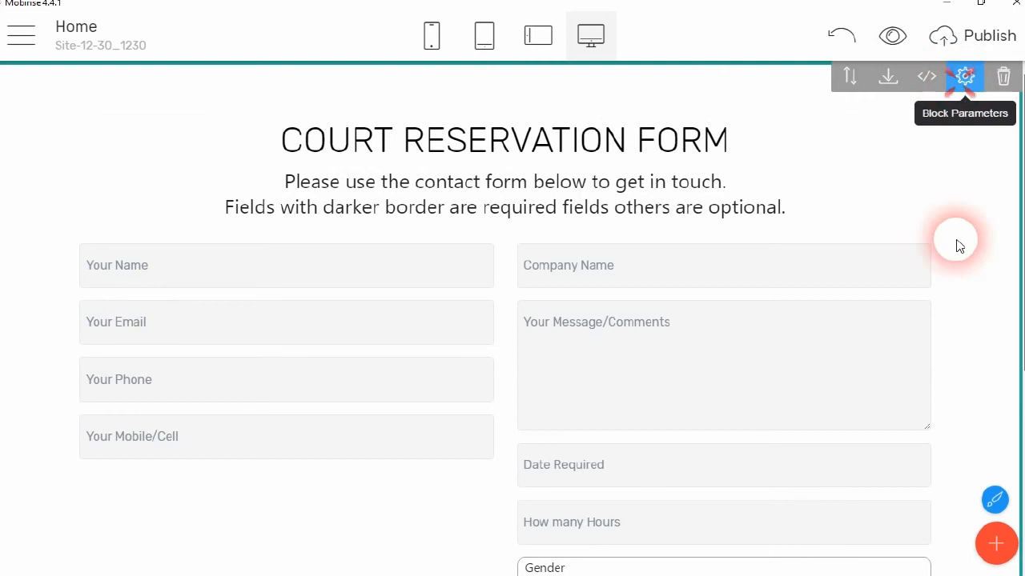
scroll(881, 414, "down", 3)
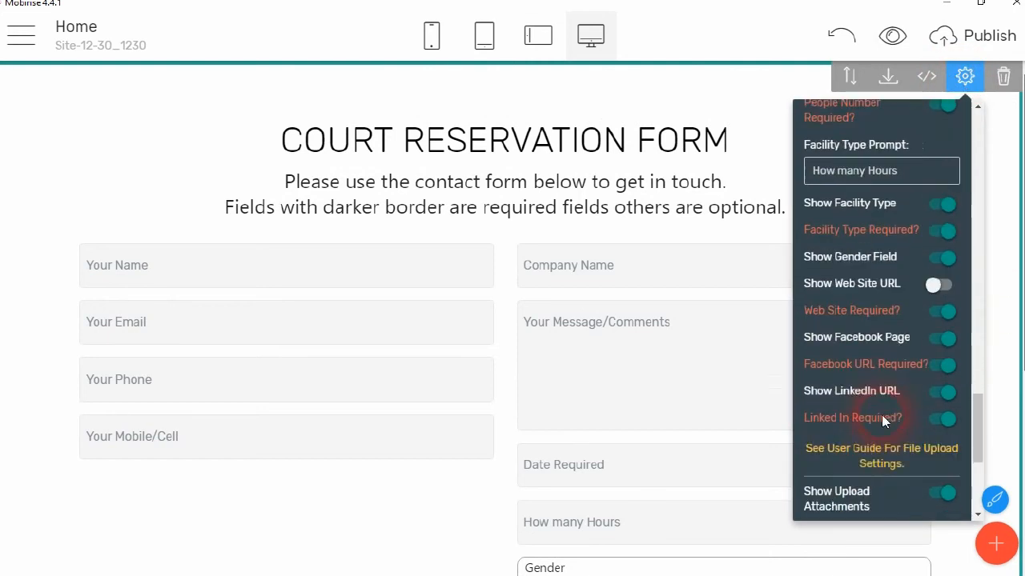
left_click(942, 299)
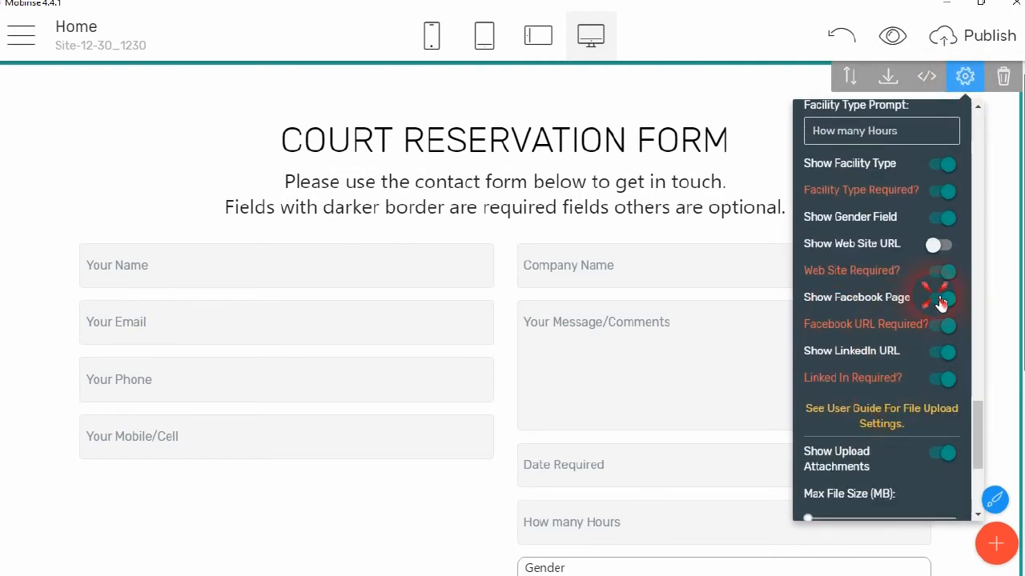
left_click(949, 300)
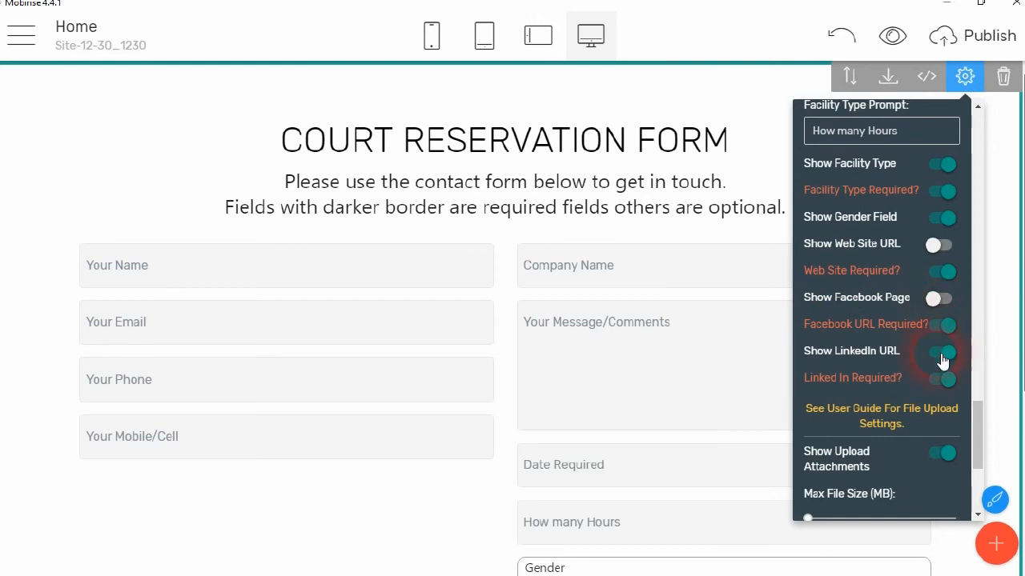
Step: Switch off the display of upload attachments on the form
scroll(929, 384, "down", 3)
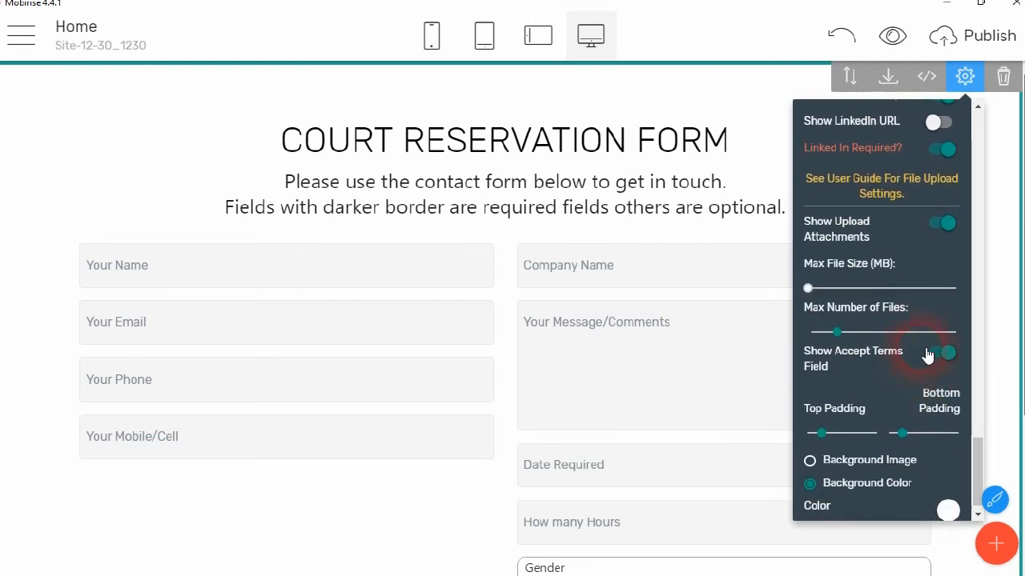
scroll(926, 355, "up", 4)
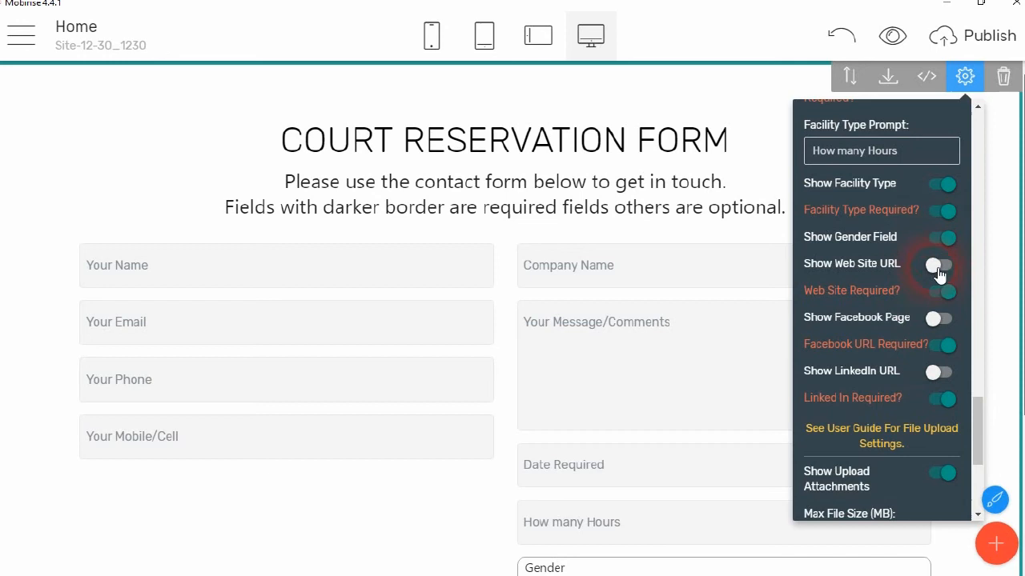
scroll(922, 377, "down", 3)
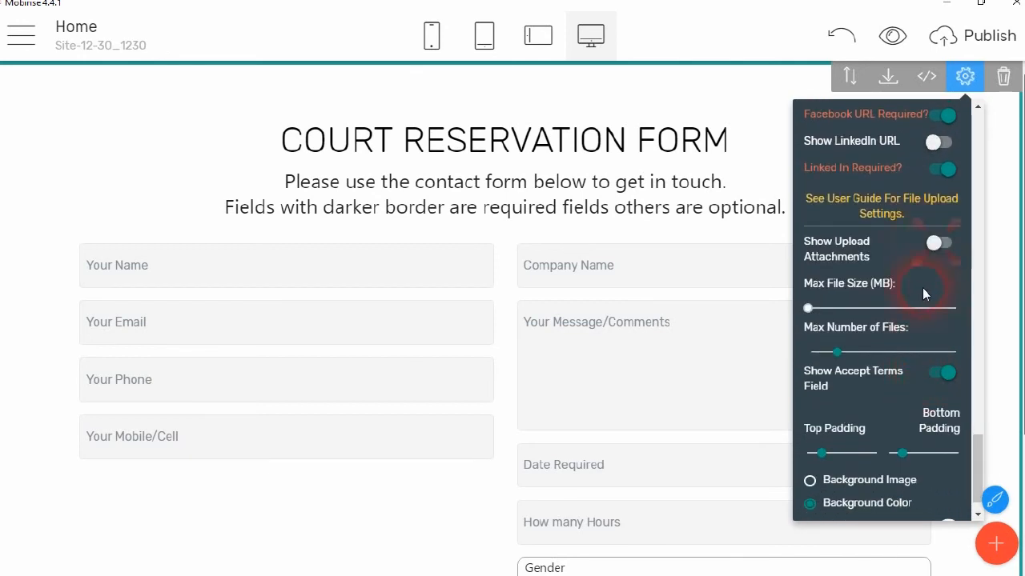
Step: Search the free online library for "tennis court" and use the photo of a player on a court as the form block's background image
scroll(926, 304, "down", 1)
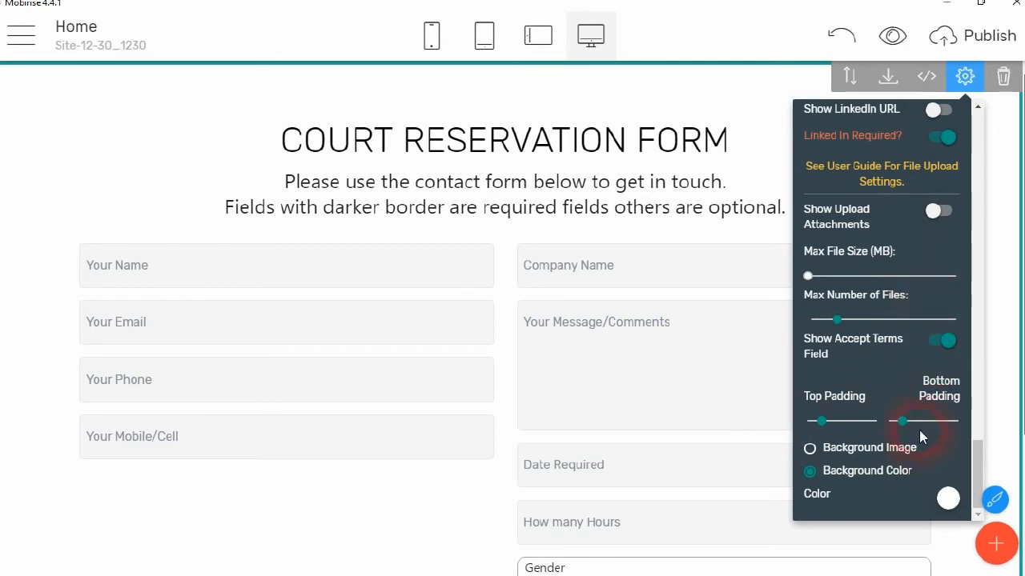
left_click(878, 449)
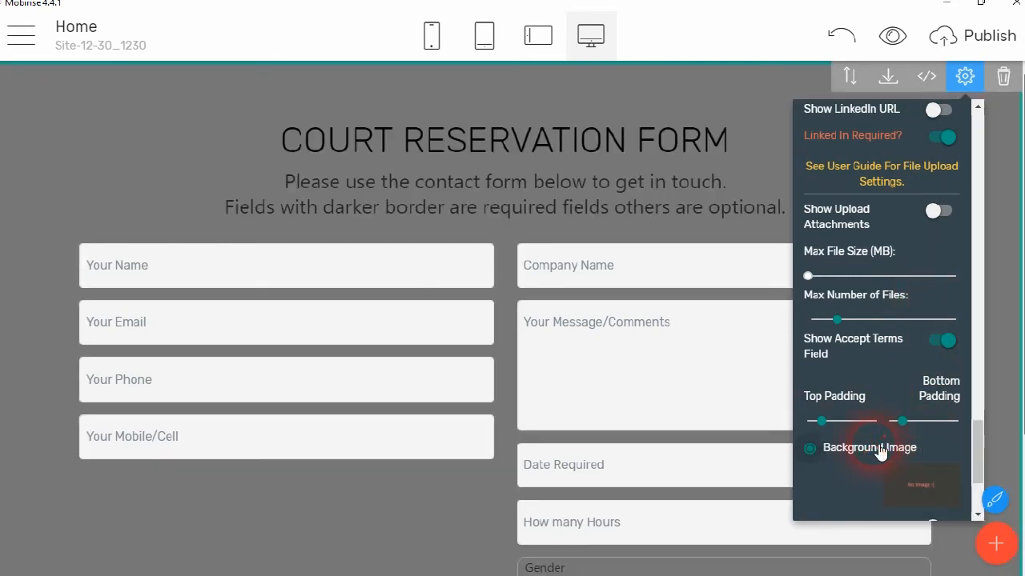
left_click(940, 505)
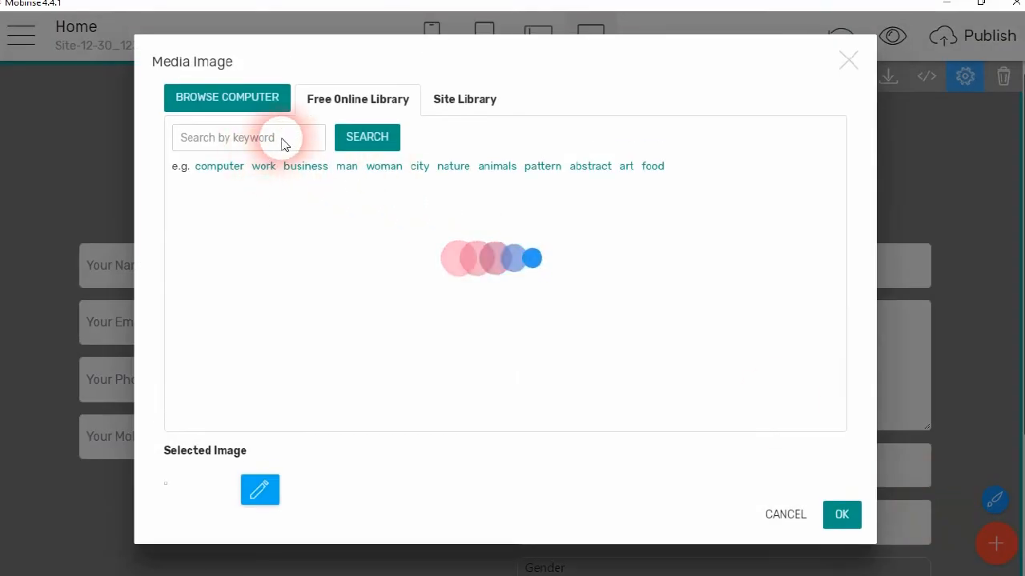
left_click(283, 138)
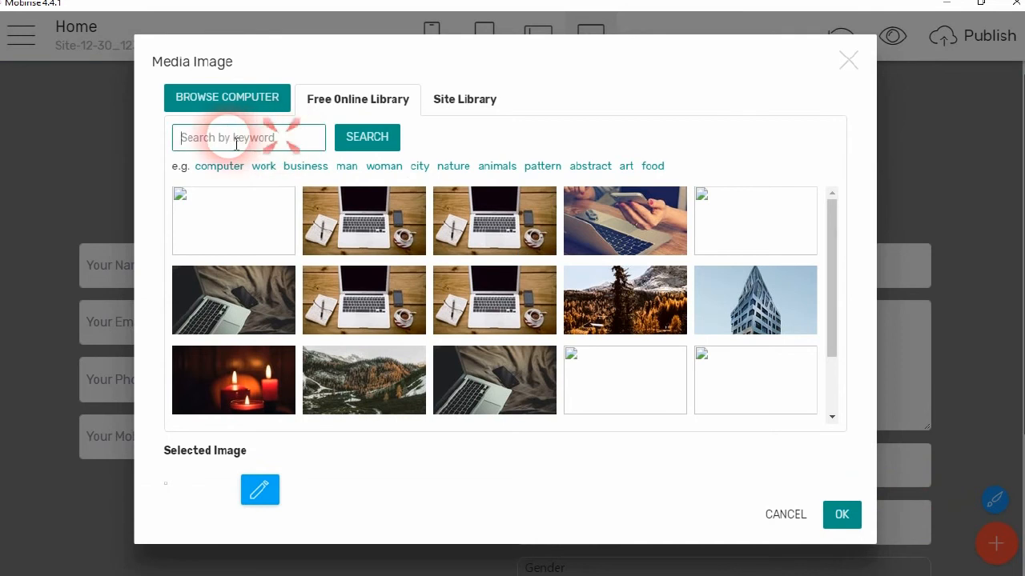
left_click(458, 229)
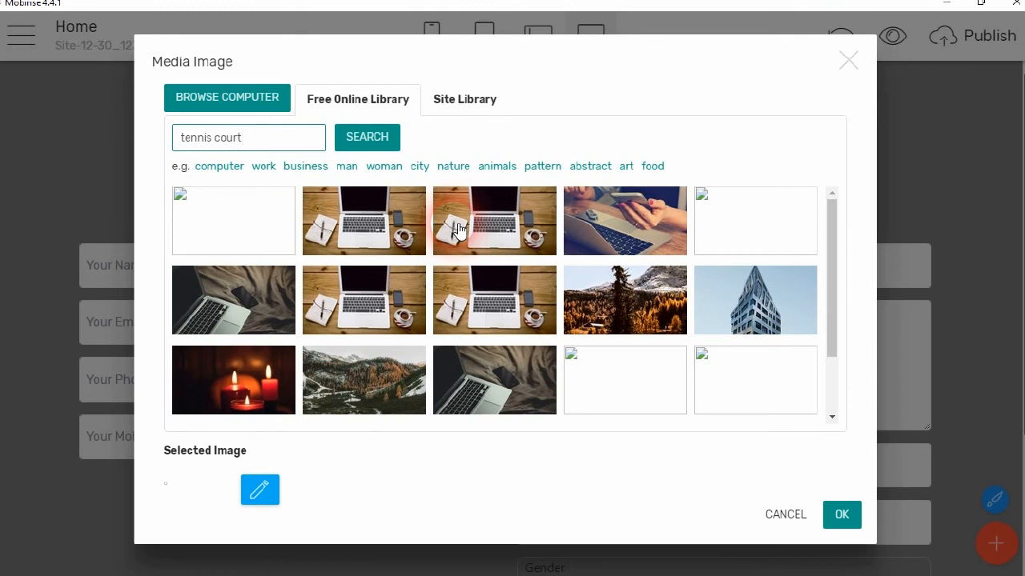
left_click(398, 146)
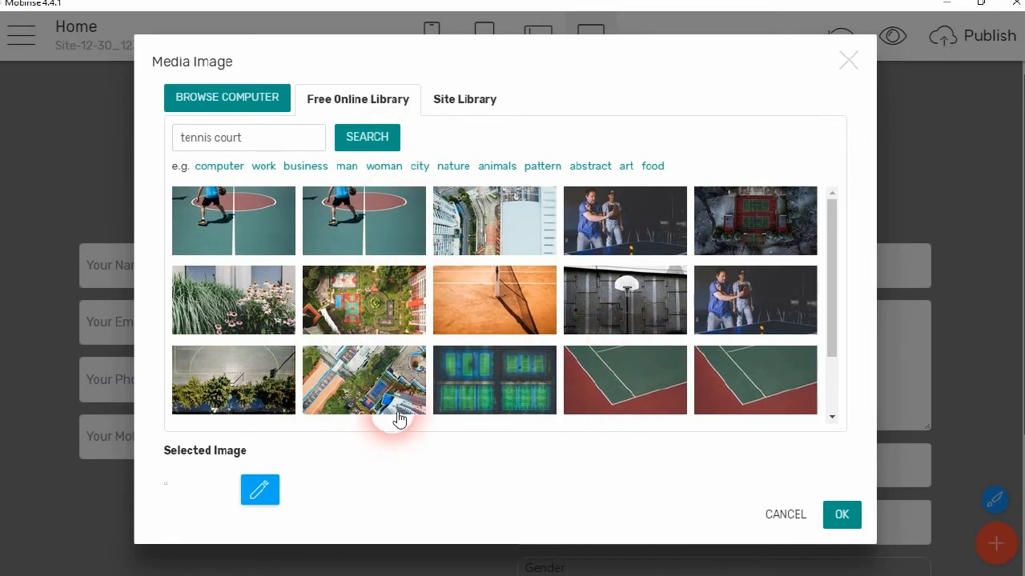
left_click(282, 219)
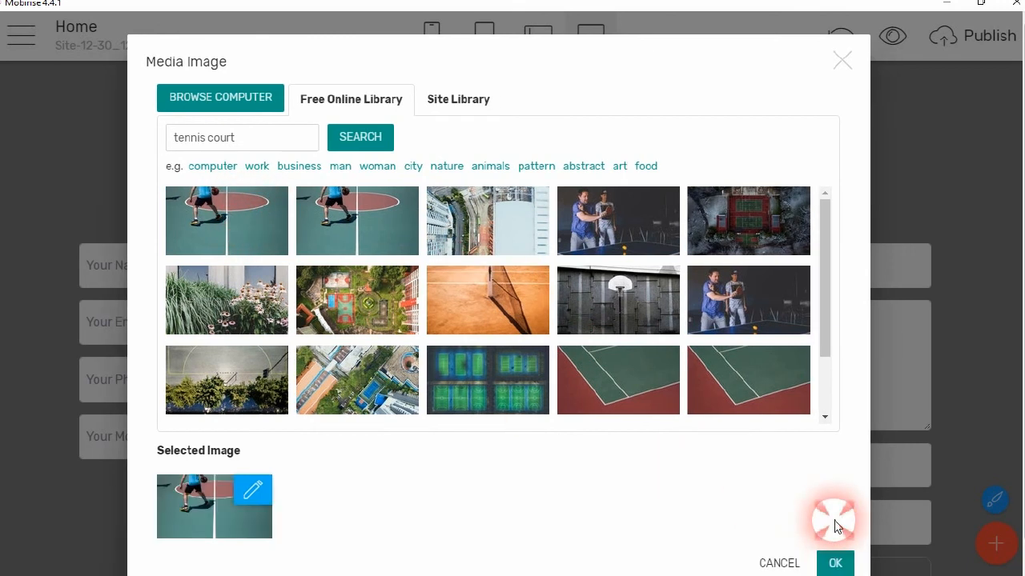
left_click(835, 561)
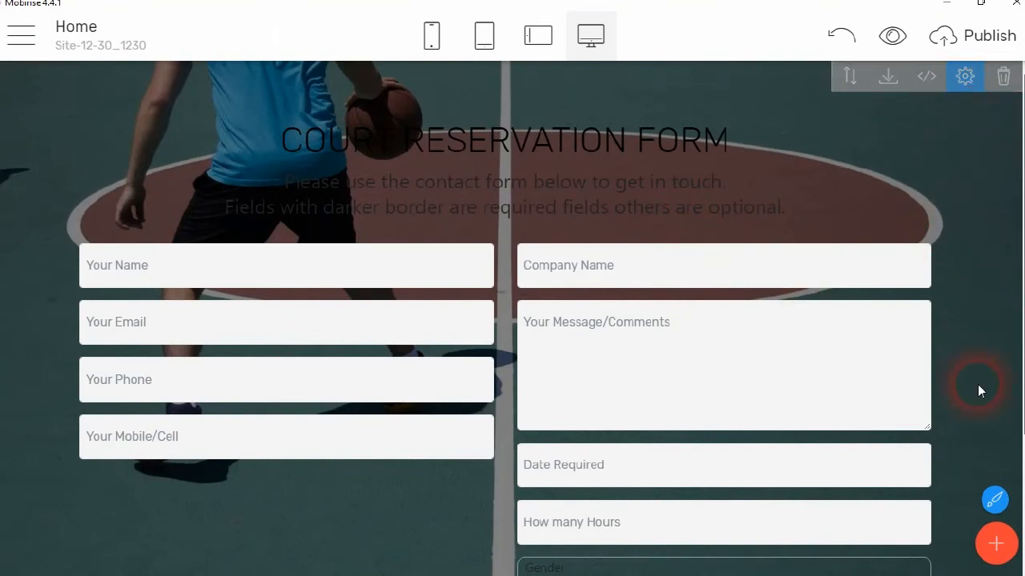
Step: Enable Parallax on the background image and slightly increase the overlay opacity and the block's top and bottom padding
left_click(966, 79)
scroll(938, 429, "down", 2)
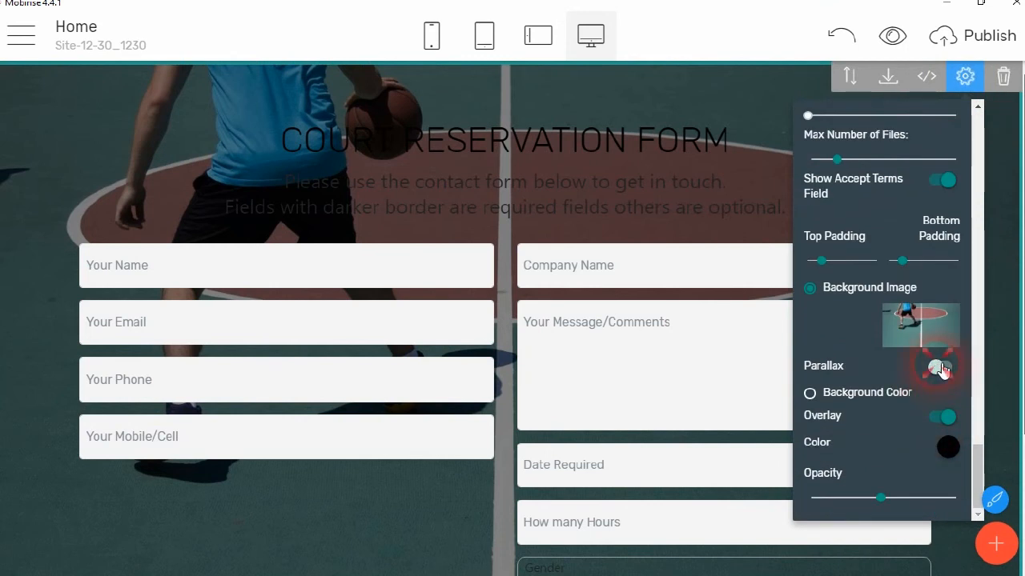
left_click_drag(878, 496, 902, 510)
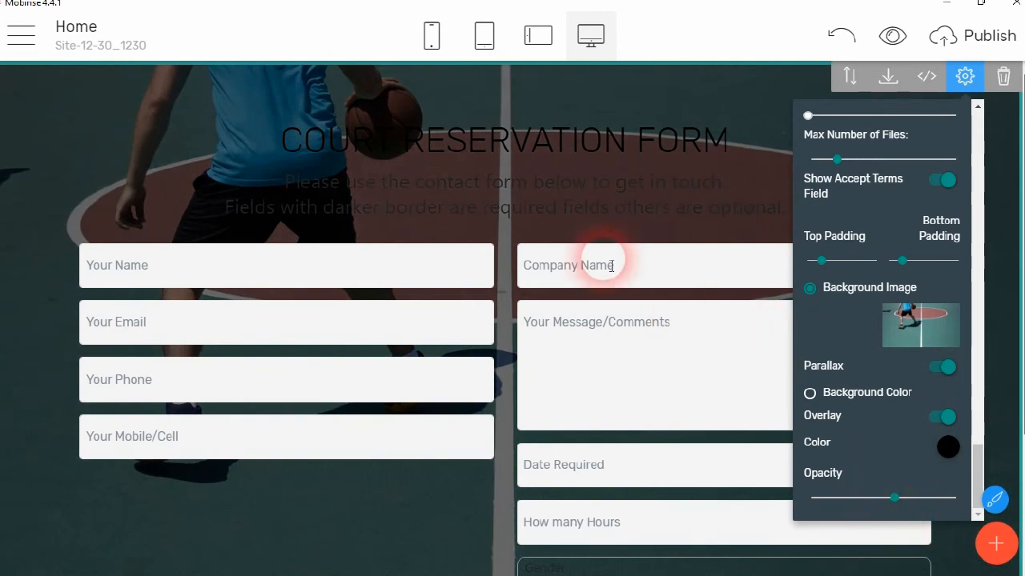
left_click_drag(830, 264, 920, 260)
Step: Colour the COURT RESERVATION FORM title light yellow and centre-align it
left_click(587, 164)
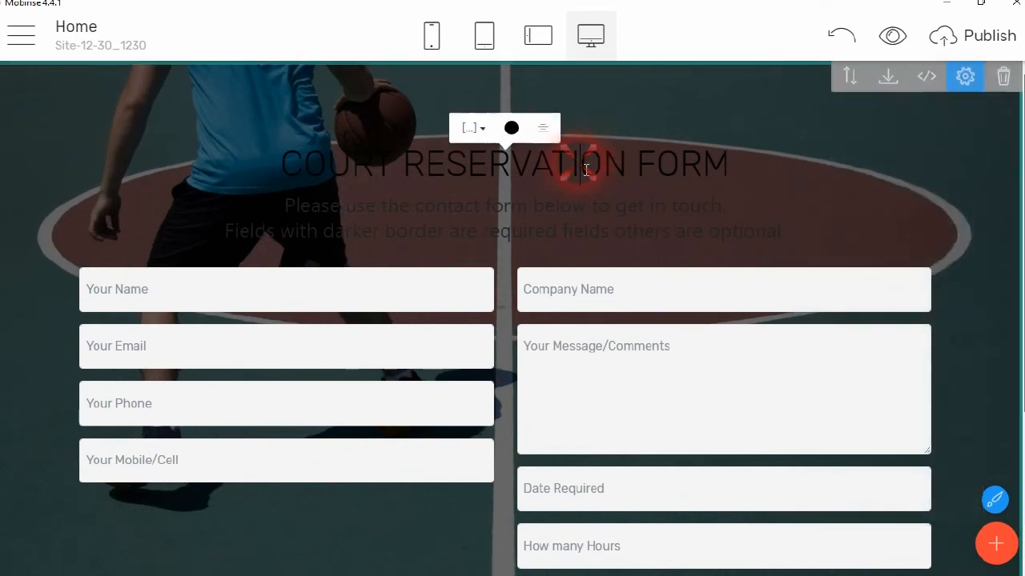
left_click(502, 136)
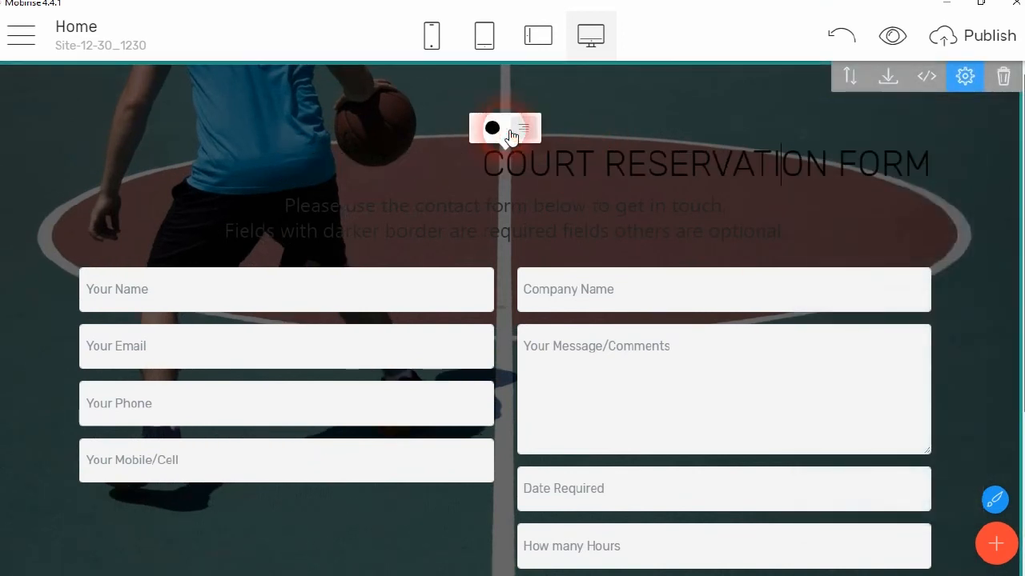
left_click(492, 130)
left_click(563, 168)
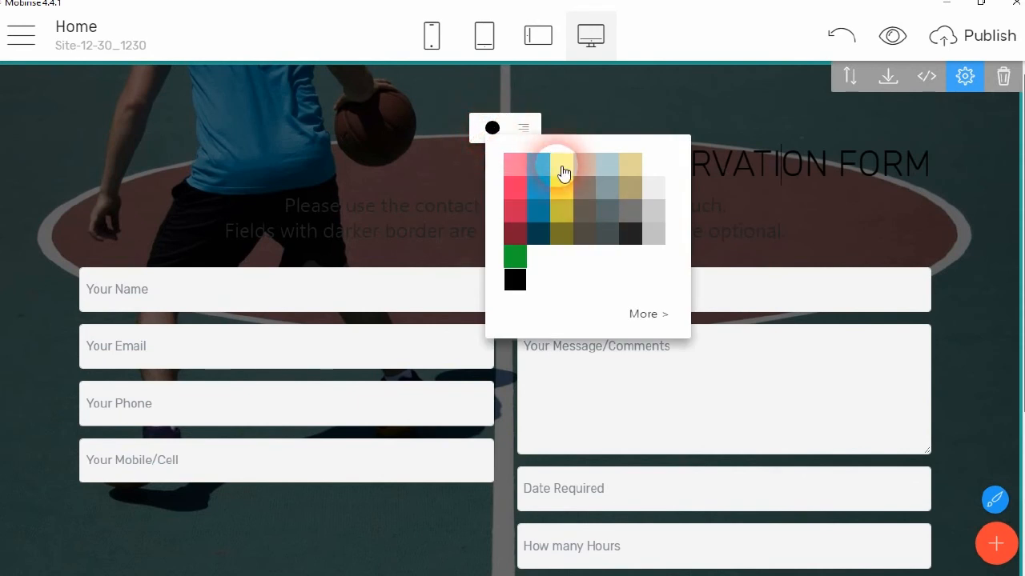
left_click(442, 184)
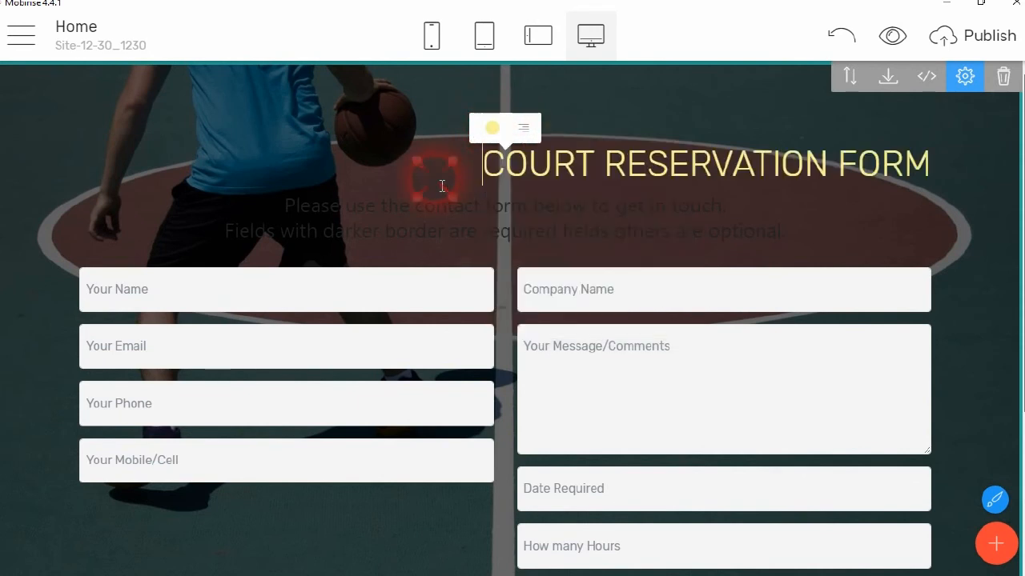
left_click(525, 130)
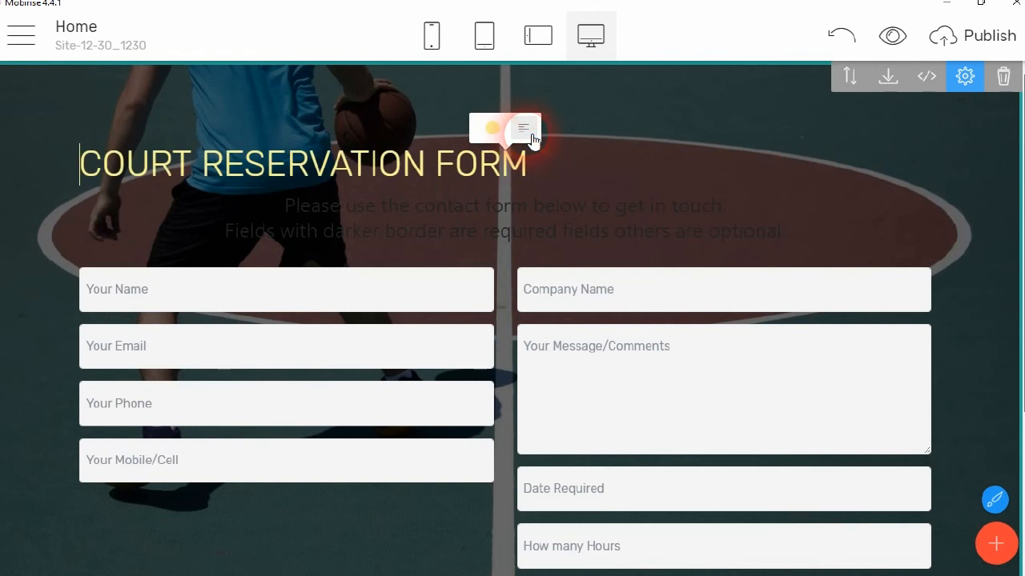
left_click(530, 136)
Step: Colour the subtitle text below the form title light beige
left_click(516, 213)
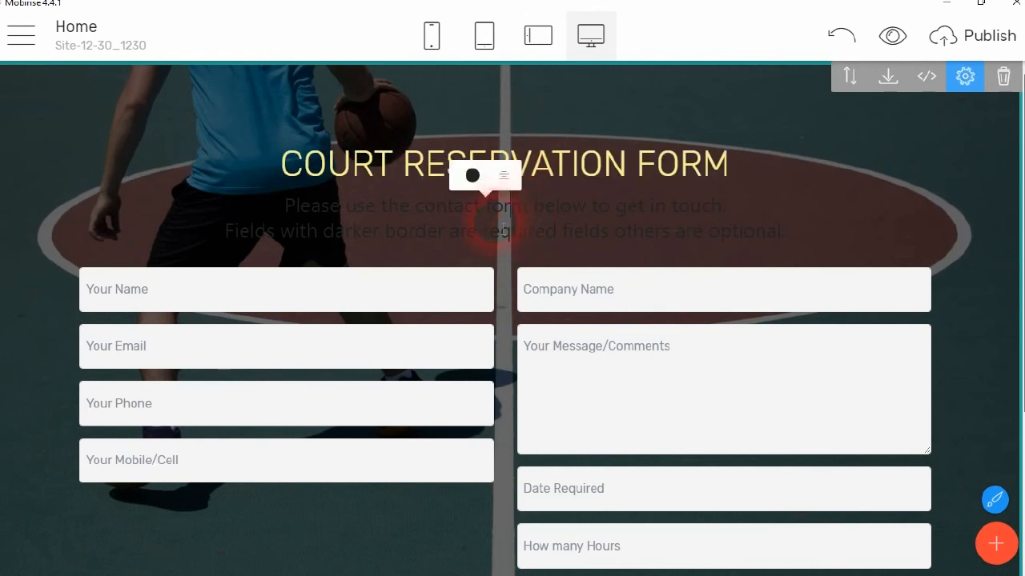
left_click(474, 176)
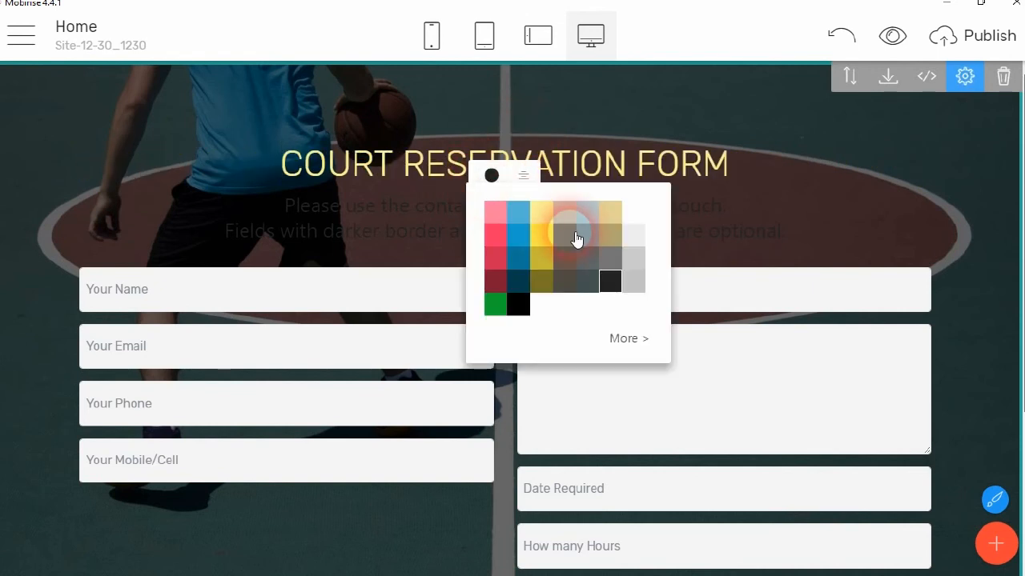
left_click(564, 212)
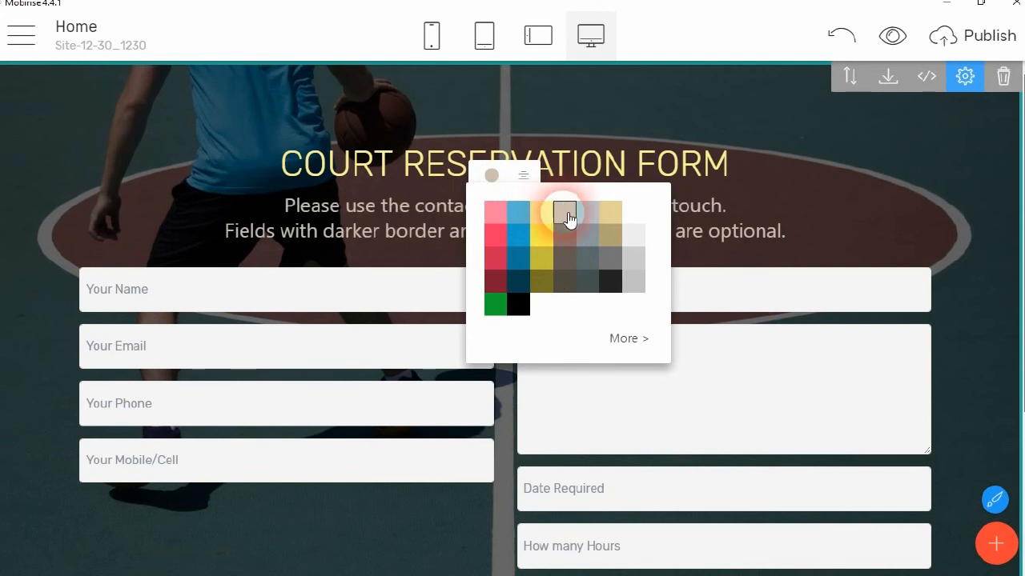
left_click(799, 219)
Step: Hide the Gender field in the court reservation form block
scroll(405, 291, "down", 2)
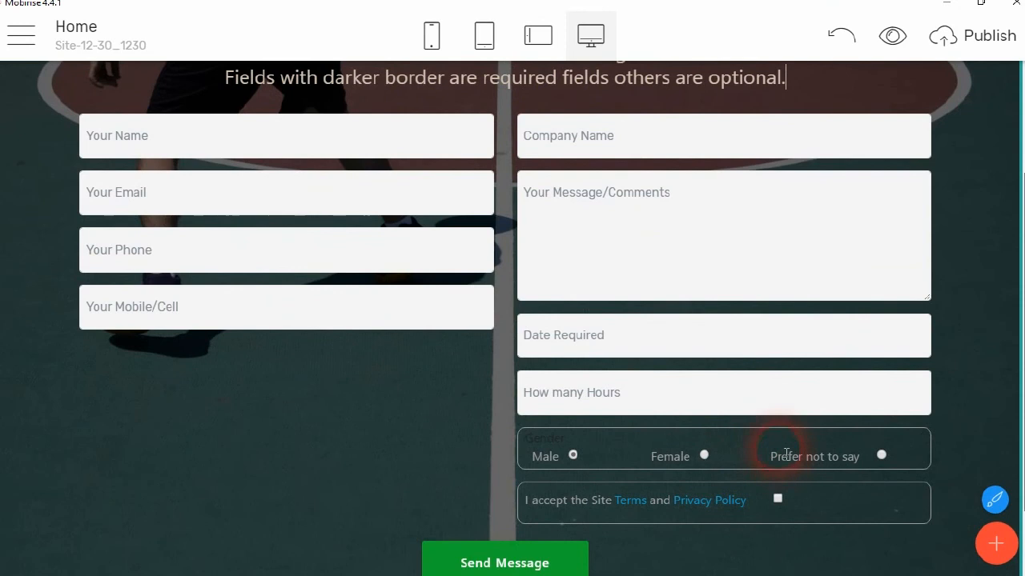
scroll(929, 229, "up", 2)
left_click(964, 80)
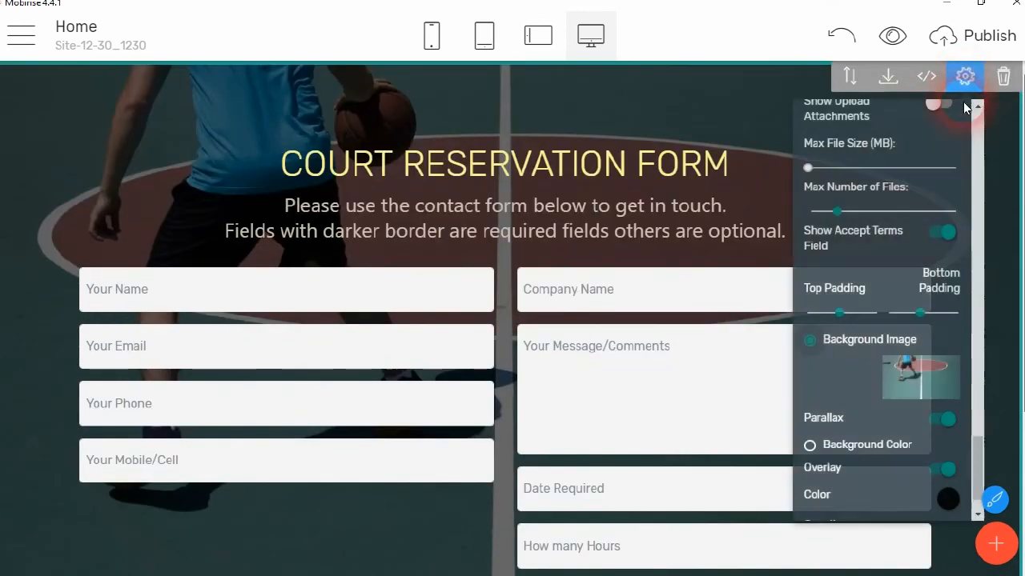
scroll(864, 264, "up", 4)
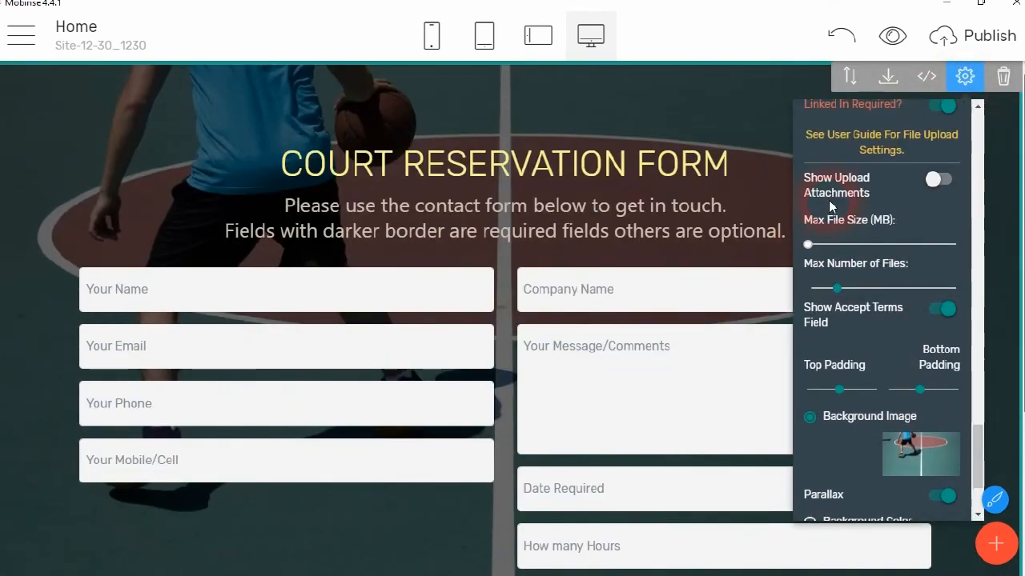
left_click(935, 183)
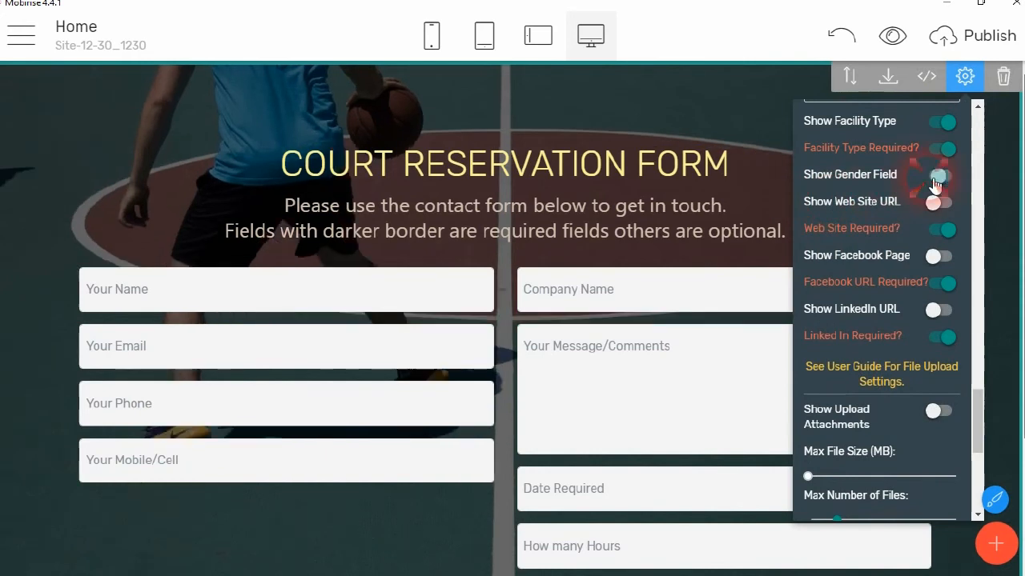
left_click(732, 120)
scroll(745, 224, "down", 1)
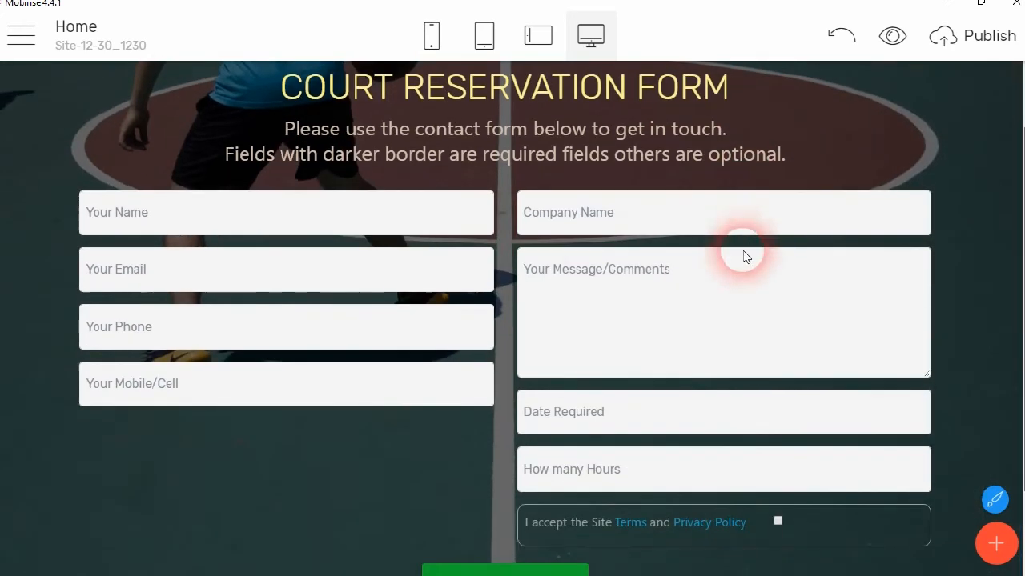
scroll(840, 224, "up", 1)
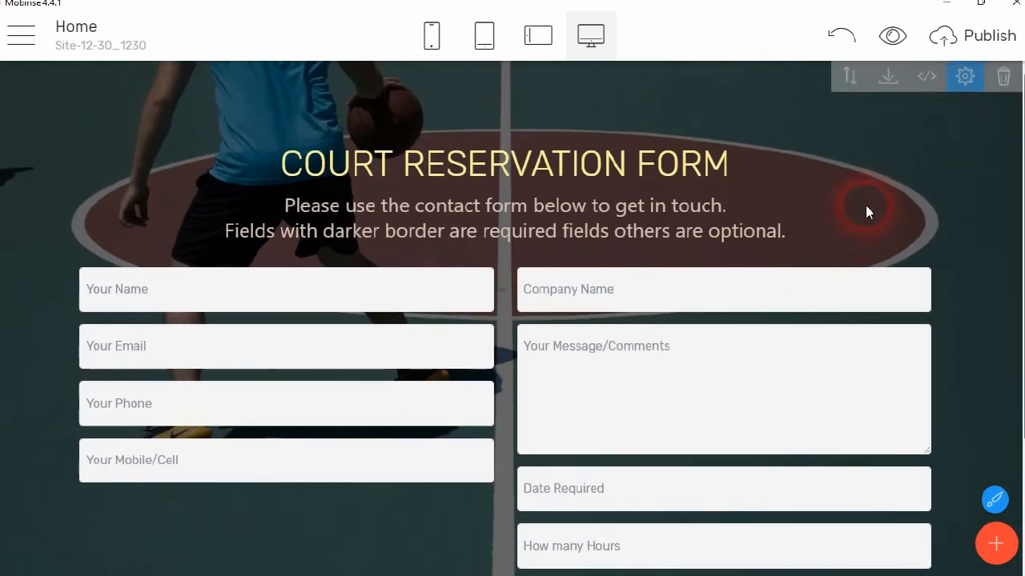
Step: Hide the Company Name field in the court reservation form and switch on its Company Required option
left_click(964, 78)
scroll(885, 274, "up", 5)
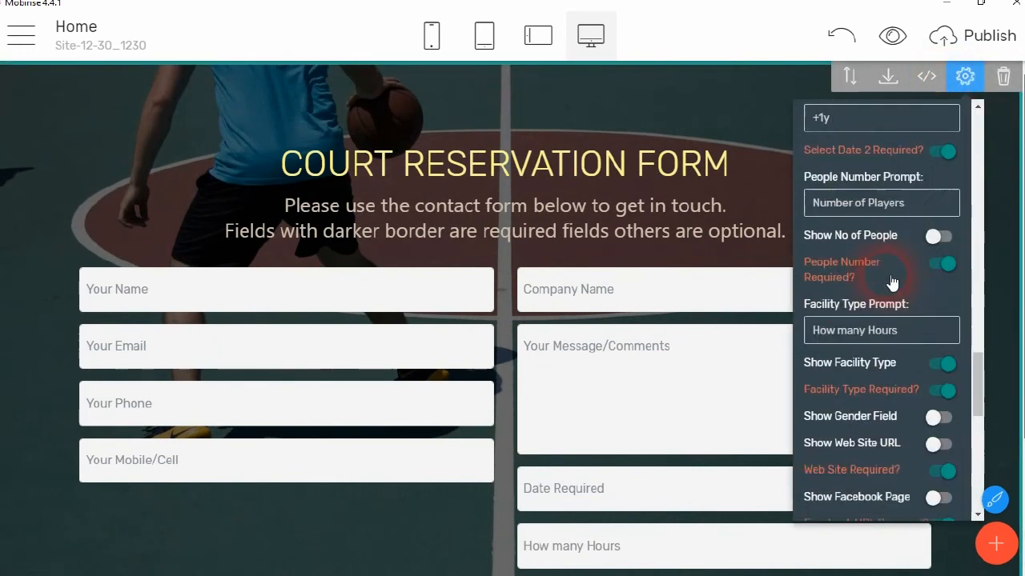
scroll(887, 280, "up", 4)
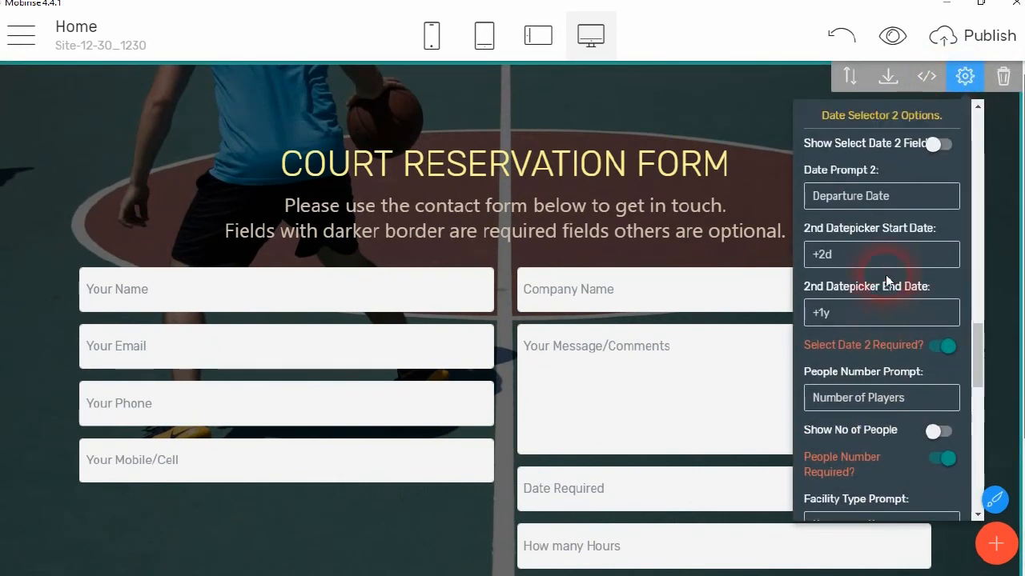
scroll(892, 282, "up", 4)
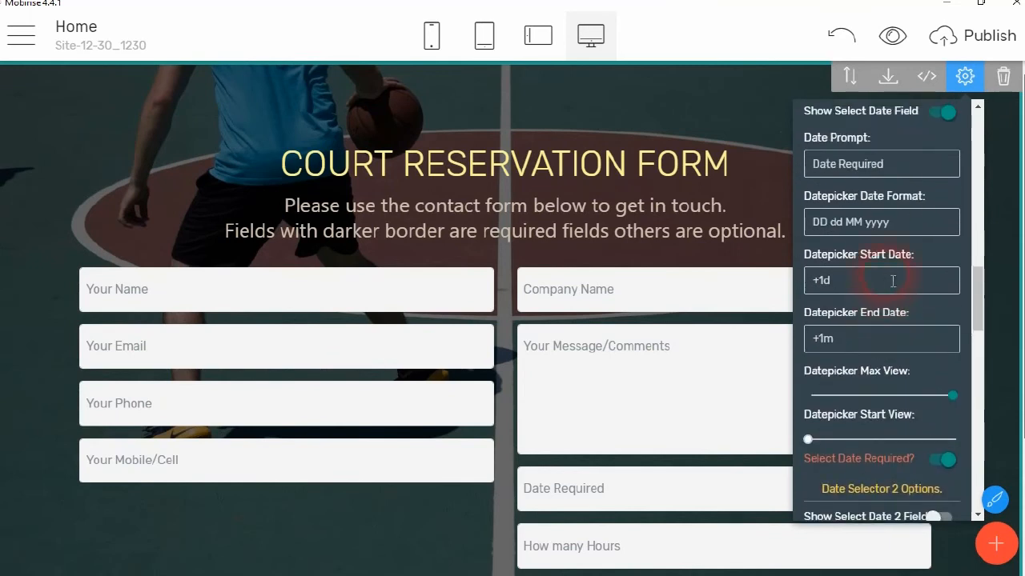
scroll(893, 282, "up", 1)
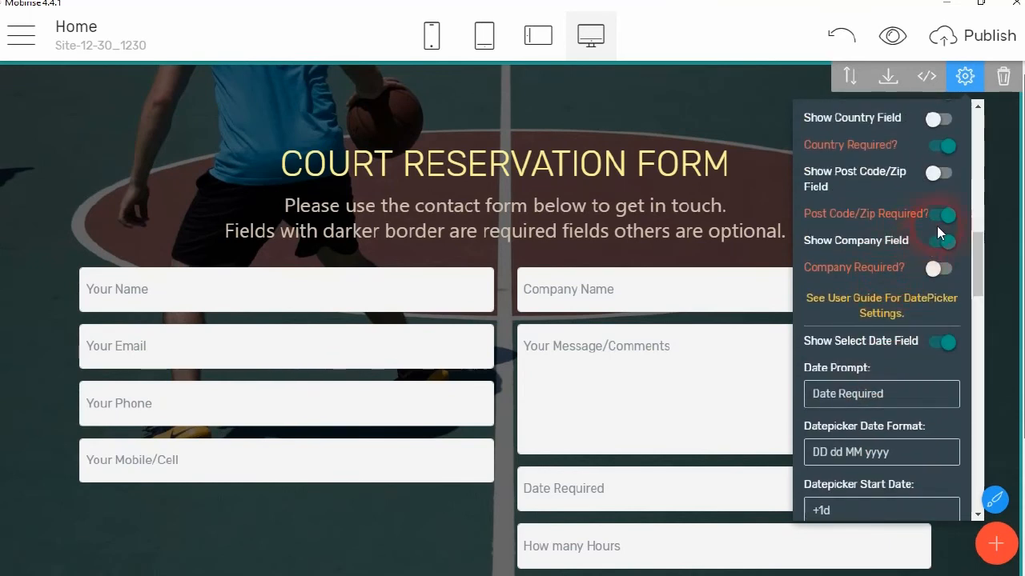
left_click(939, 268)
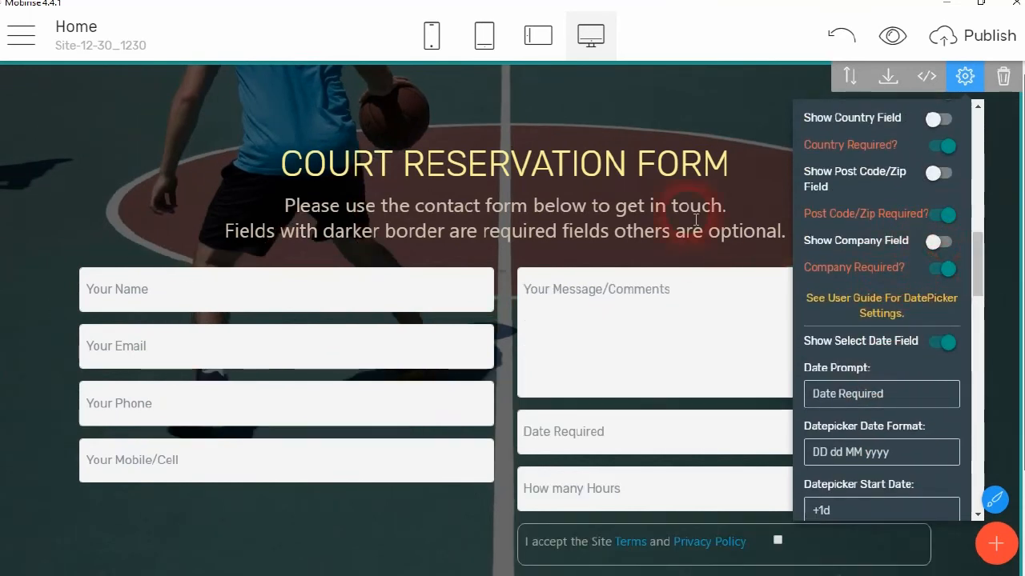
scroll(692, 226, "down", 2)
left_click(738, 488)
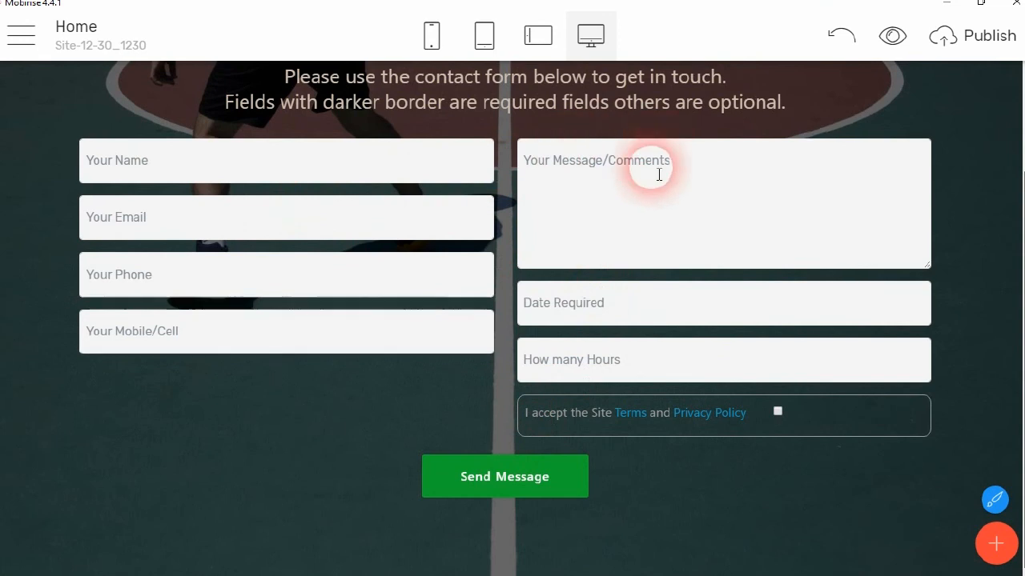
Step: Preview the court reservation form in the browser, dismissing the reCAPTCHA alert, and check the Date Required calendar
scroll(372, 128, "up", 1)
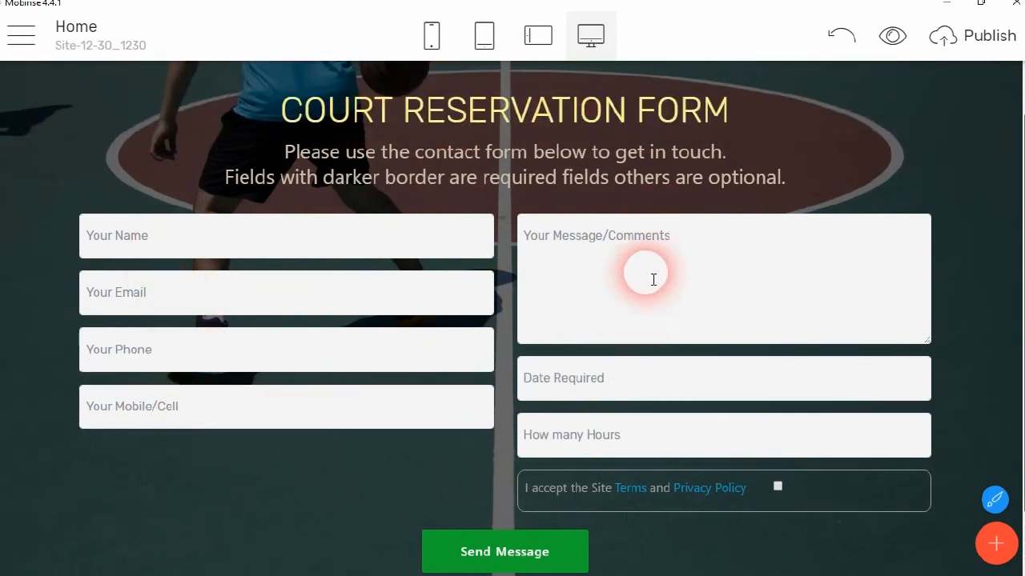
left_click(672, 258)
left_click(618, 376)
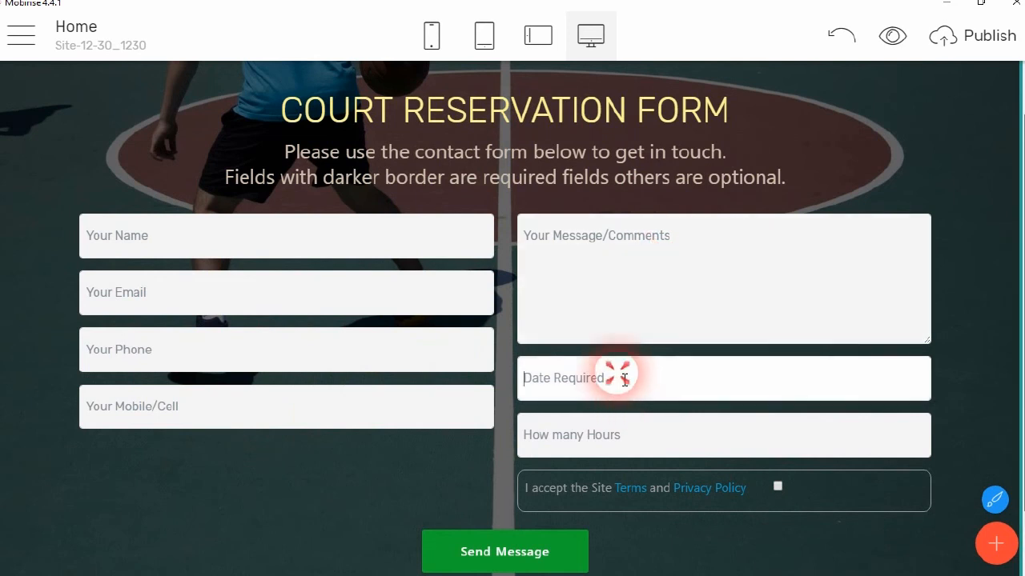
left_click(608, 436)
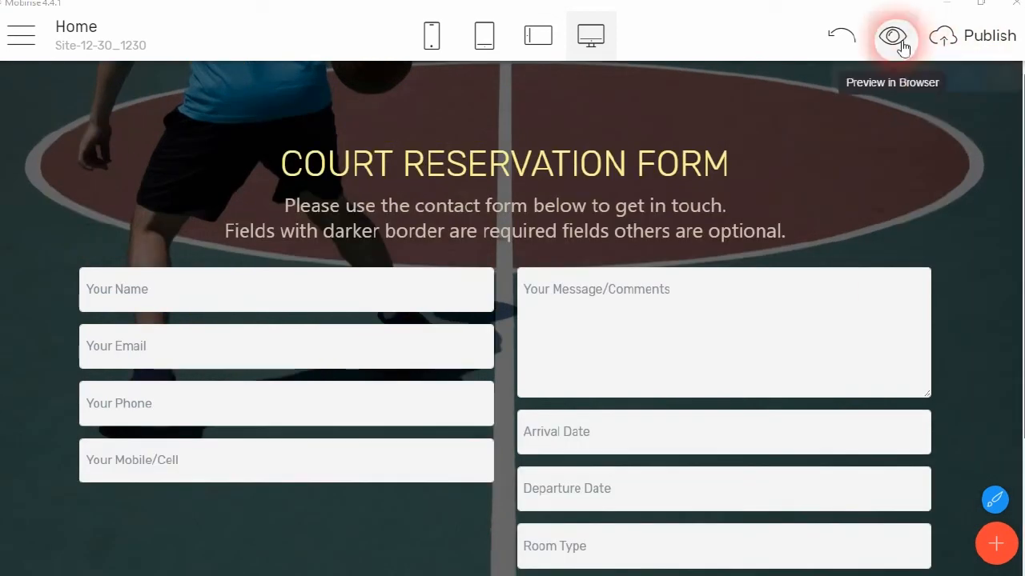
left_click(890, 36)
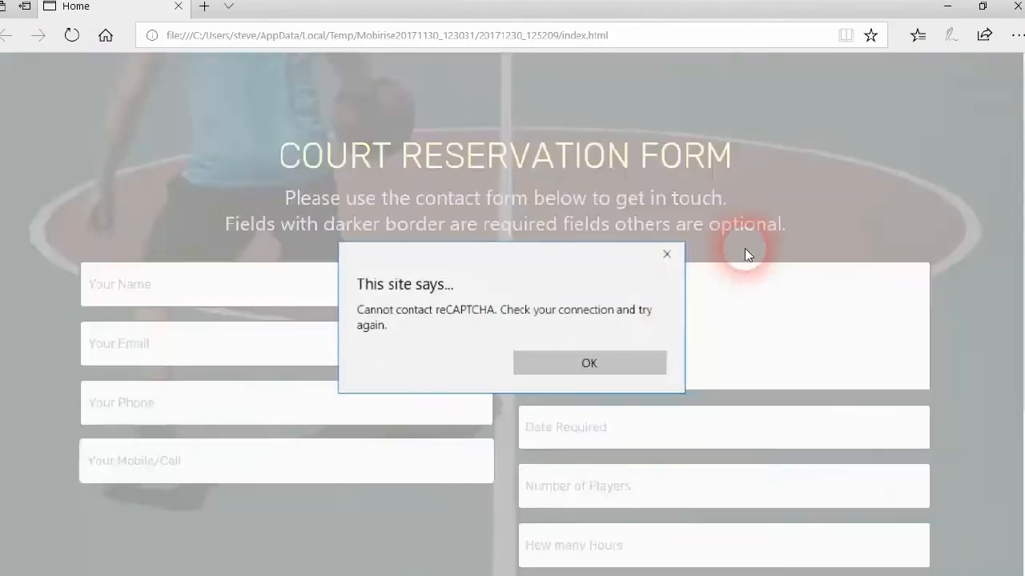
left_click(623, 365)
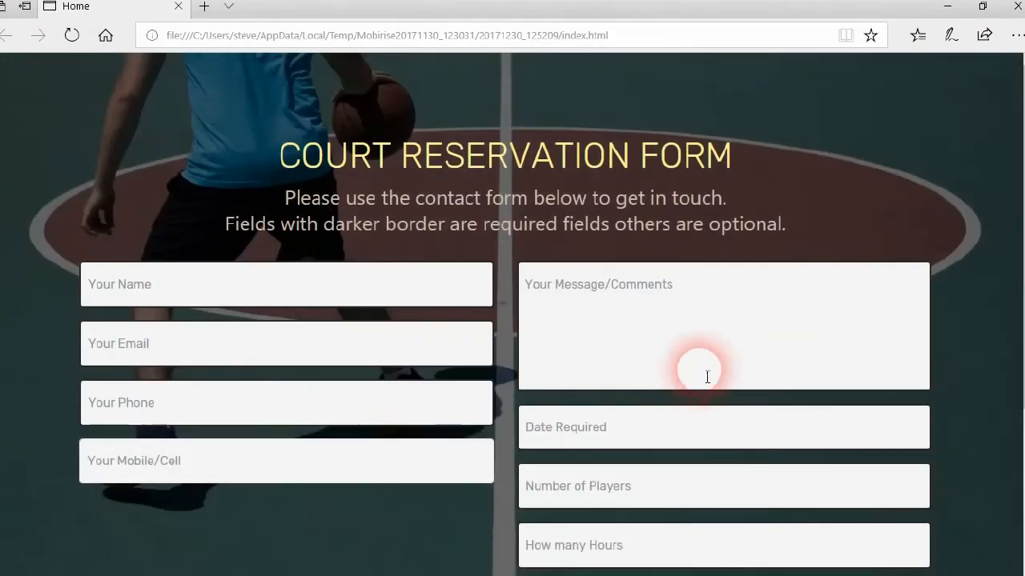
scroll(698, 374, "down", 2)
left_click(671, 271)
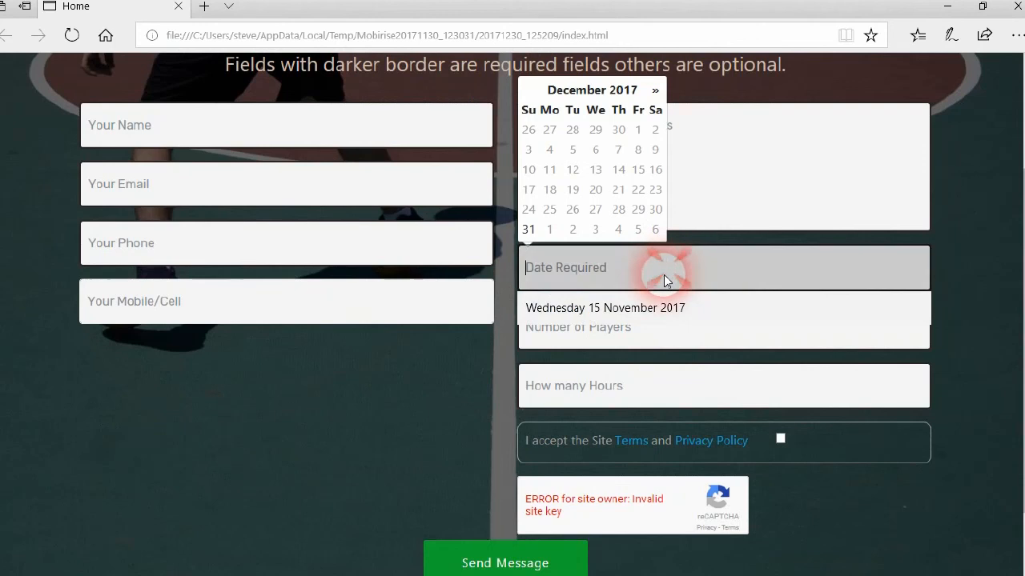
left_click(835, 191)
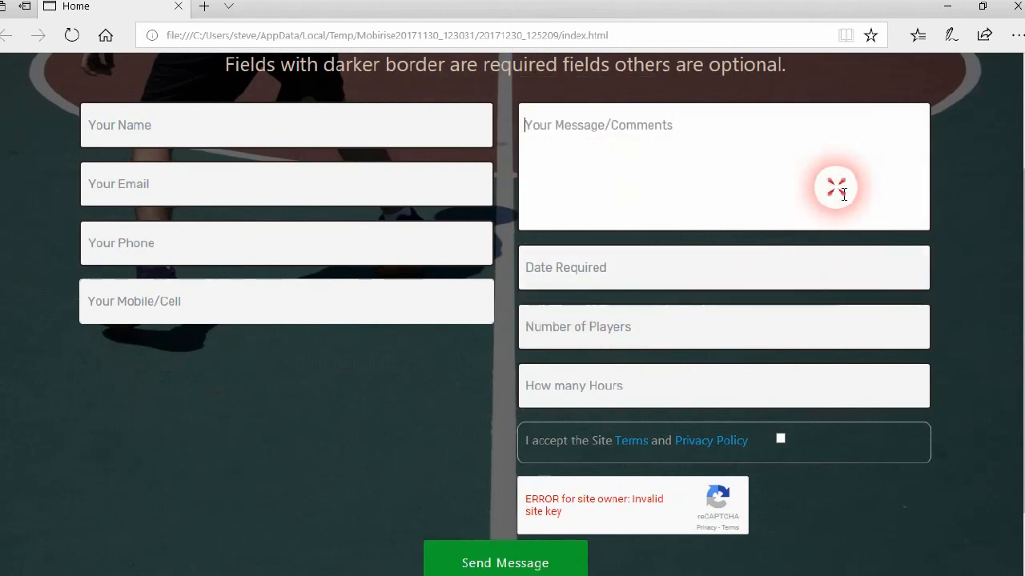
Step: Enter 2 as the Number of Players in the previewed form, replacing the autofilled date
left_click(679, 328)
left_click(682, 332)
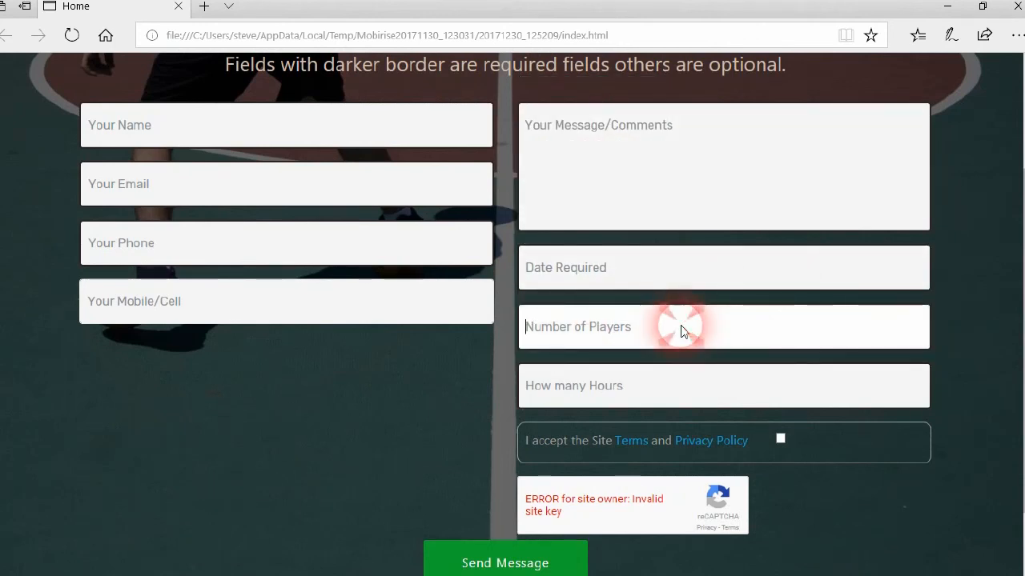
type("2")
left_click(689, 368)
left_click(721, 324)
left_click(728, 328)
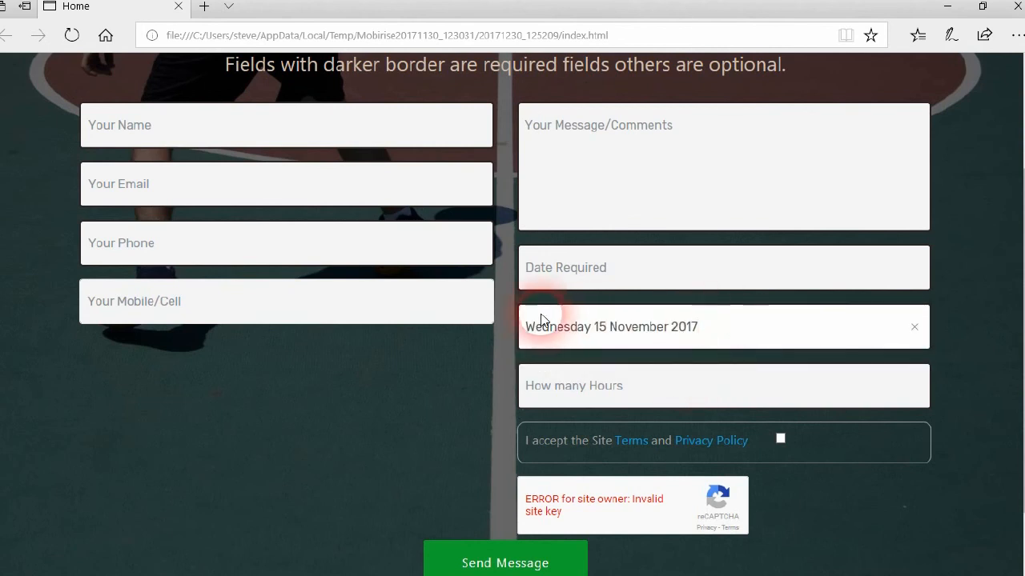
left_click(701, 326)
left_click_drag(700, 326, 525, 335)
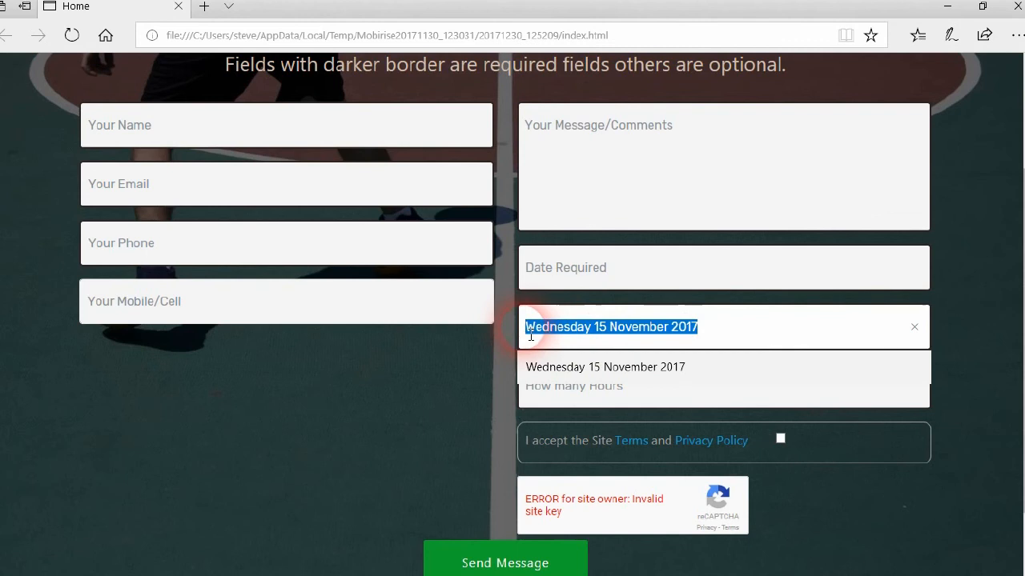
type("2")
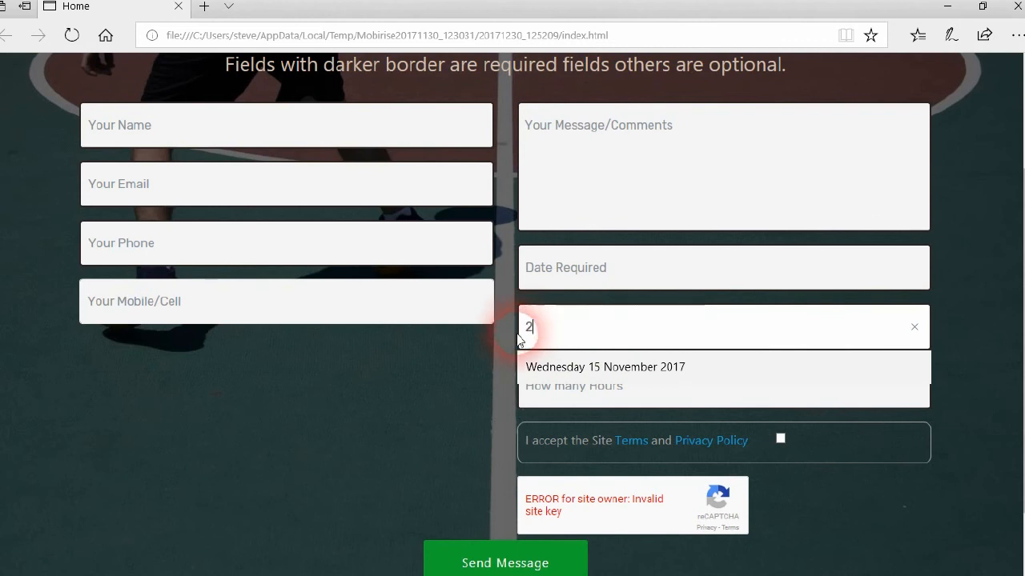
Step: Enter 1 in the How many Hours field of the previewed form
left_click(653, 401)
left_click(531, 389)
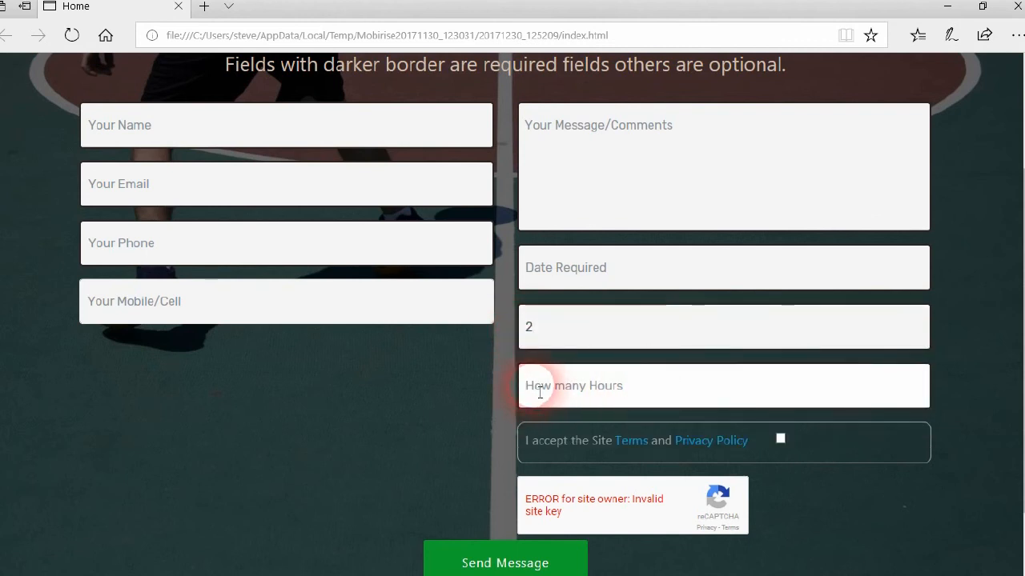
type("1")
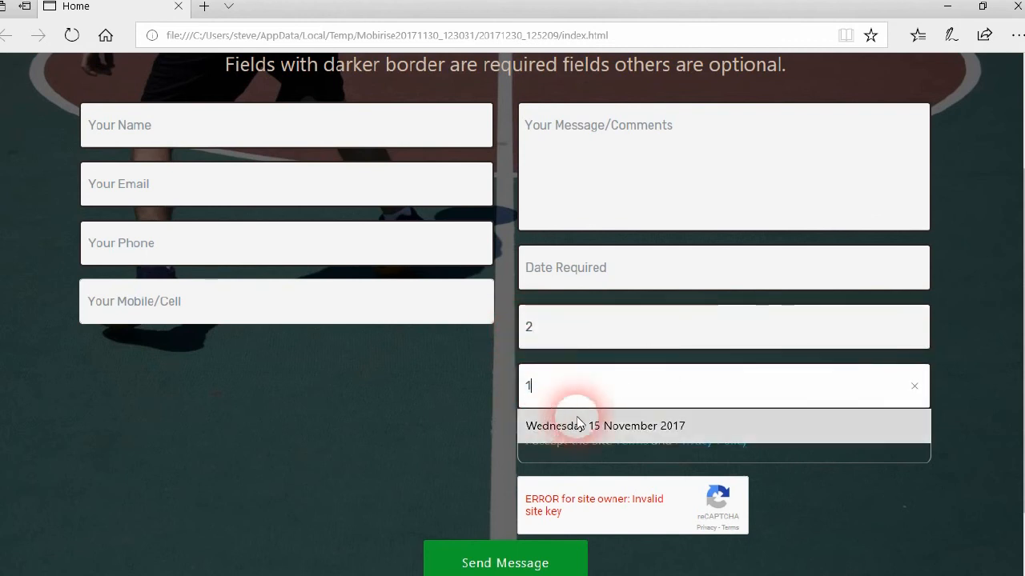
Step: Browse the Date Required calendar to January 2018 and back, and choose Sunday 31 December 2017
left_click(672, 274)
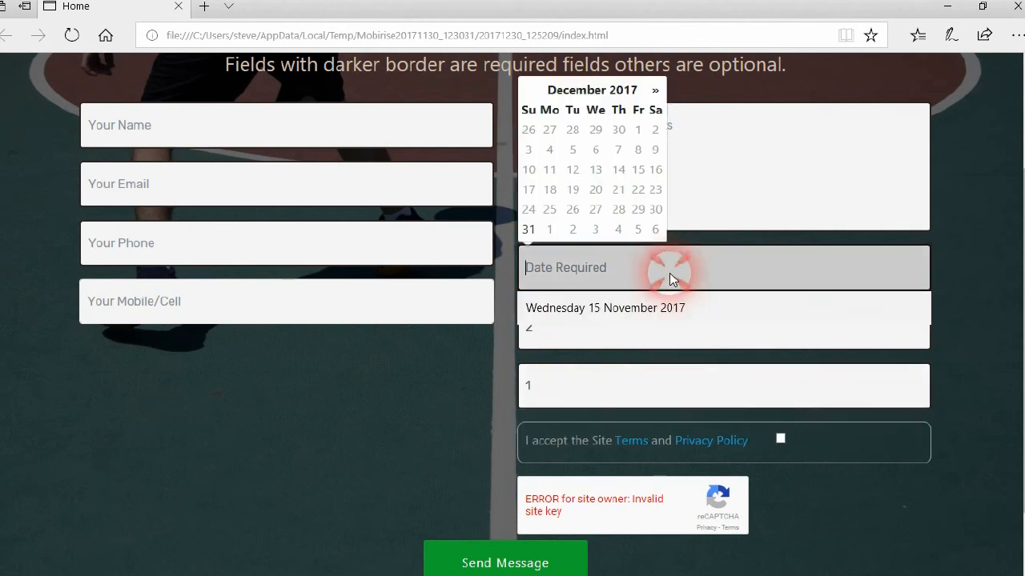
left_click(656, 91)
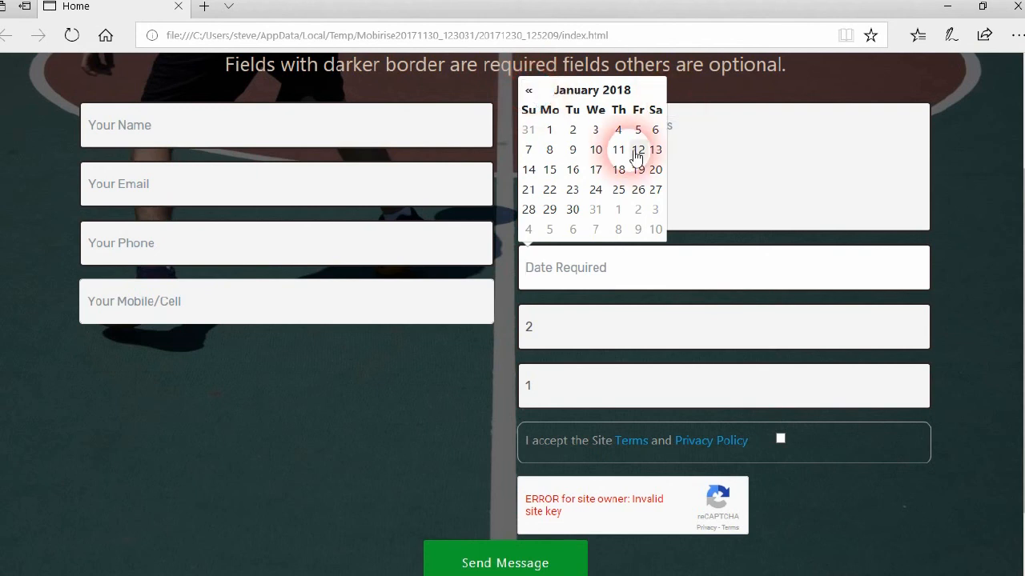
left_click(527, 91)
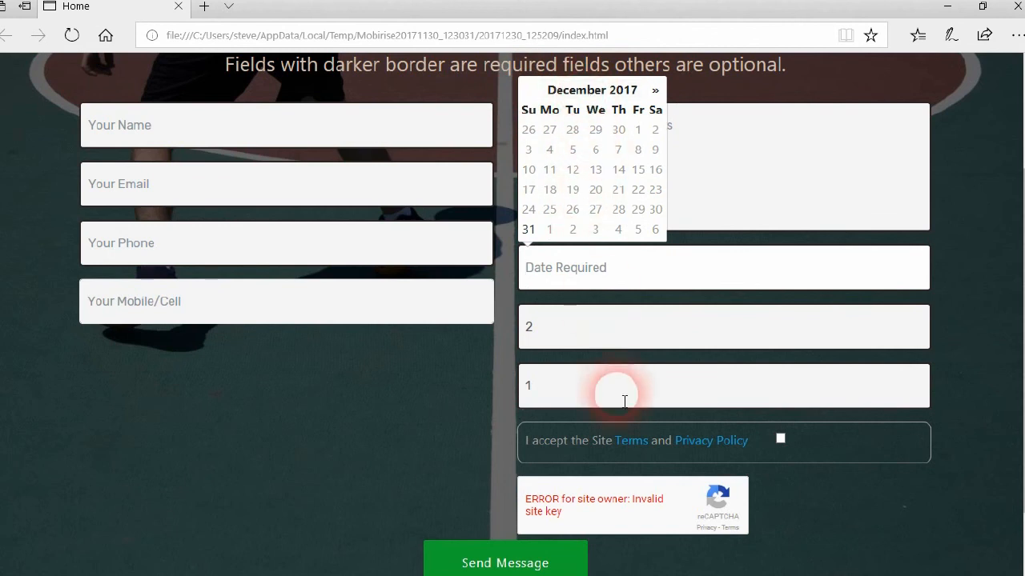
left_click(535, 231)
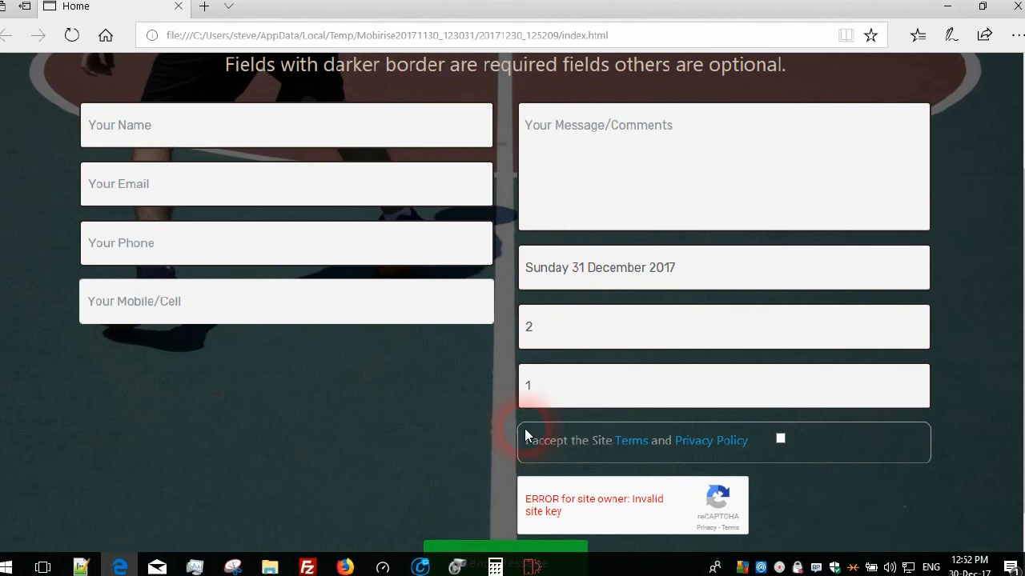
Step: Close the browser preview and remove the court reservation form block from the Home page
scroll(597, 237, "up", 2)
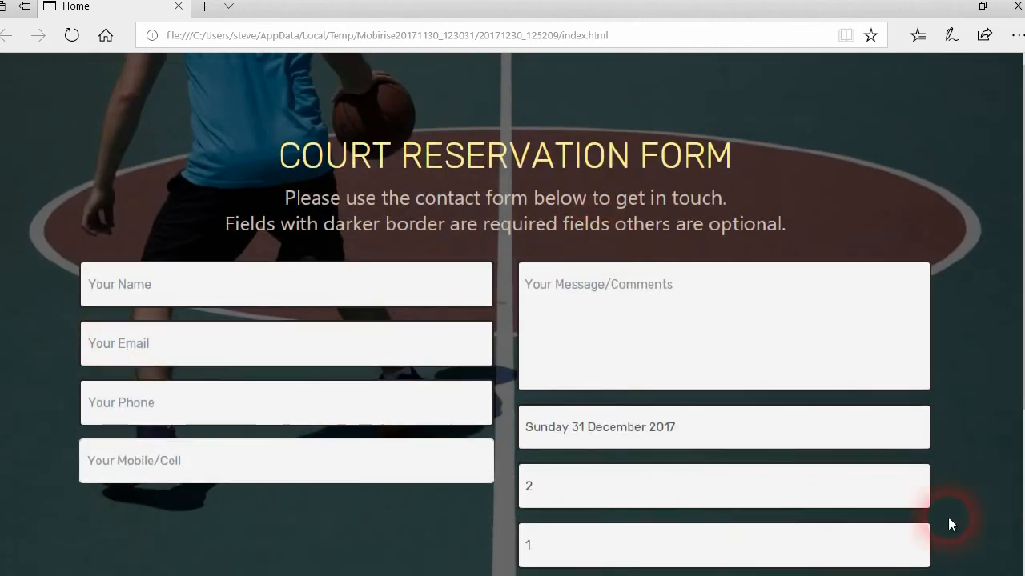
left_click(1014, 6)
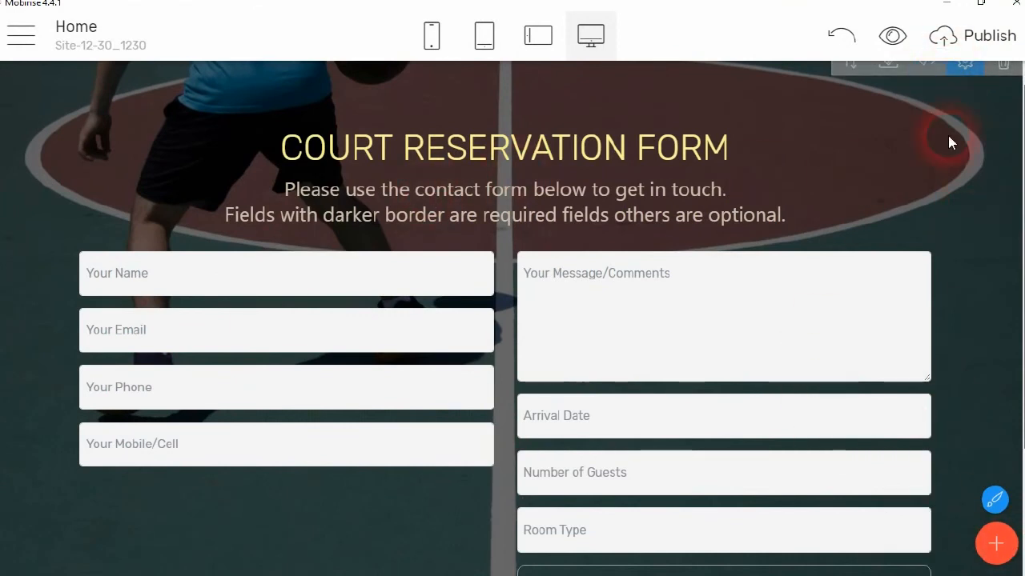
left_click(1001, 67)
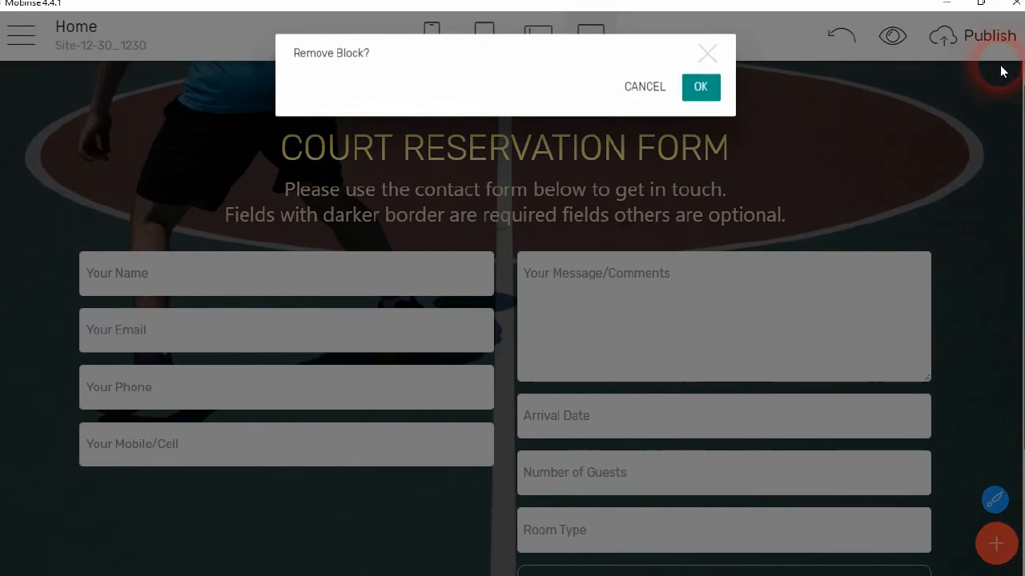
left_click(704, 91)
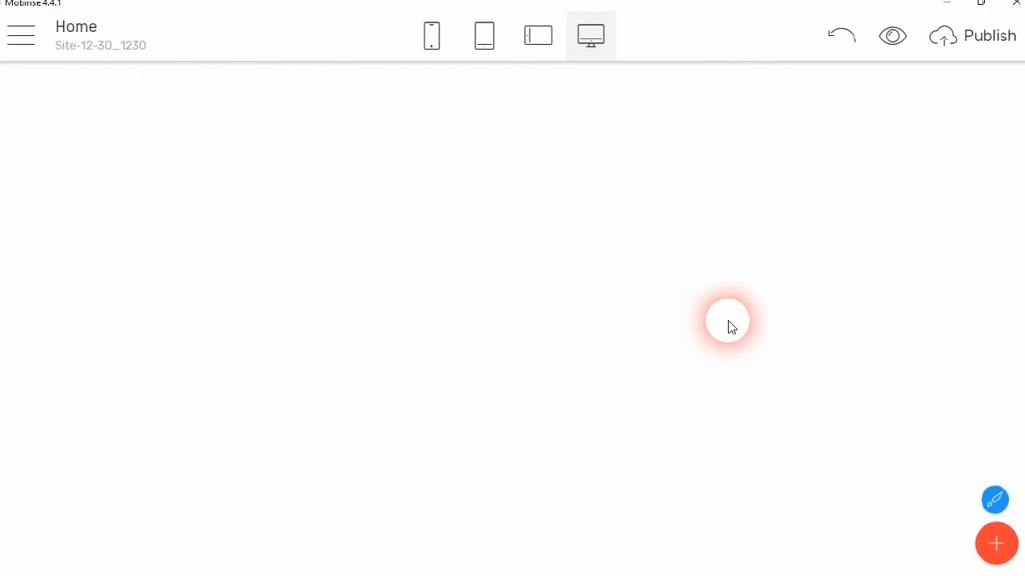
Step: Add the XL Contact Form Advanced PRO with reCaptcha2 block to the empty page and open its CONTACT FORM title for editing
left_click(996, 544)
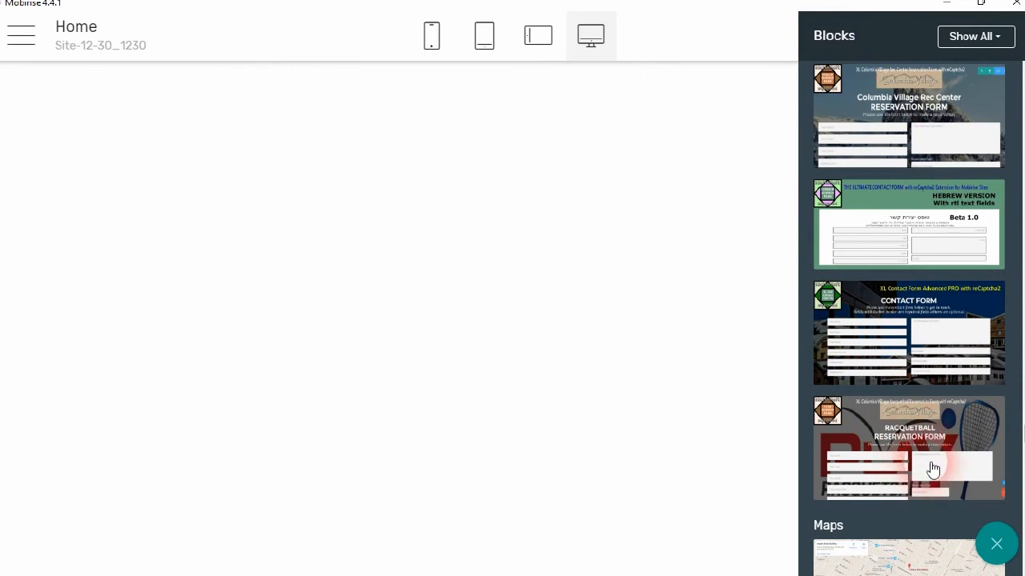
scroll(926, 457, "down", 1)
scroll(934, 457, "up", 2)
left_click_drag(937, 407, 403, 355)
left_click(660, 144)
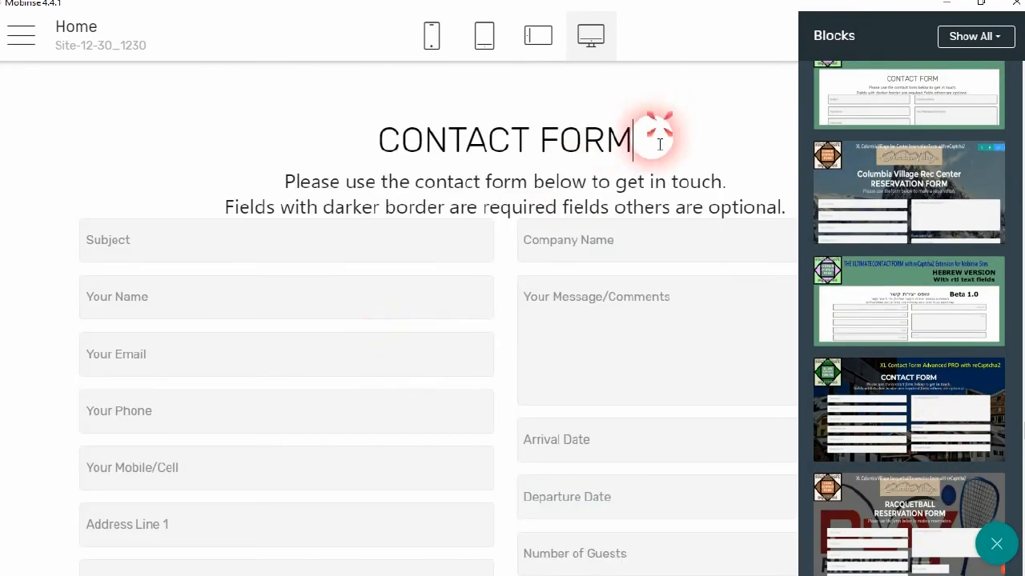
Step: Open the contact form block's parameters and set the first Date Prompt to Date of Birth
scroll(588, 379, "down", 2)
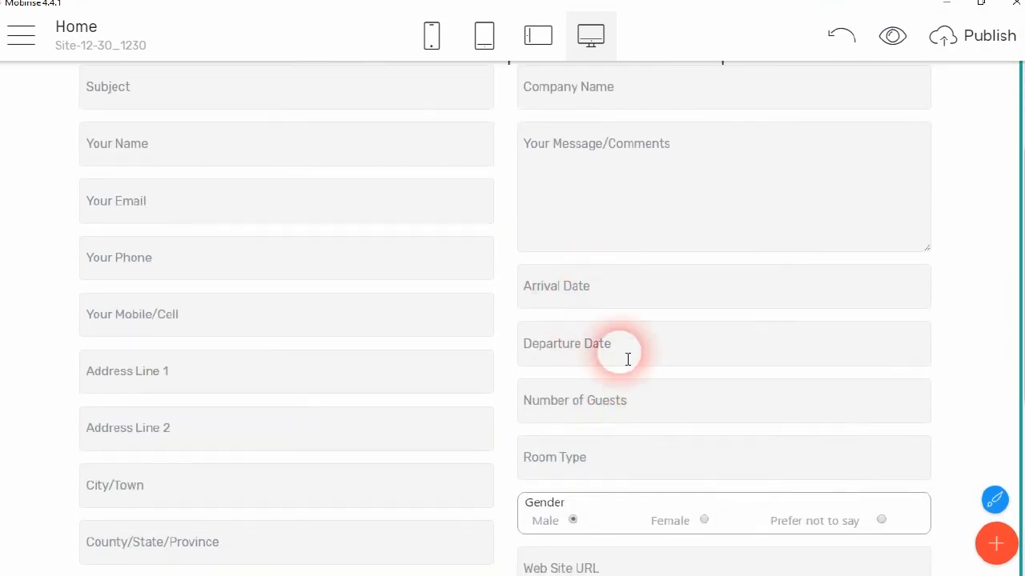
left_click(632, 289)
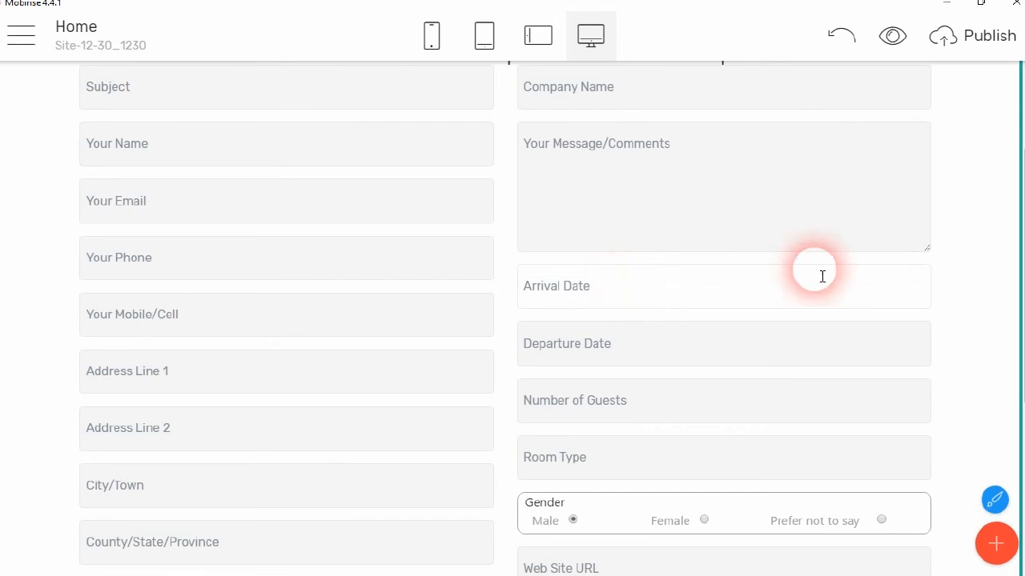
scroll(819, 275, "up", 2)
left_click(972, 86)
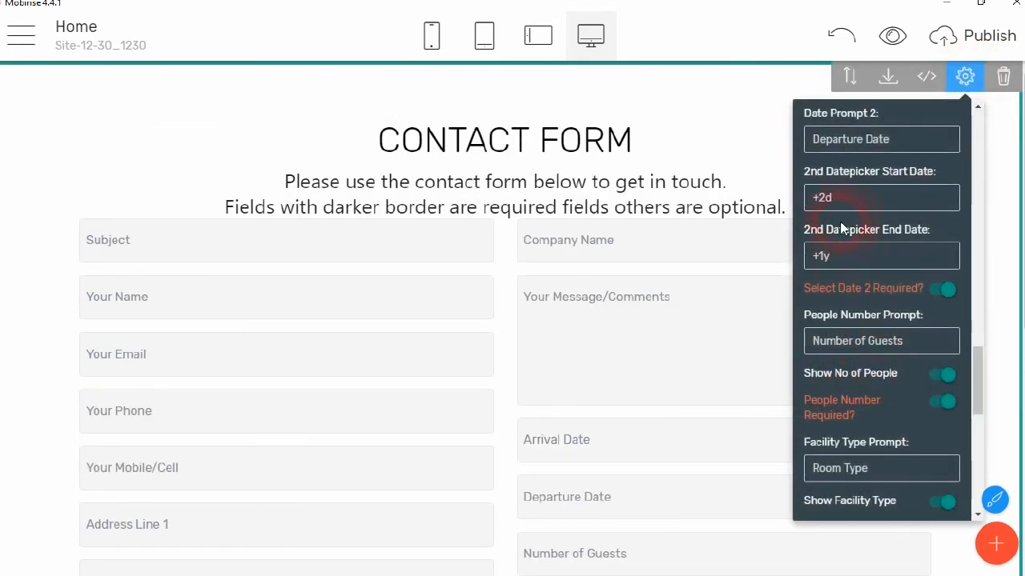
scroll(840, 221, "up", 5)
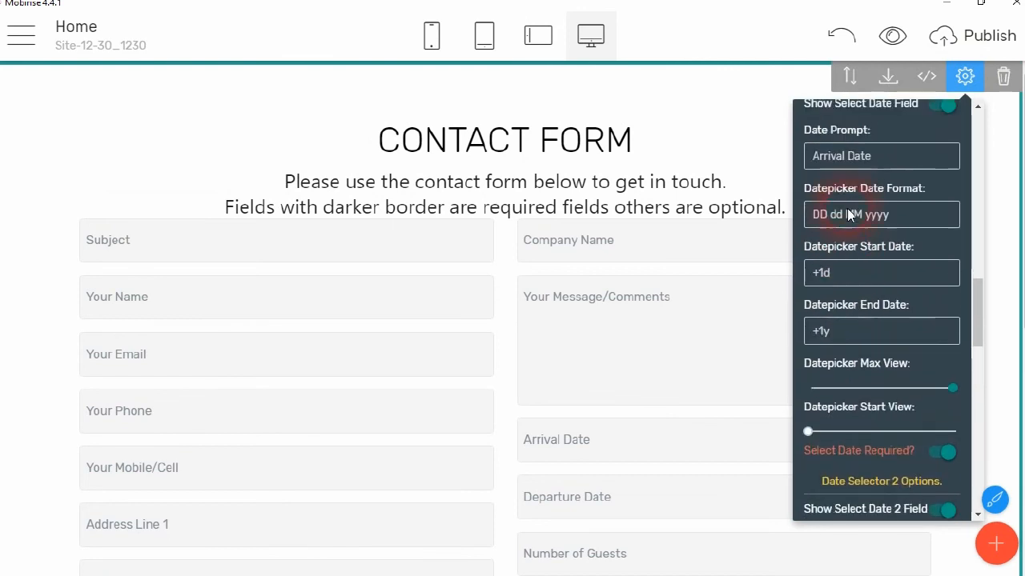
scroll(849, 214, "up", 1)
left_click_drag(890, 276, 776, 290)
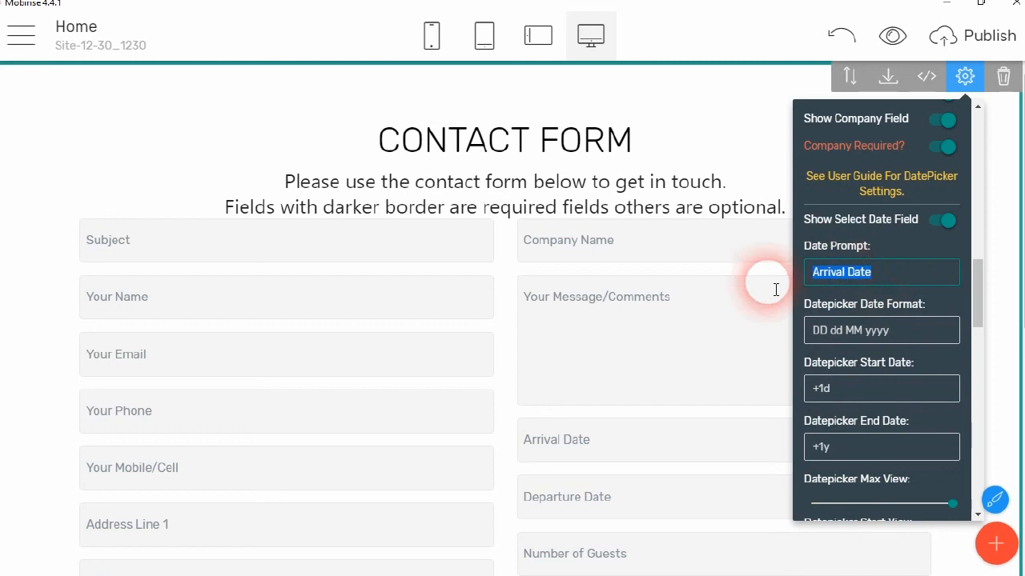
type("Date of Birth")
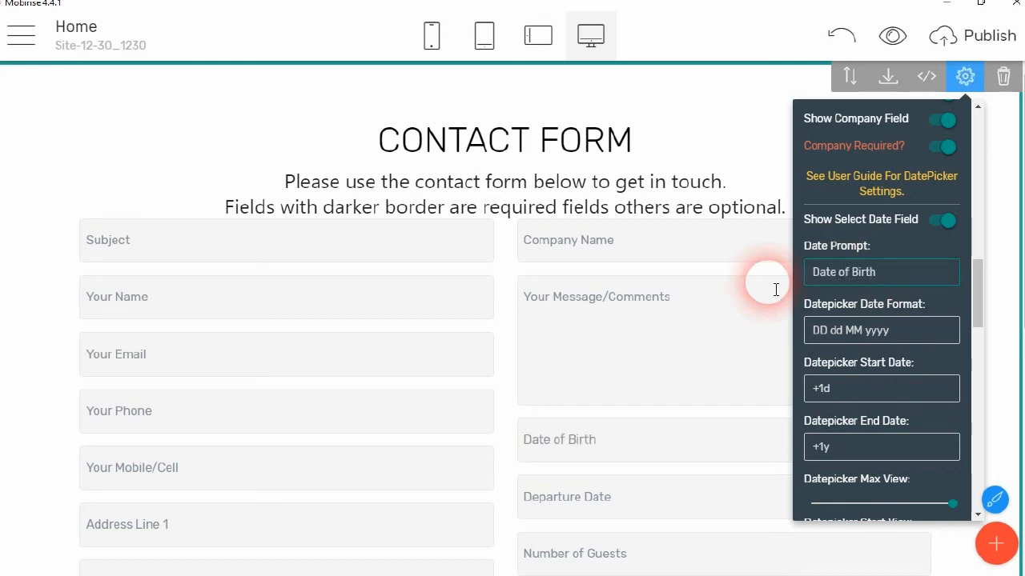
left_click(908, 255)
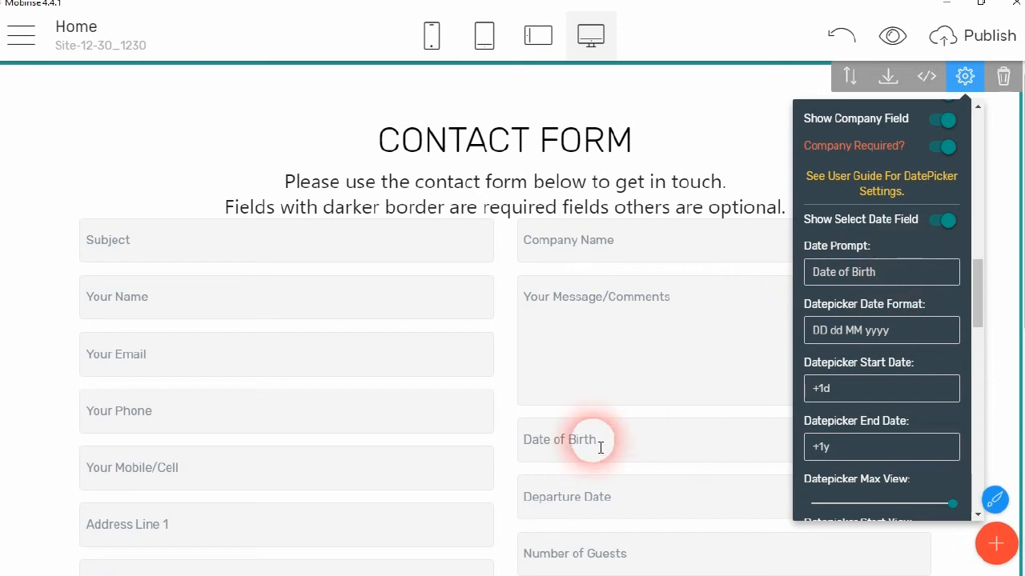
Step: Set the first datepicker's start date to -100y and end date to -18y, and hide the second date field
left_click(906, 387)
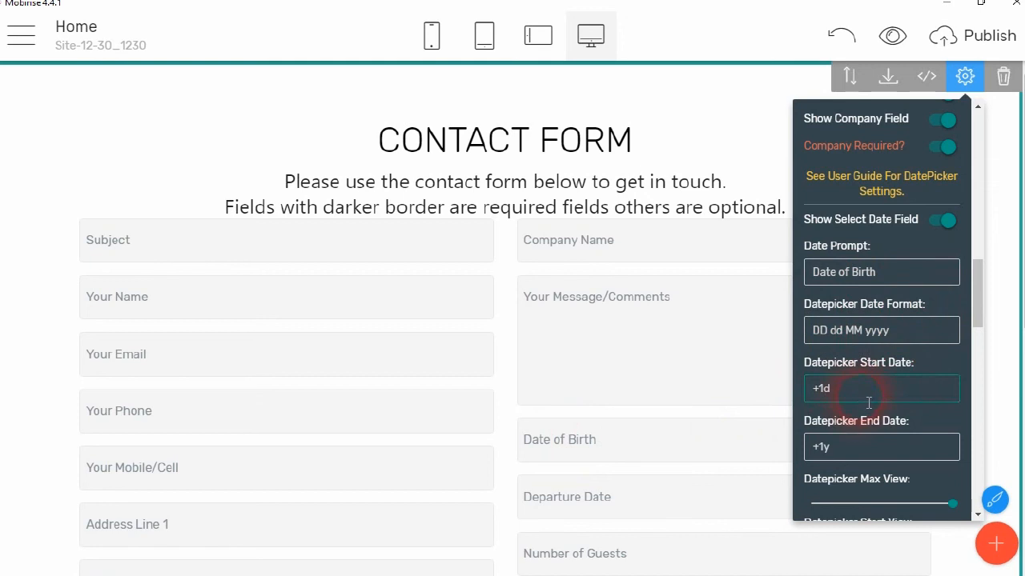
double_click(837, 394)
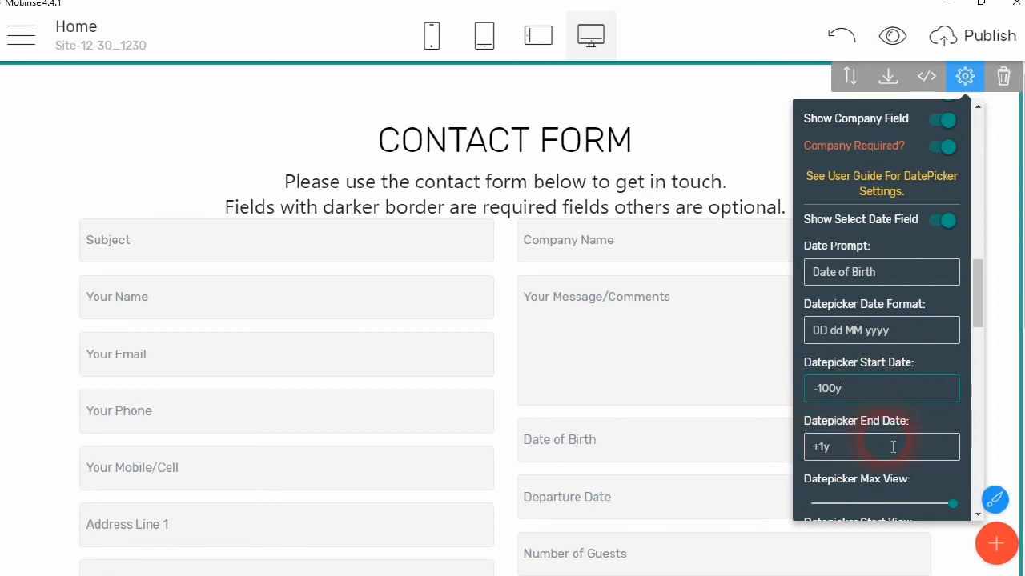
scroll(917, 430, "down", 2)
left_click(838, 377)
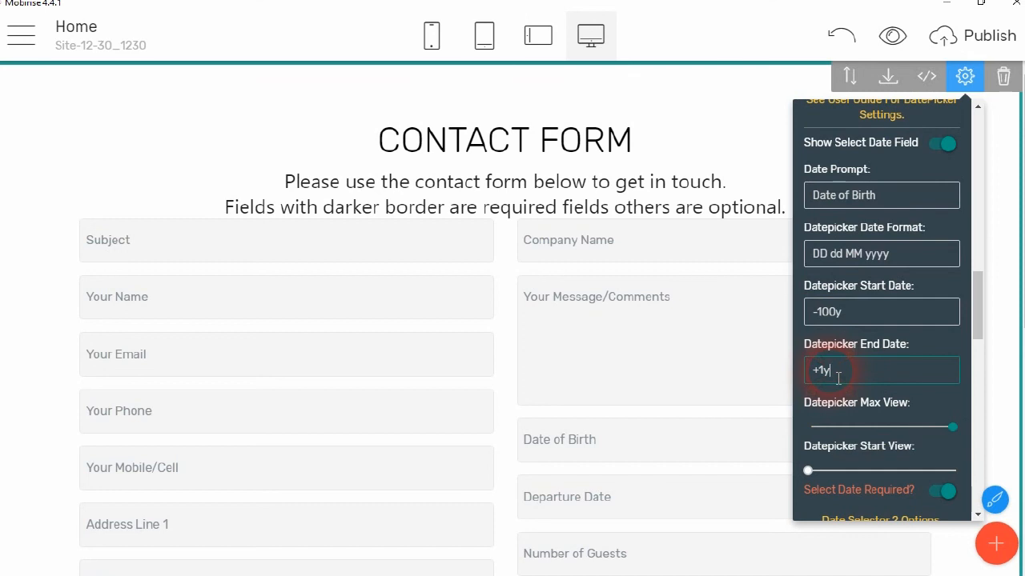
left_click_drag(857, 373, 793, 374)
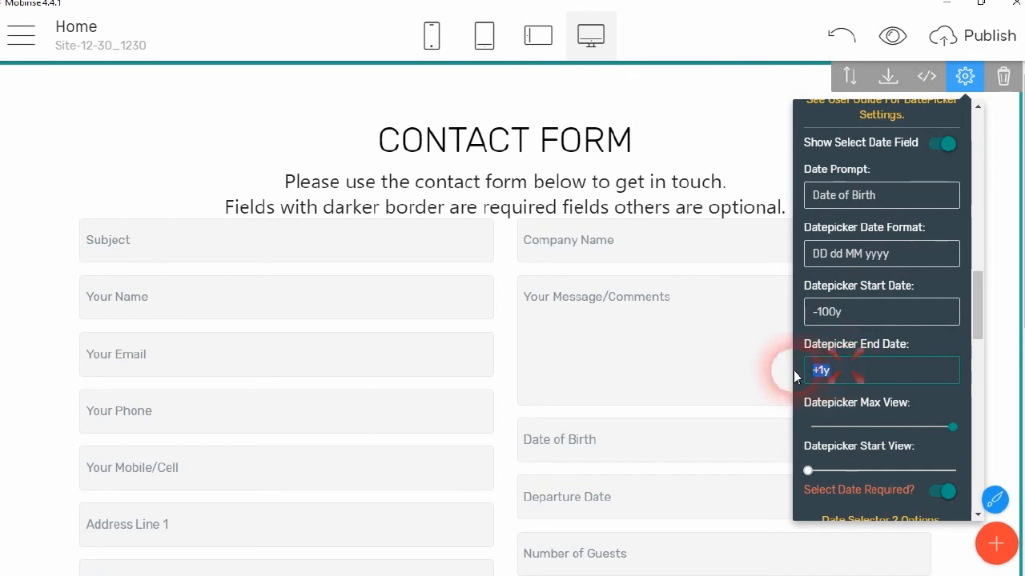
type("-18y")
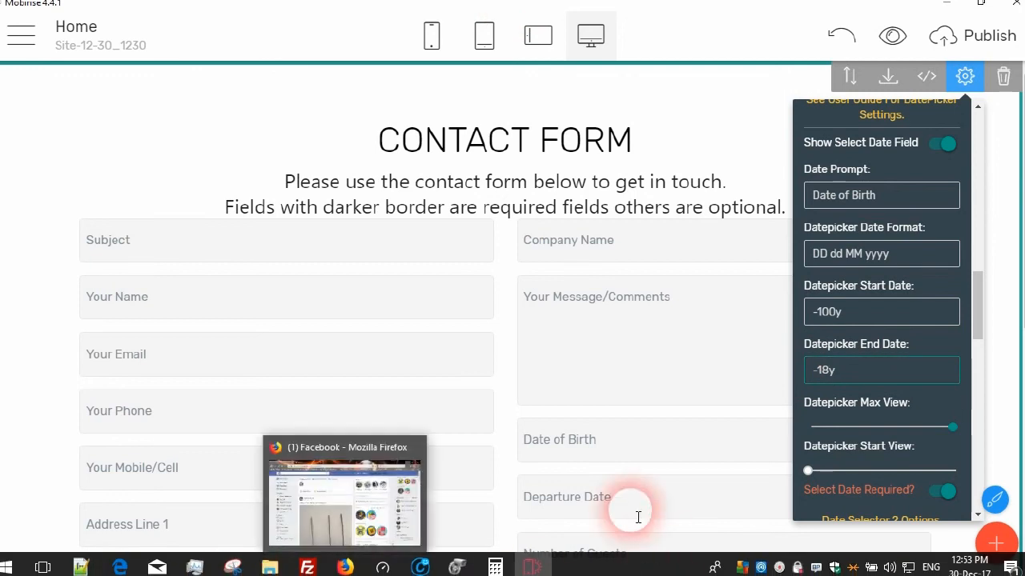
left_click(895, 355)
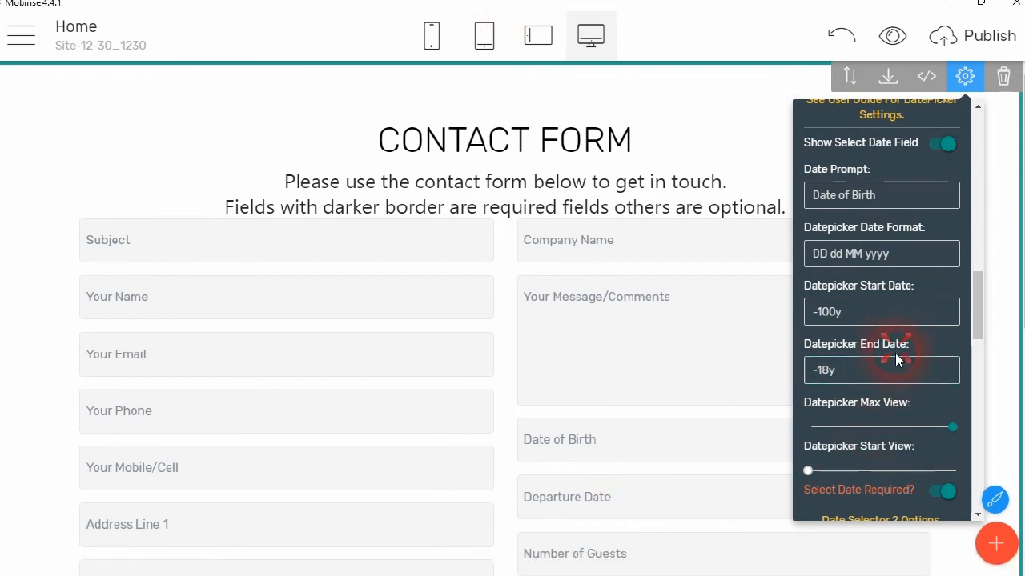
scroll(905, 421, "down", 2)
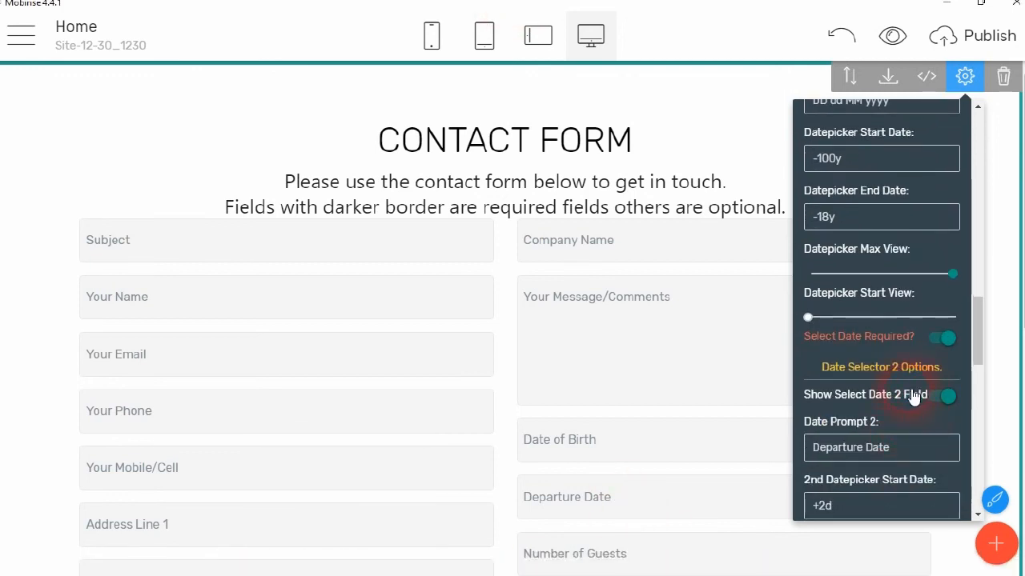
left_click(938, 396)
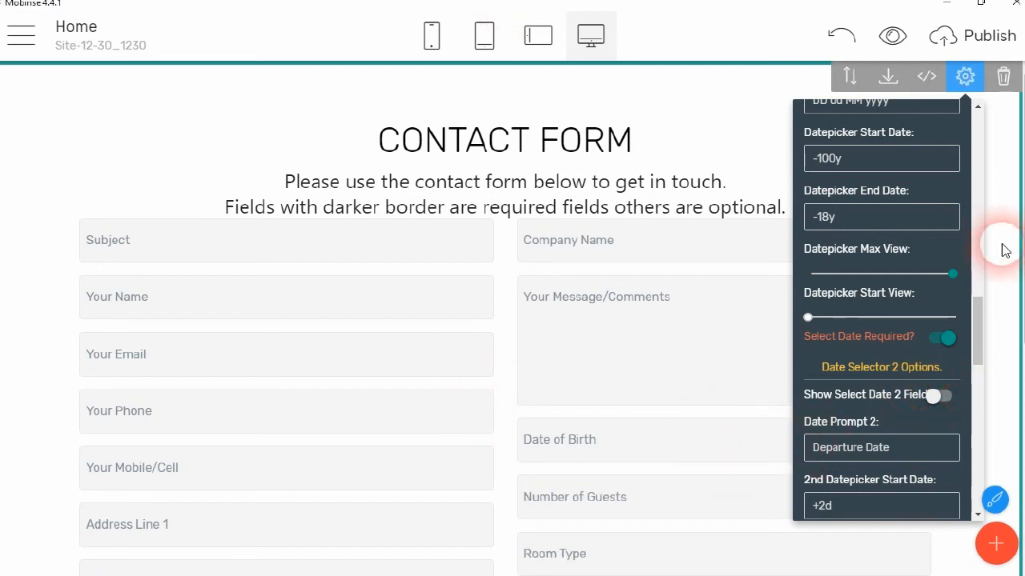
Step: Hide the Subject, Mobile/Cell, Address Line 1 and Address Line 2 fields of the contact form
scroll(929, 228, "up", 12)
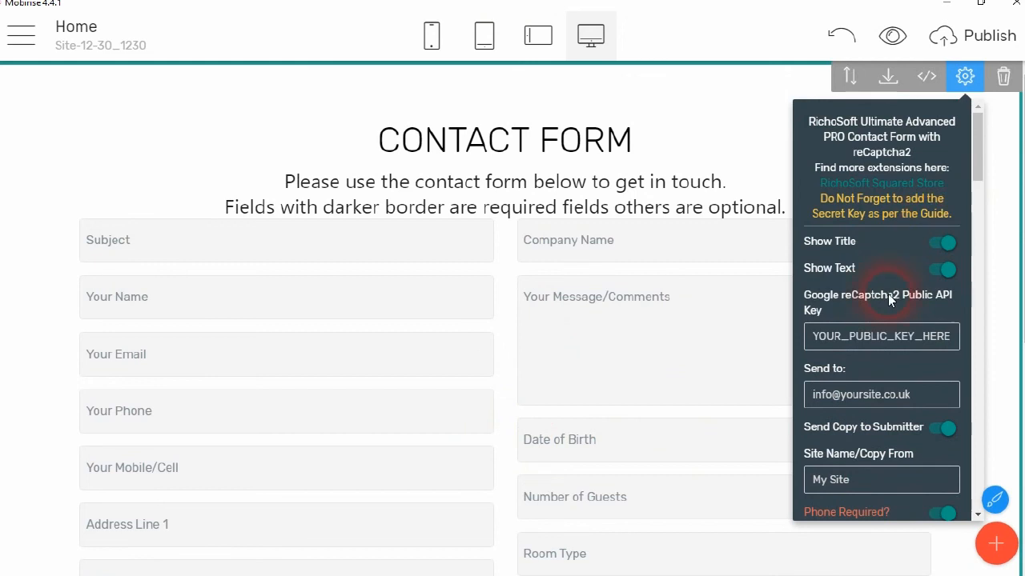
scroll(894, 424, "down", 3)
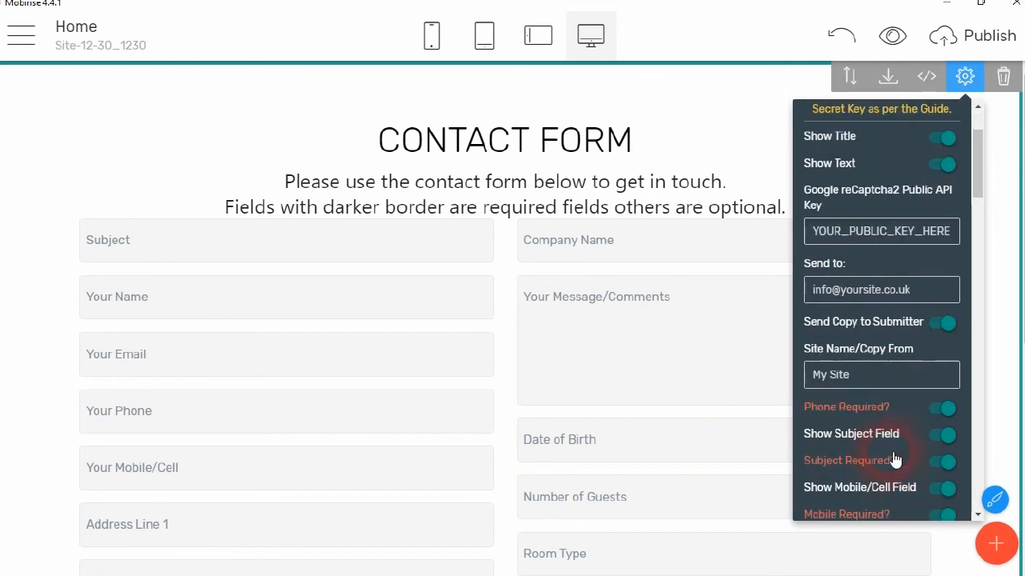
scroll(908, 375, "down", 2)
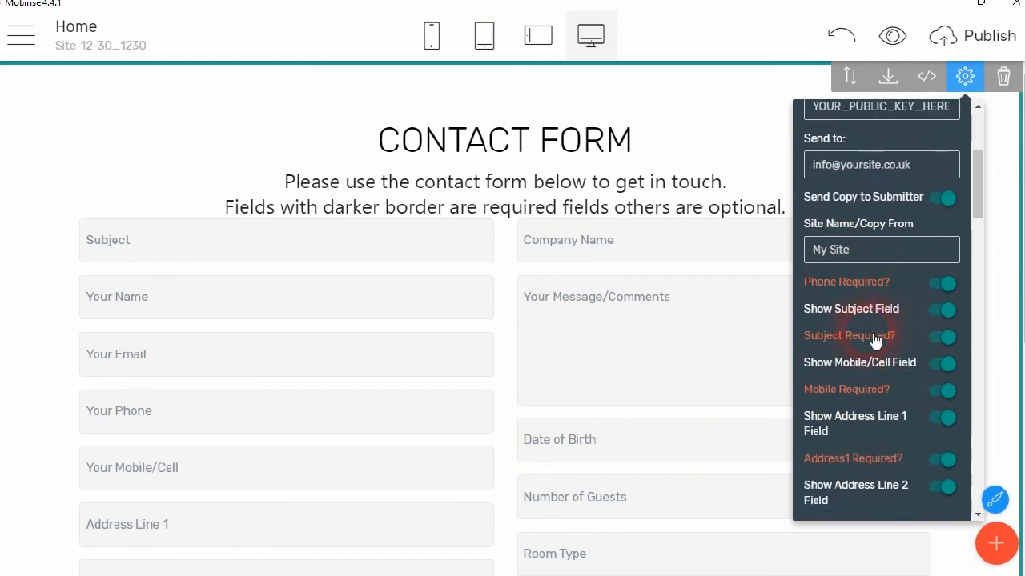
left_click(945, 284)
left_click(945, 314)
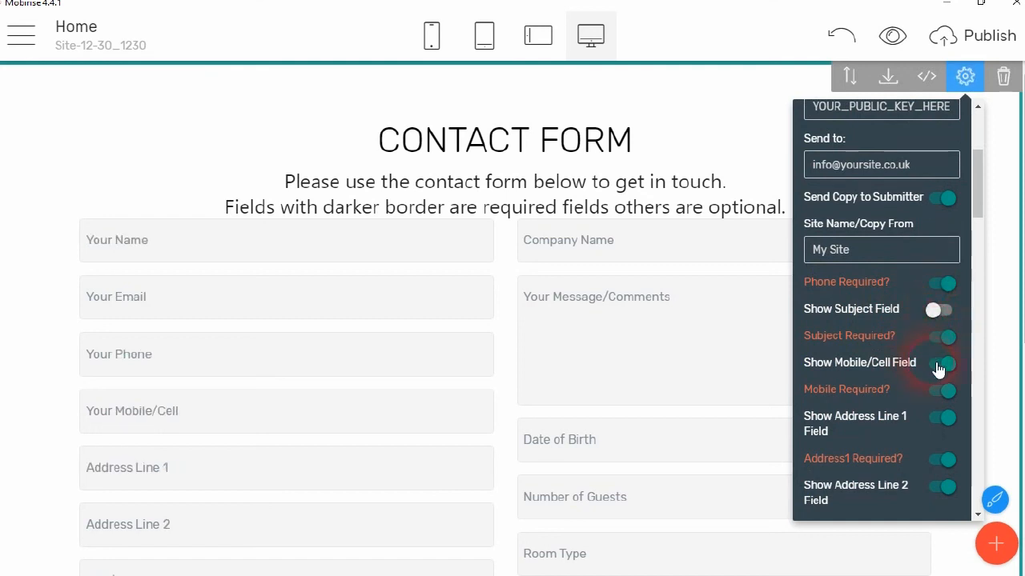
left_click(933, 423)
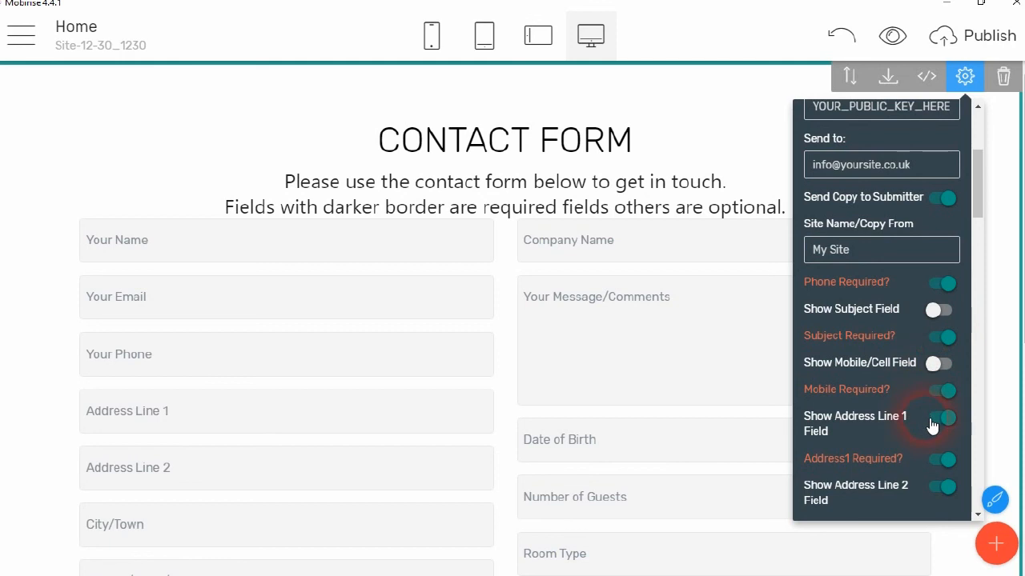
left_click(944, 494)
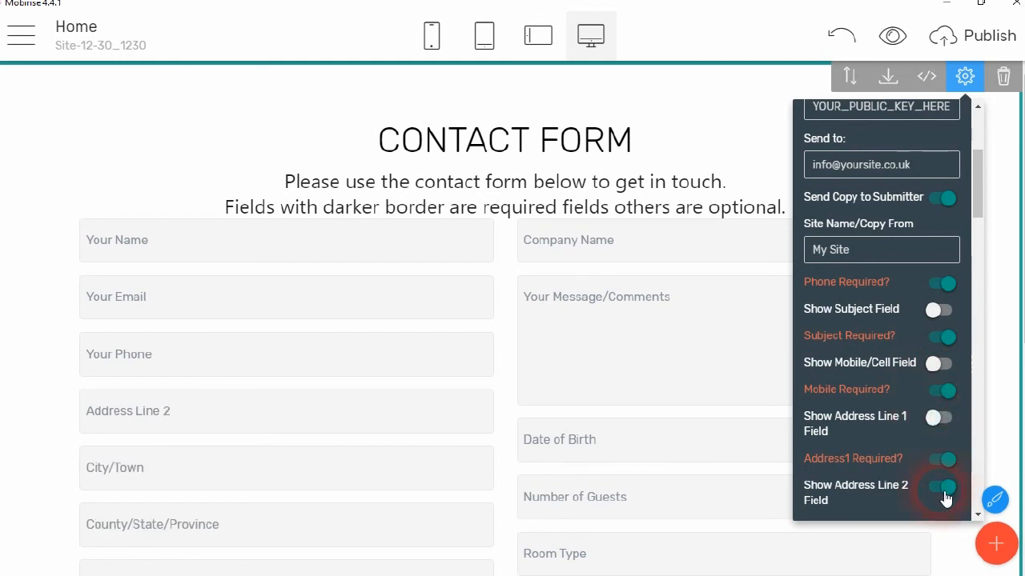
Step: Hide the City/Town, County/State/Province, Country, Post Code/Zip and Company fields of the contact form
scroll(936, 400, "down", 4)
left_click(935, 216)
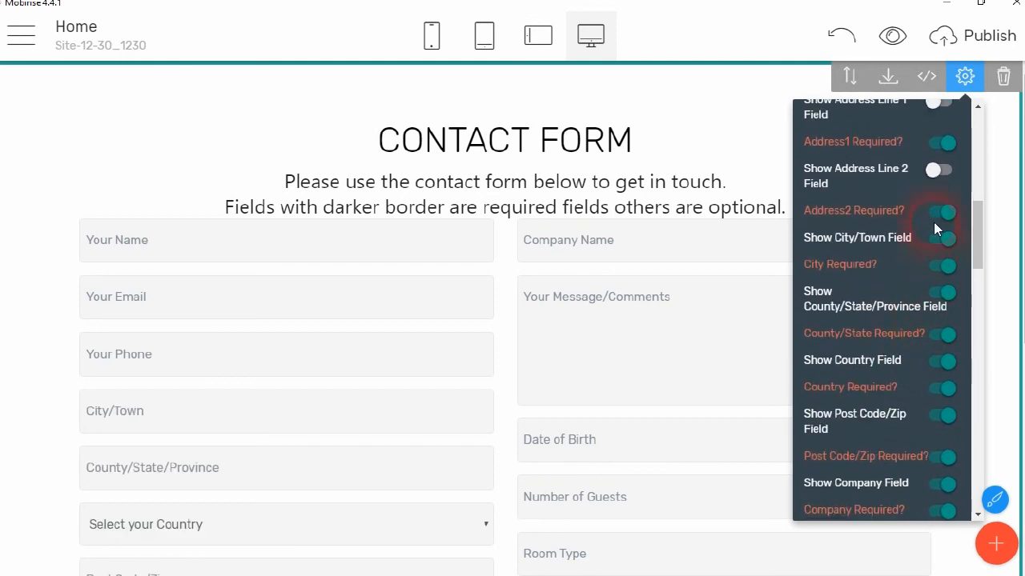
left_click(940, 237)
left_click(938, 297)
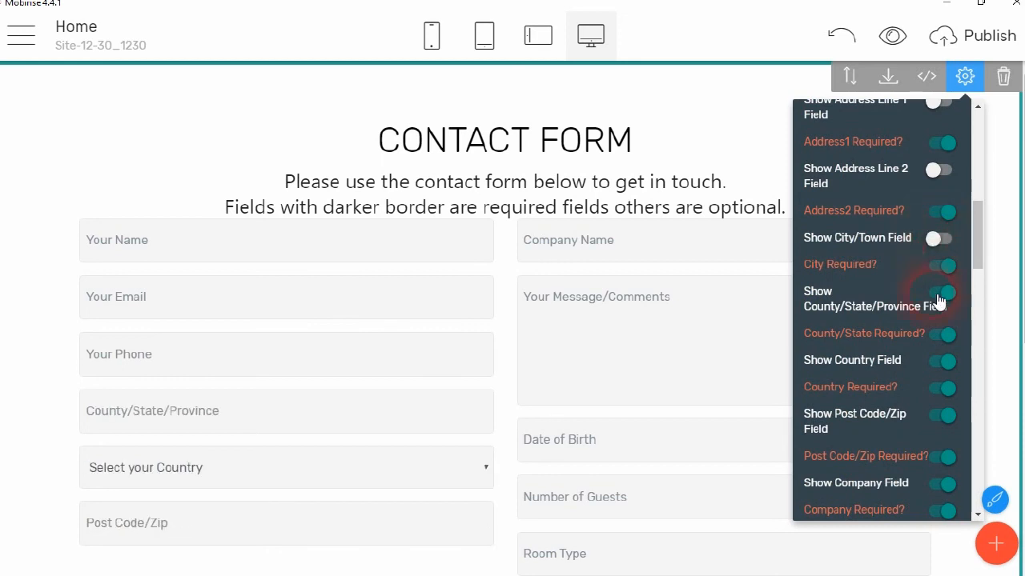
left_click(942, 359)
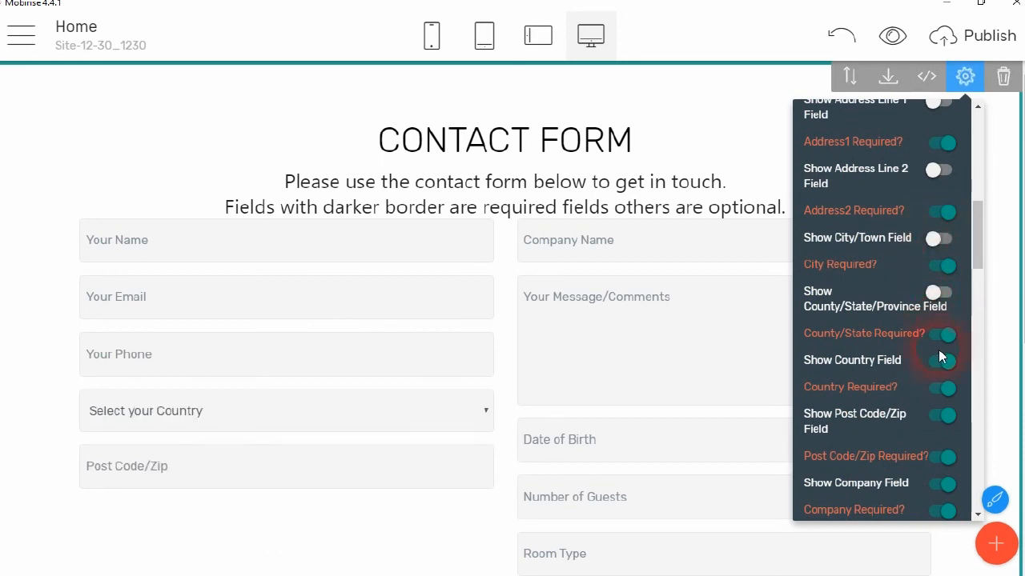
left_click(943, 418)
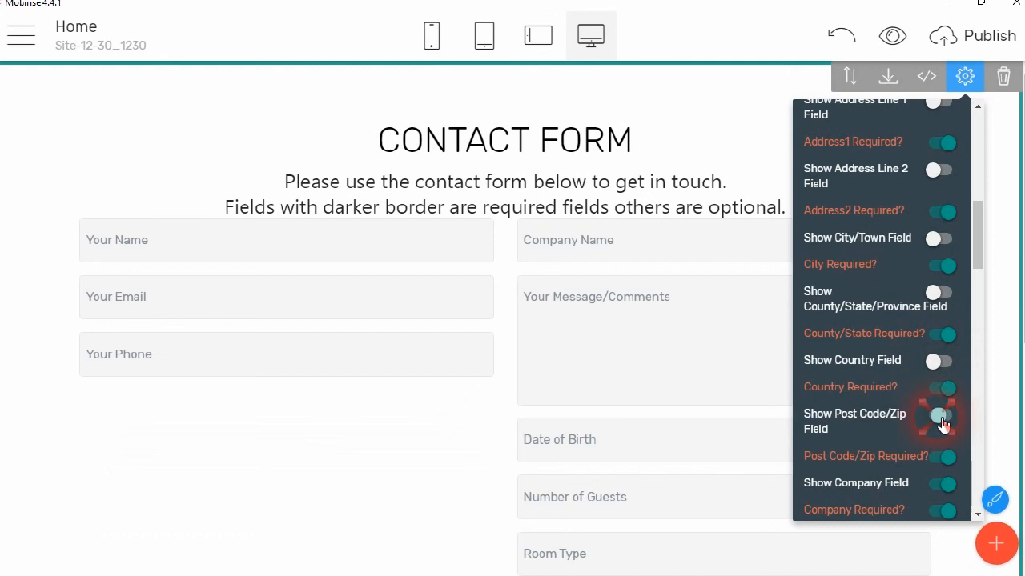
scroll(935, 437, "down", 1)
left_click(935, 438)
scroll(936, 400, "down", 2)
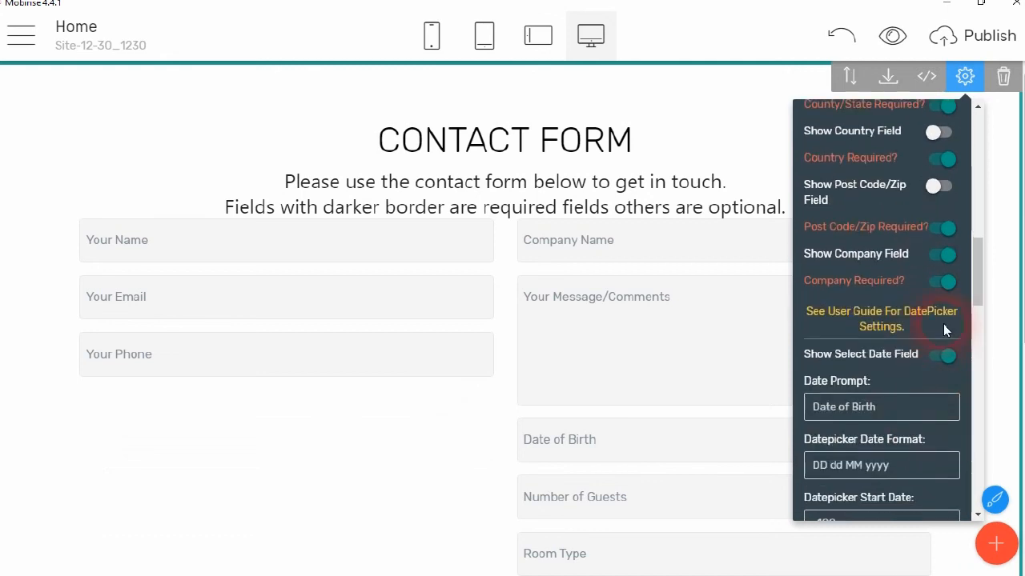
left_click(941, 257)
Step: Set the form's People Number Prompt to Profession
scroll(928, 361, "down", 1)
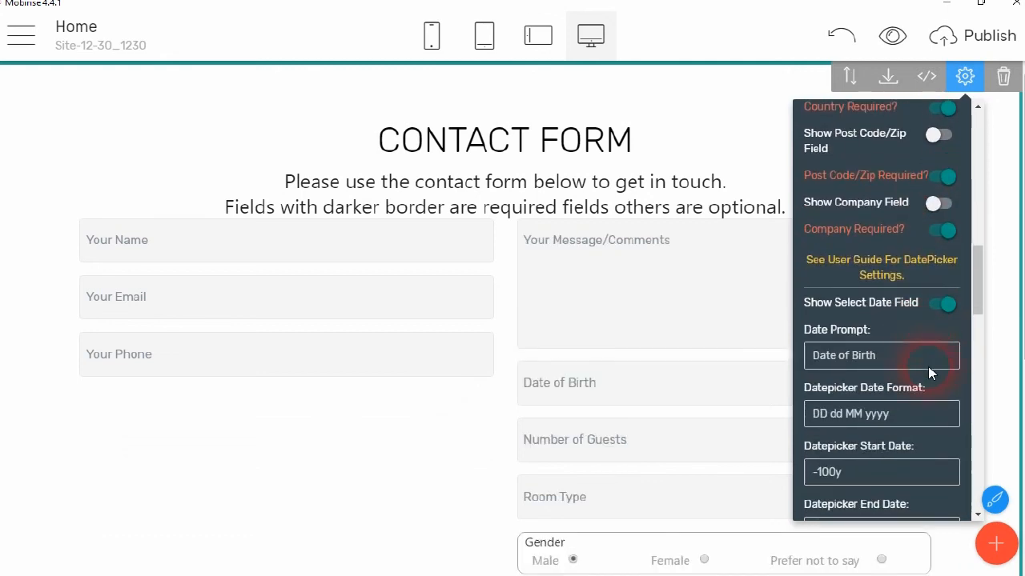
scroll(714, 355, "down", 1)
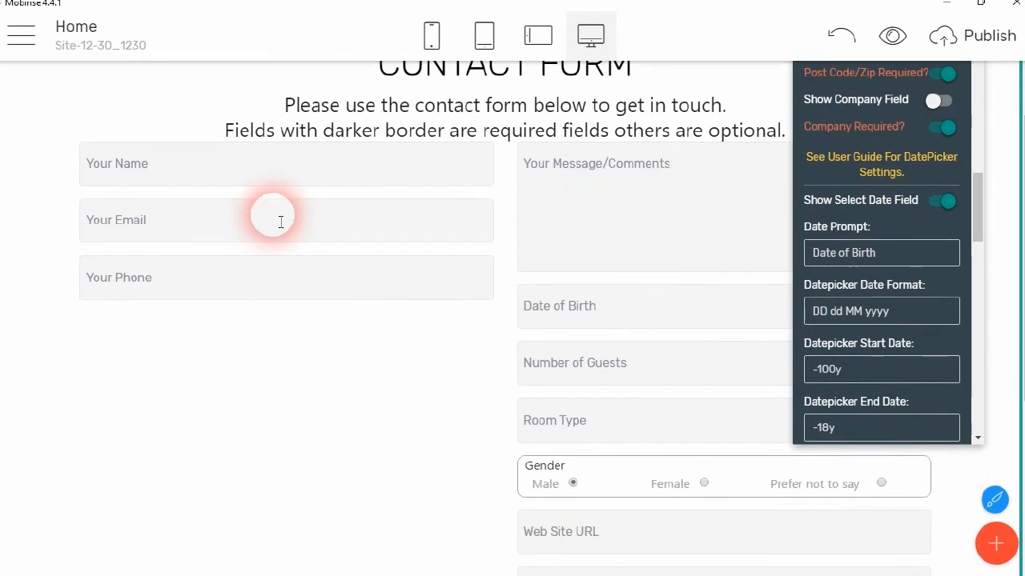
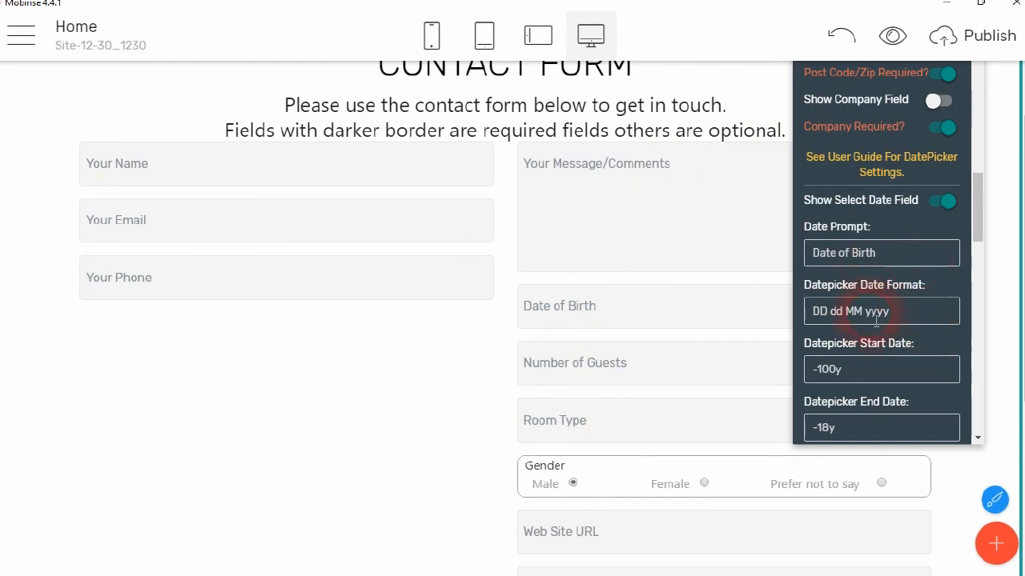
scroll(870, 334, "down", 5)
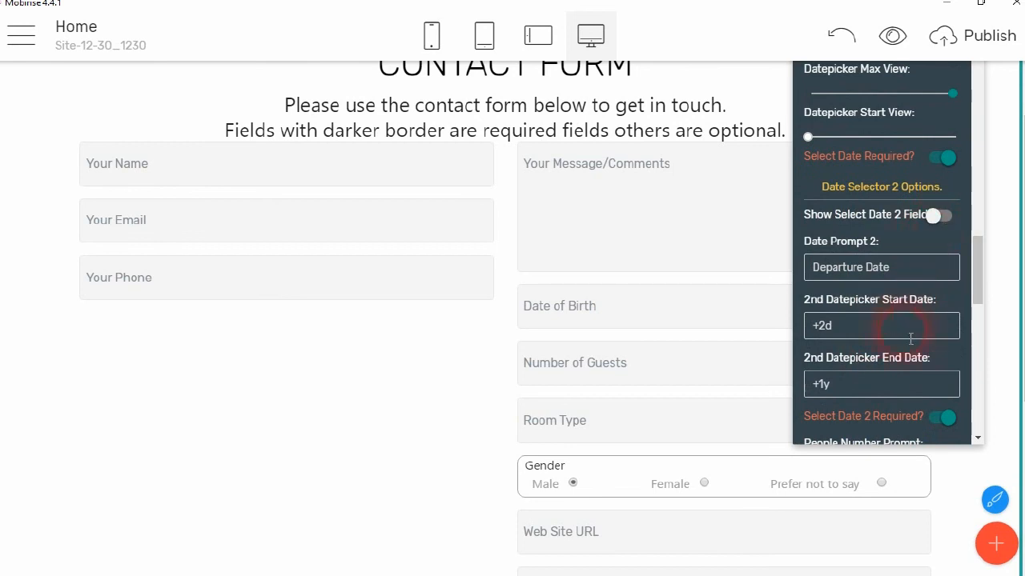
scroll(906, 359, "down", 4)
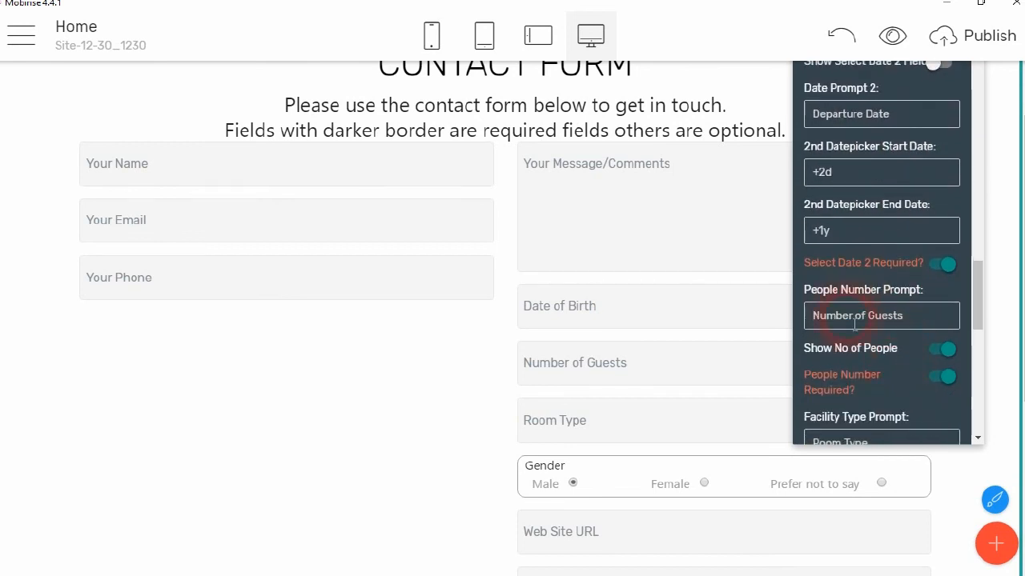
left_click(861, 316)
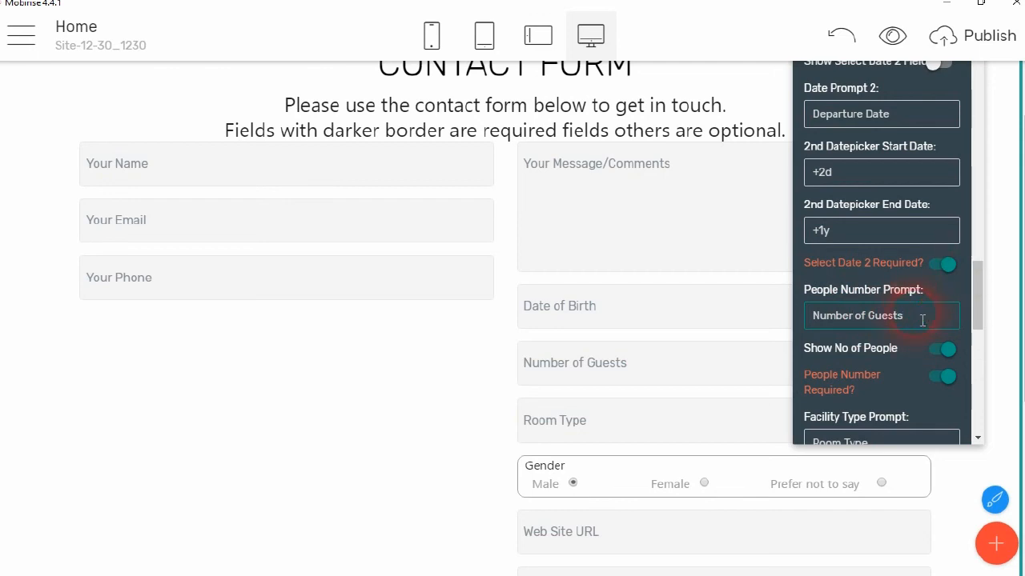
left_click_drag(916, 320, 808, 317)
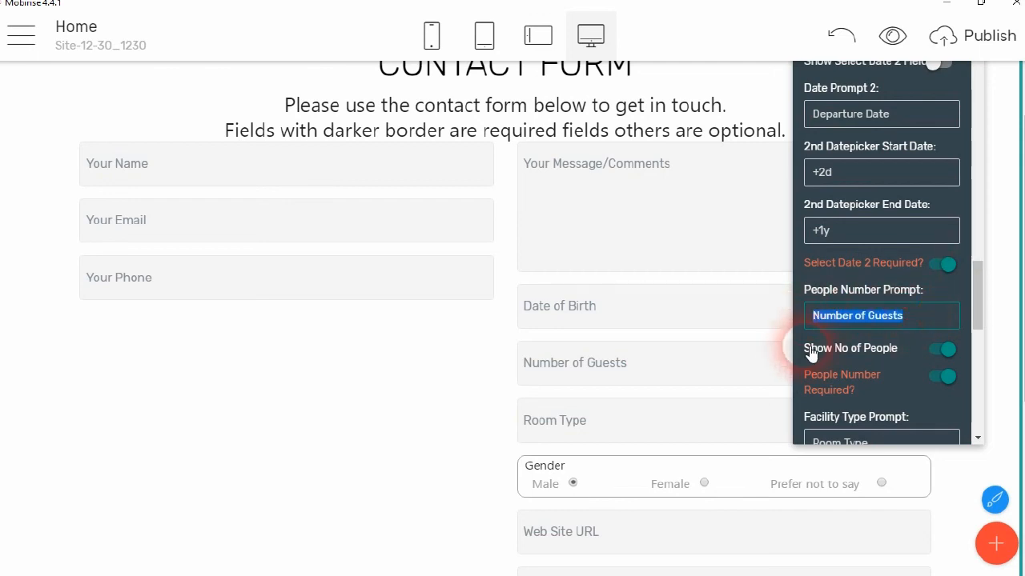
type("Profession")
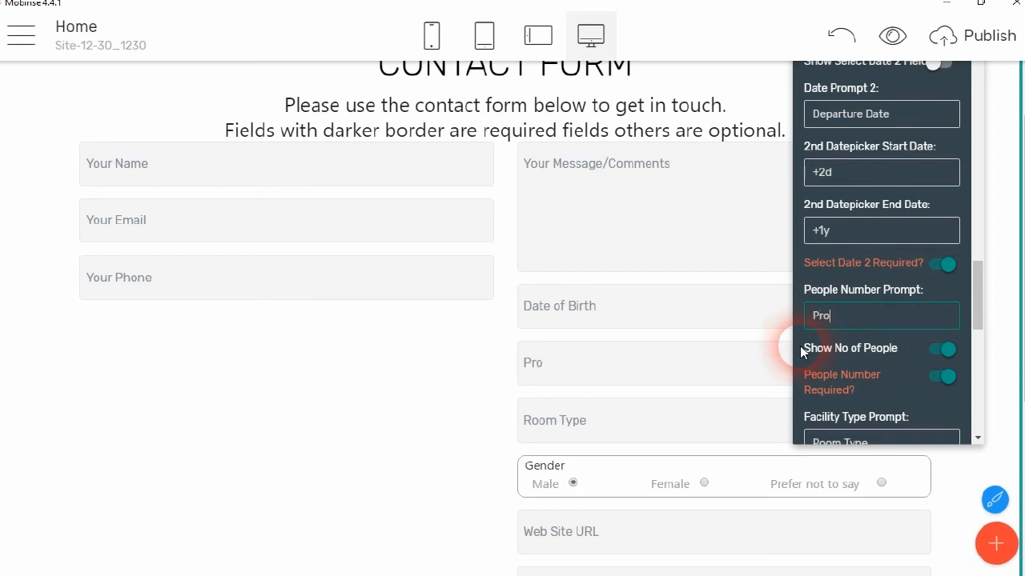
left_click(903, 339)
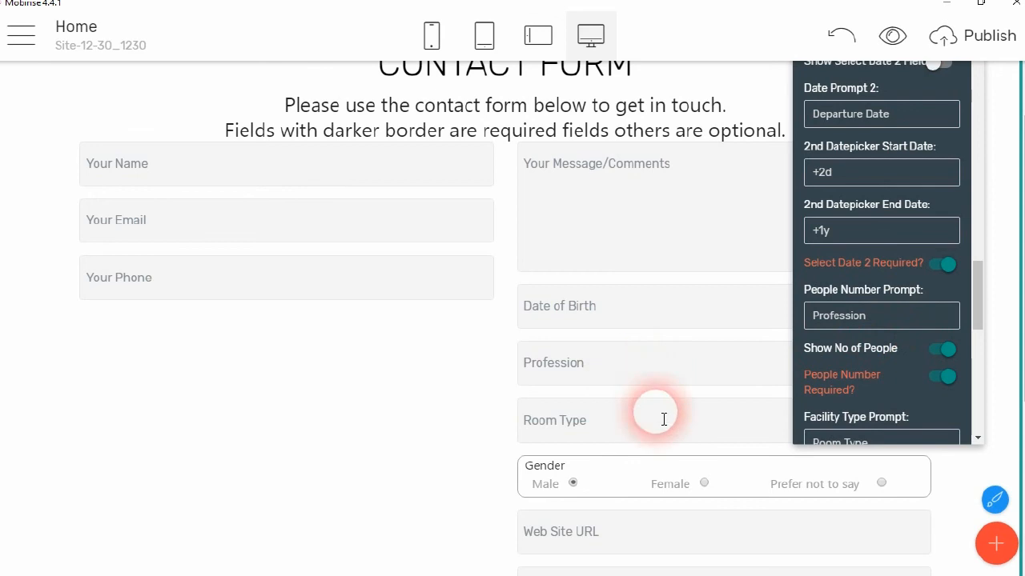
Step: Set the form's Facility Type Prompt to Membership Type
scroll(810, 370, "down", 2)
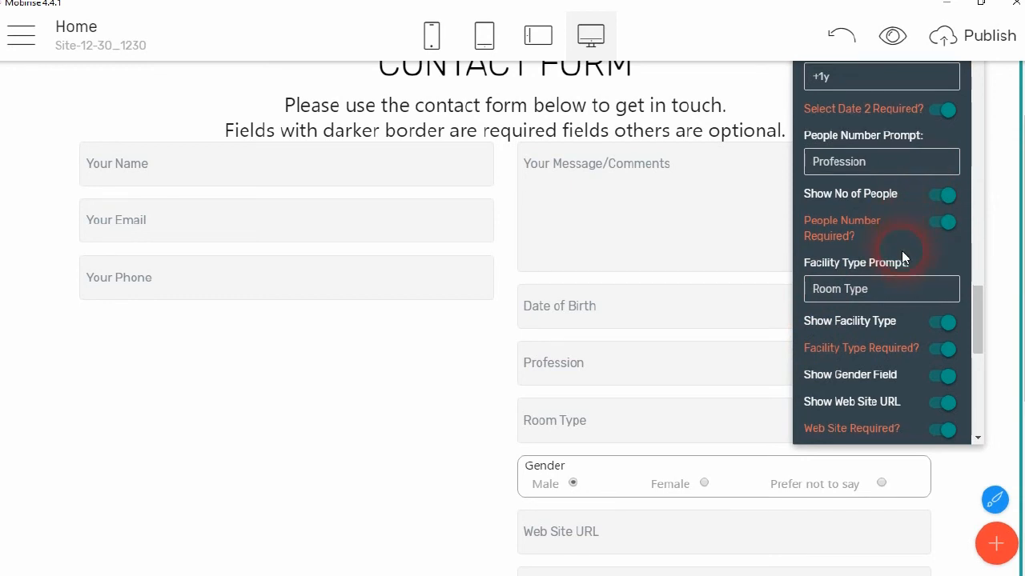
scroll(901, 250, "down", 1)
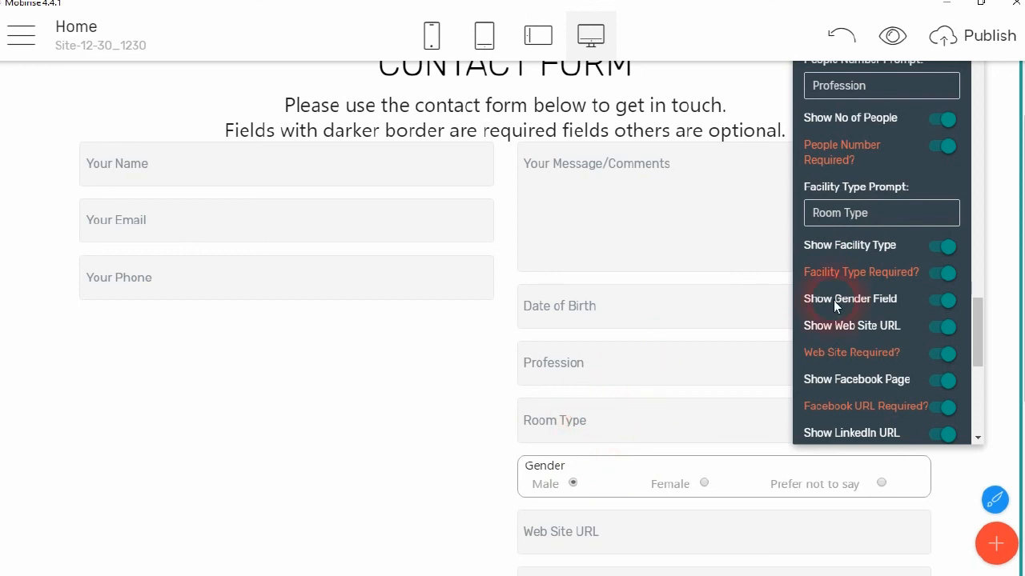
triple_click(875, 215)
type("Membership")
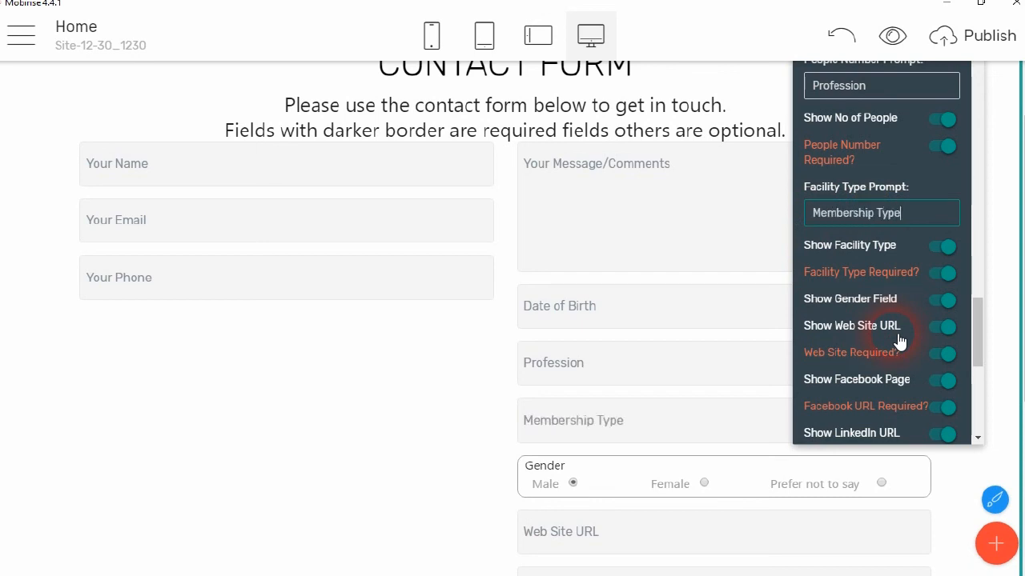
left_click(898, 202)
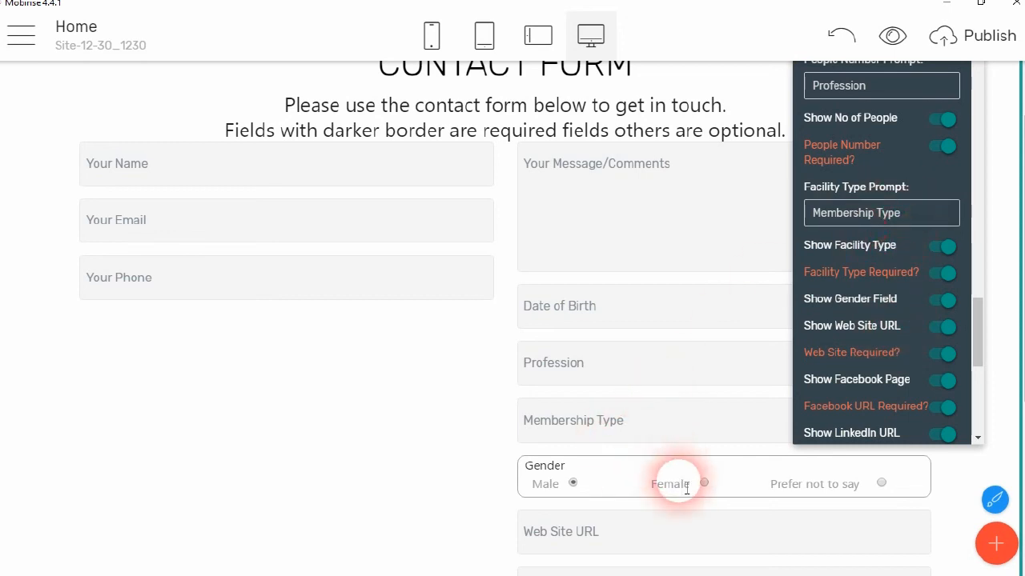
Step: Hide the Gender, Web Site URL, Facebook Page and LinkedIn URL fields of the form
scroll(720, 448, "down", 2)
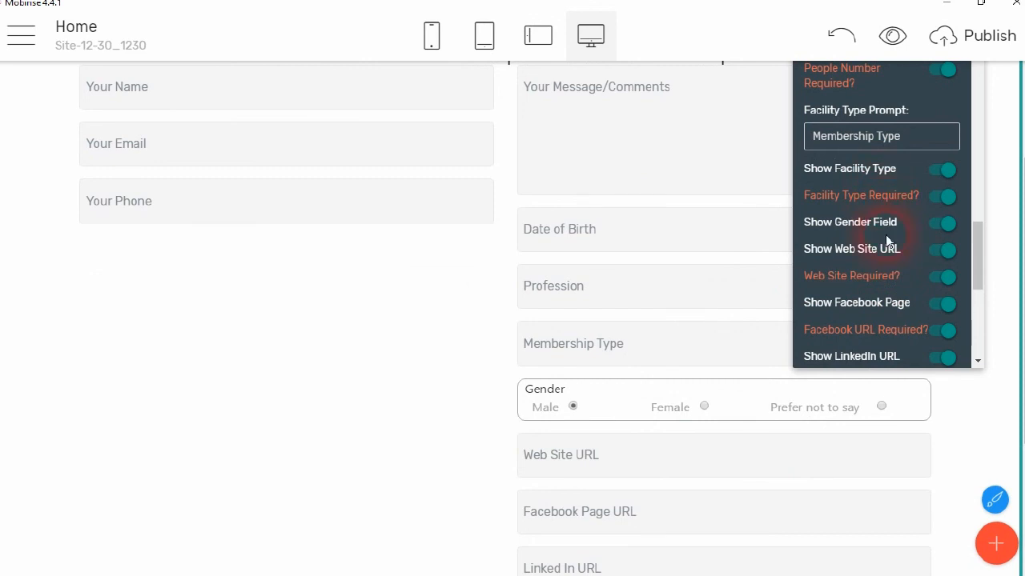
left_click(930, 225)
left_click(946, 250)
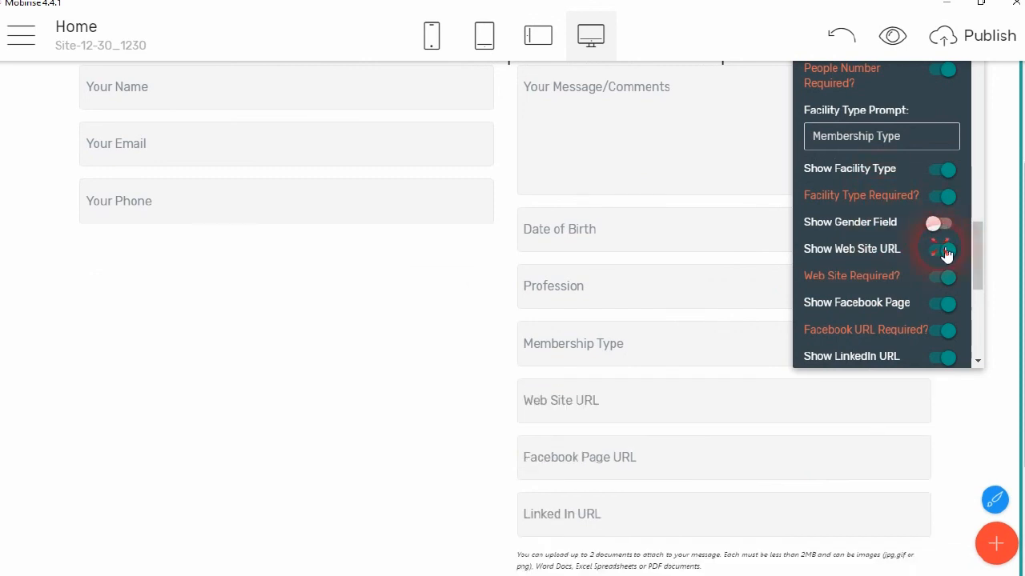
left_click(941, 310)
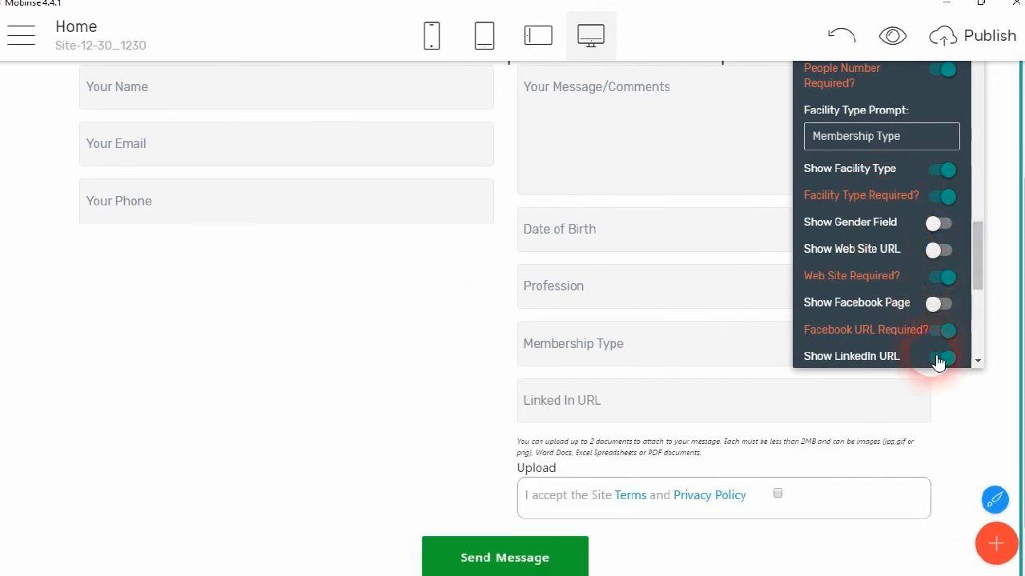
scroll(877, 359, "down", 1)
left_click(819, 367)
left_click(943, 337)
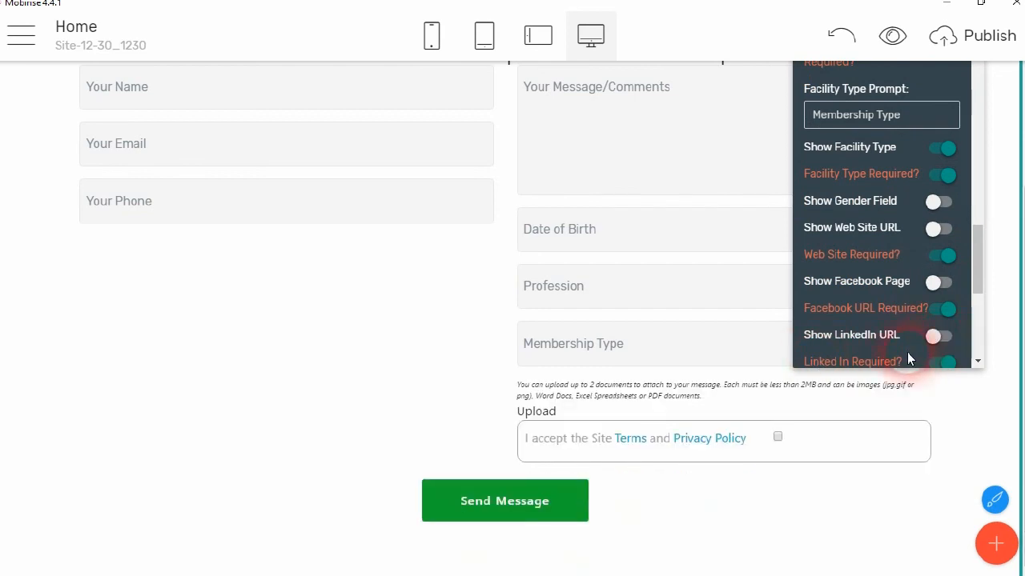
Step: Hide the form's Upload Attachments section
scroll(888, 348, "down", 5)
left_click(906, 217)
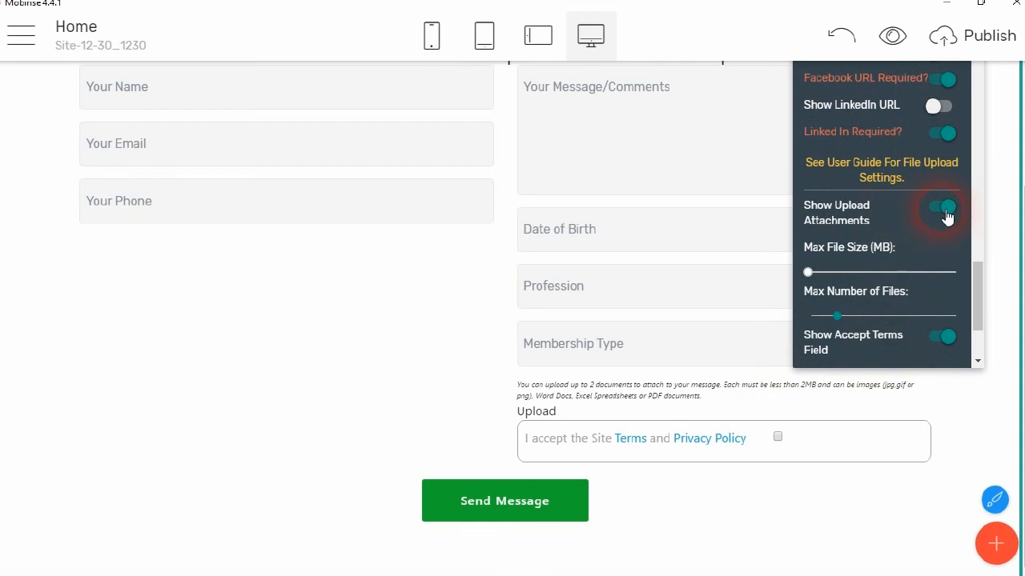
left_click(945, 209)
scroll(855, 362, "down", 3)
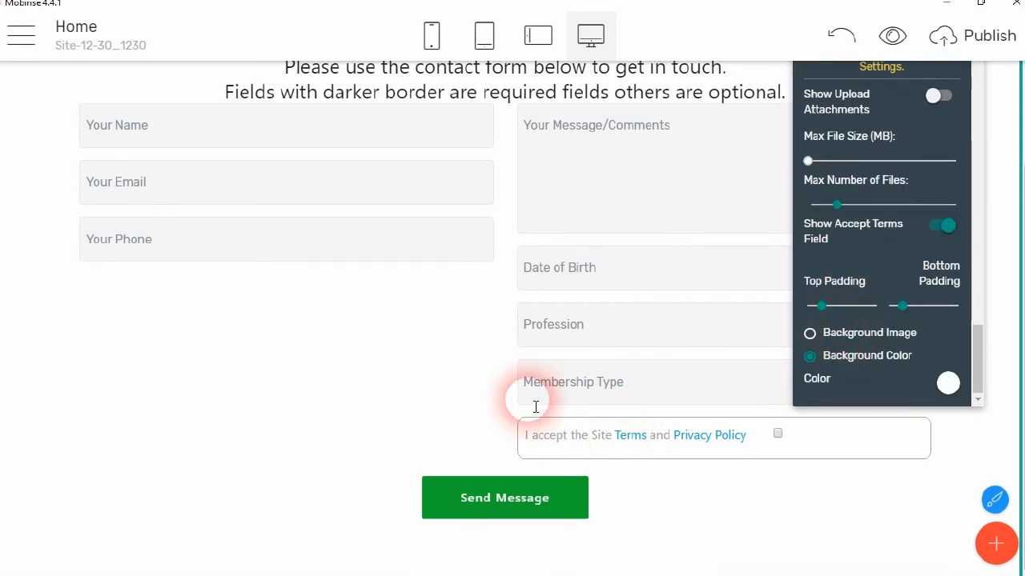
scroll(542, 384, "up", 1)
scroll(561, 388, "up", 1)
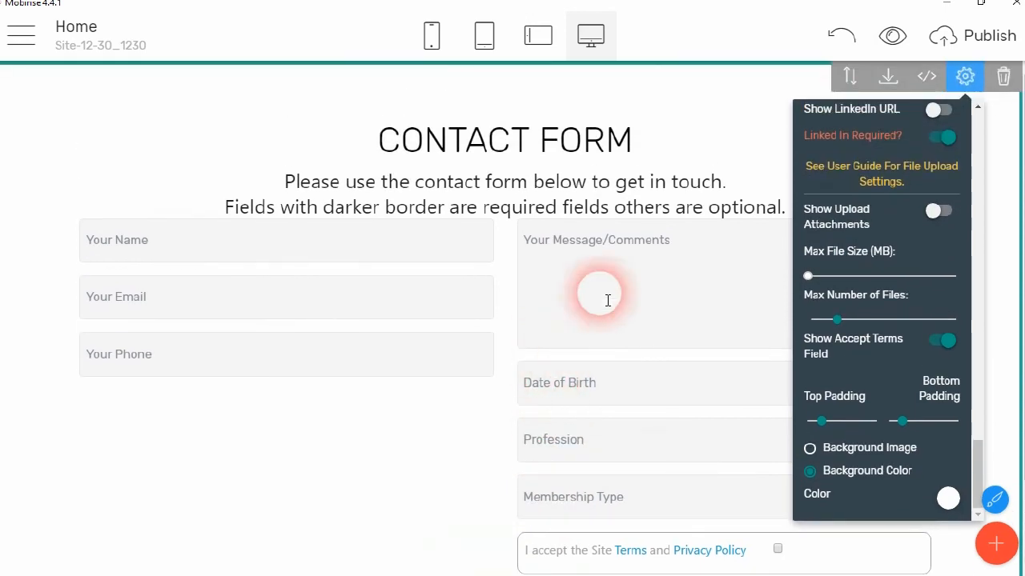
scroll(648, 433, "down", 1)
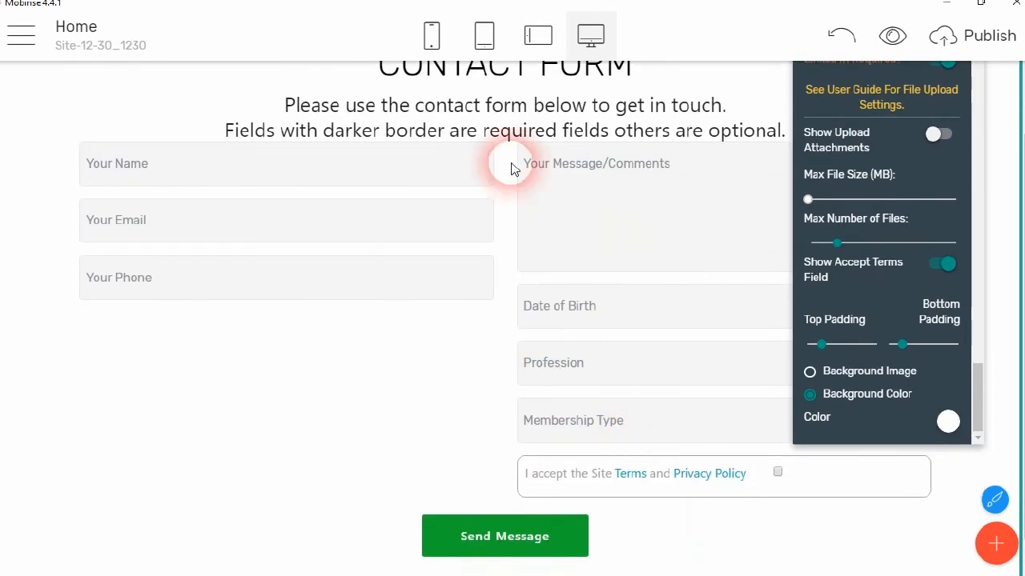
Step: Change the form's heading to REGISTRATION FORM
scroll(449, 168, "up", 1)
left_click_drag(389, 137, 527, 142)
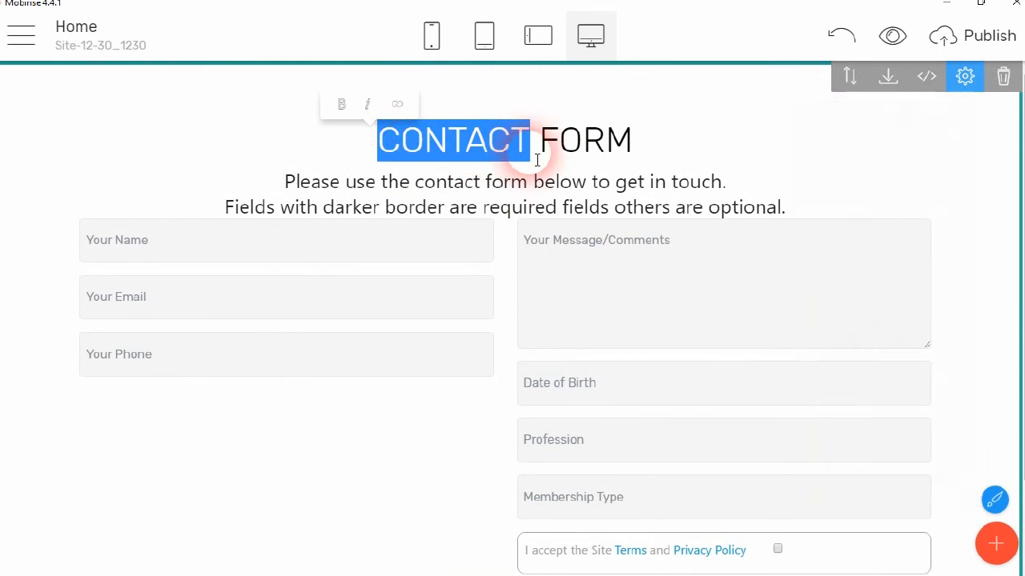
type("RE")
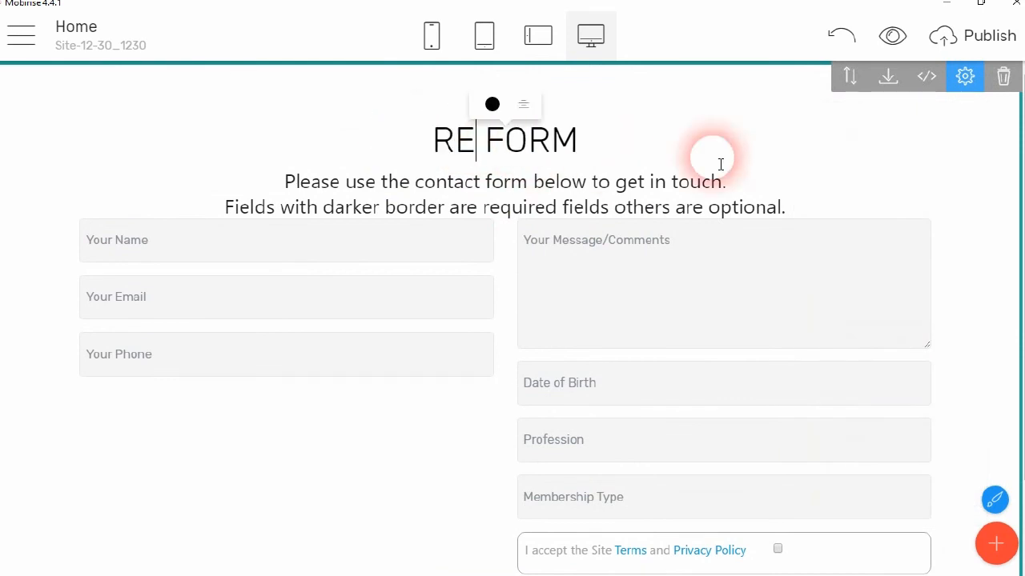
type("GISTATI")
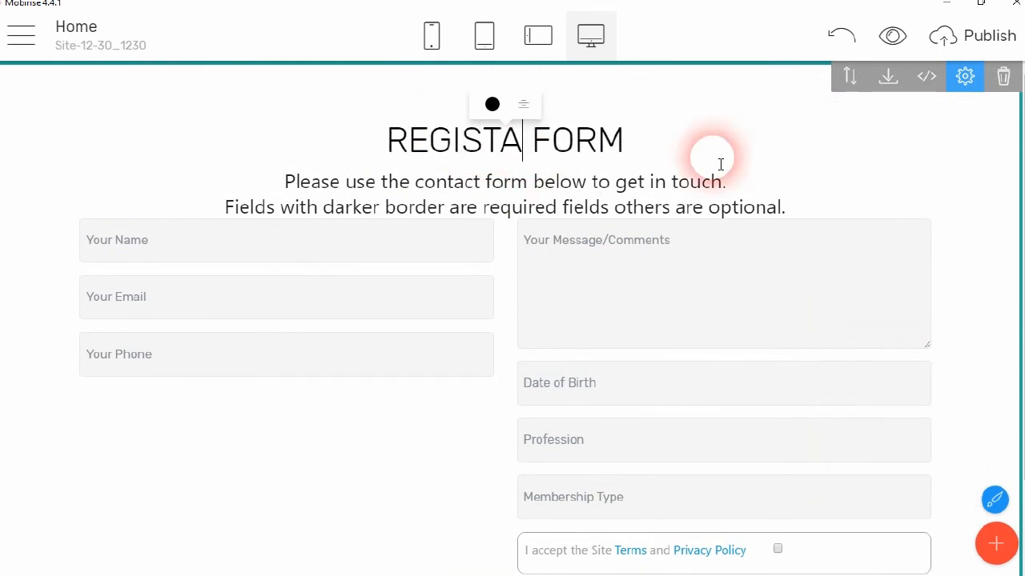
type("ON")
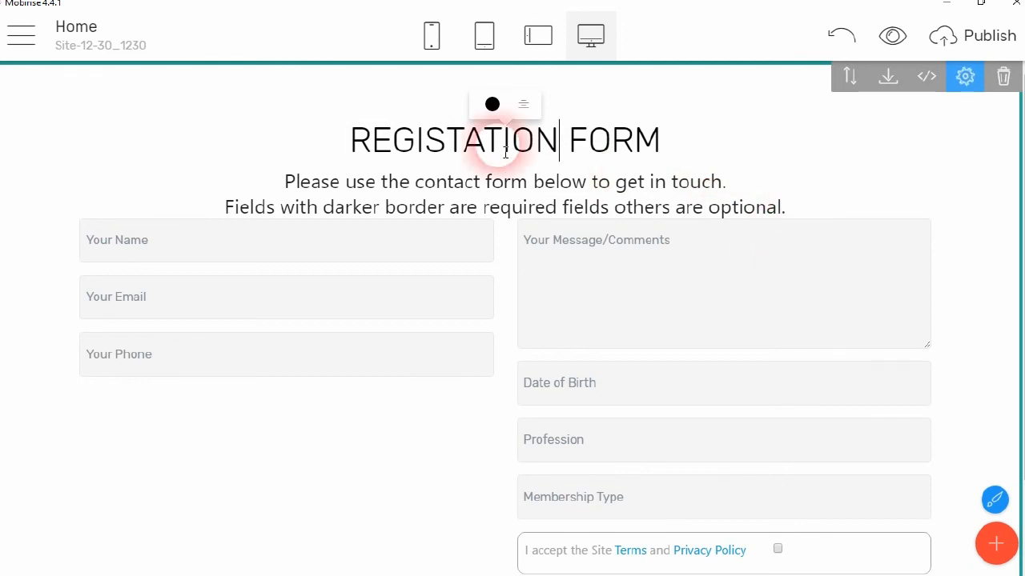
left_click(468, 143)
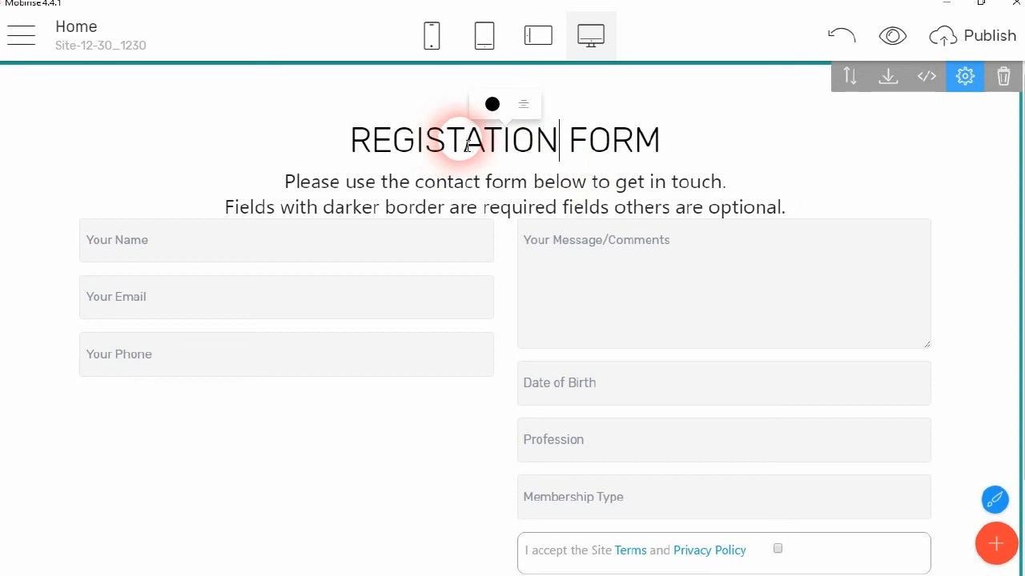
left_click(467, 145)
type("R")
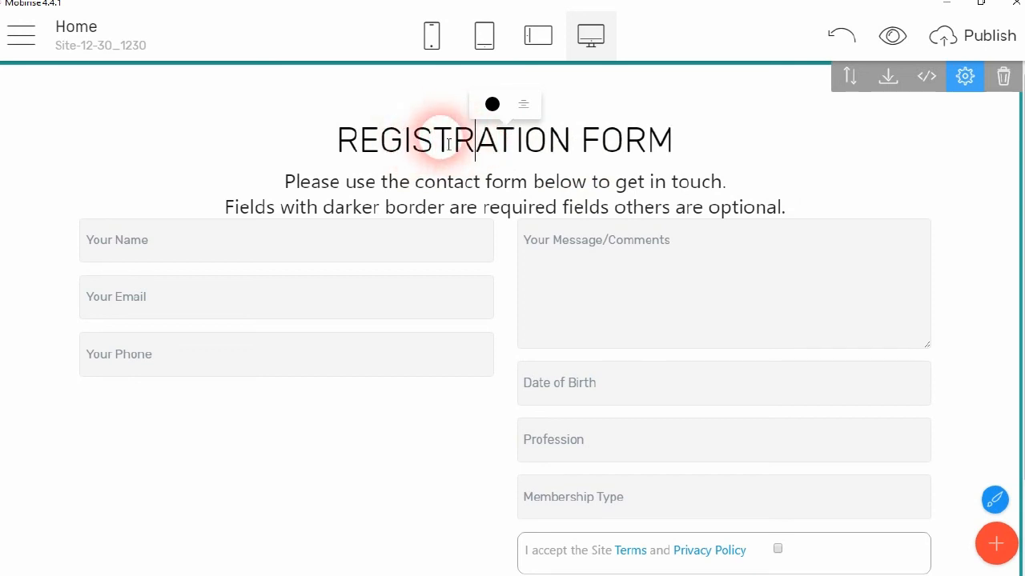
key("BackSpace")
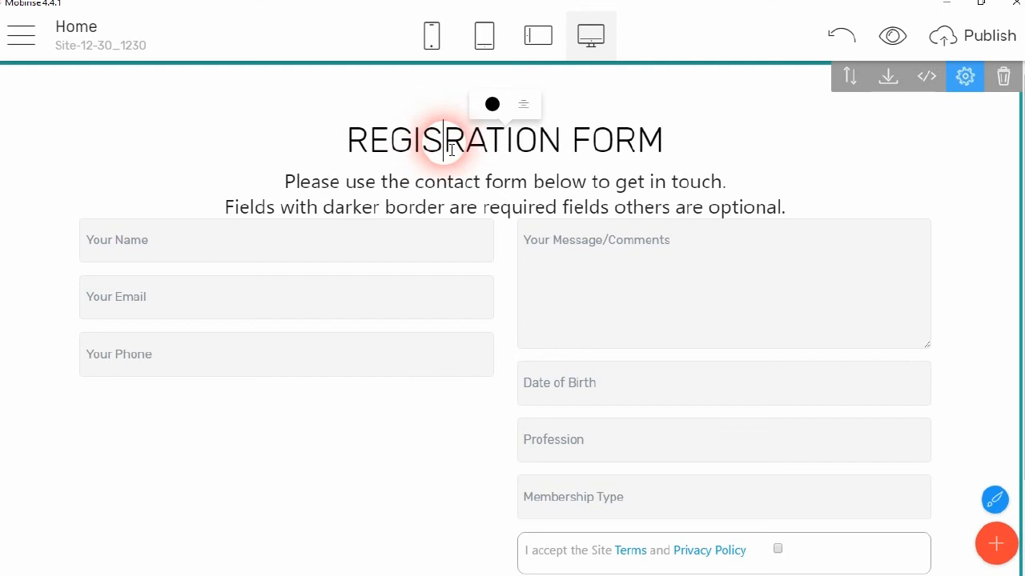
type("T")
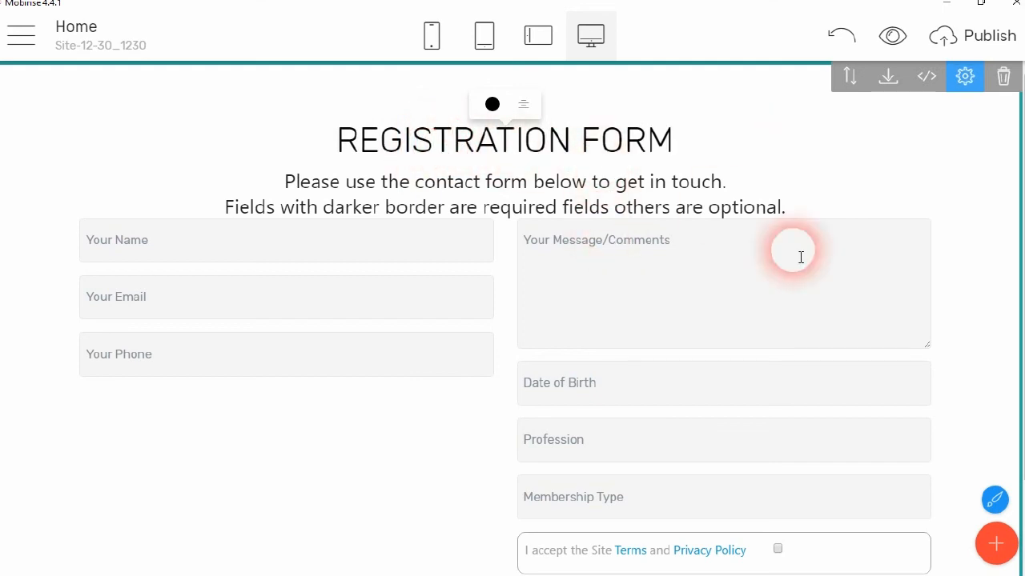
Step: Preview the page in the browser, dismiss the reCAPTCHA alert and open the Date of Birth calendar
left_click(901, 41)
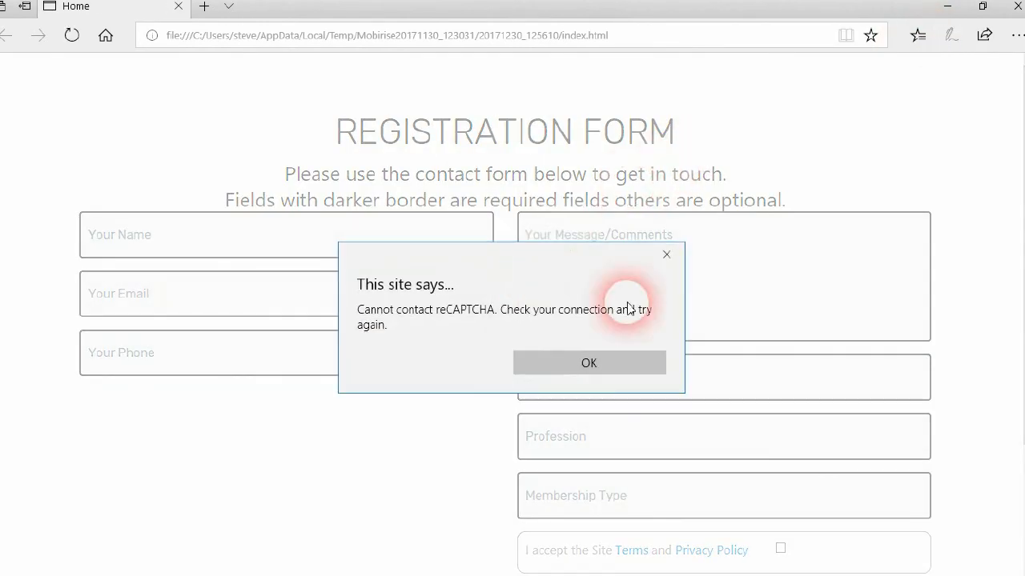
left_click(589, 365)
scroll(713, 247, "down", 2)
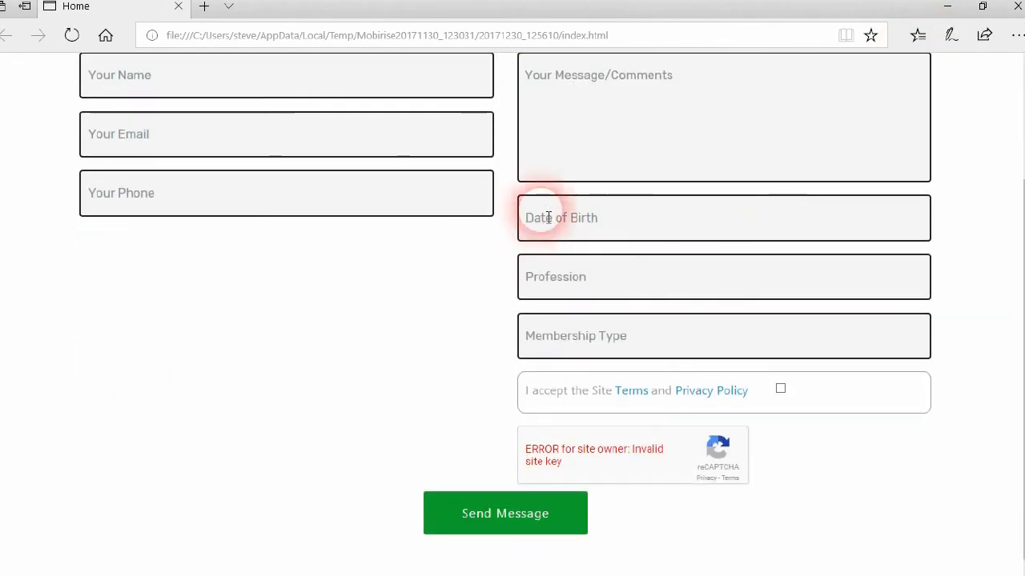
left_click(627, 232)
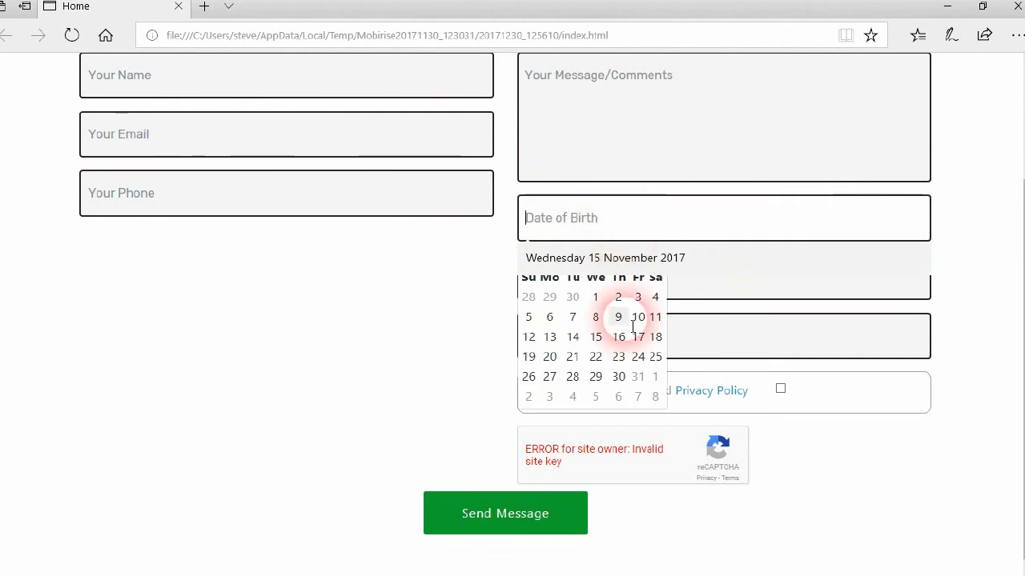
left_click(627, 231)
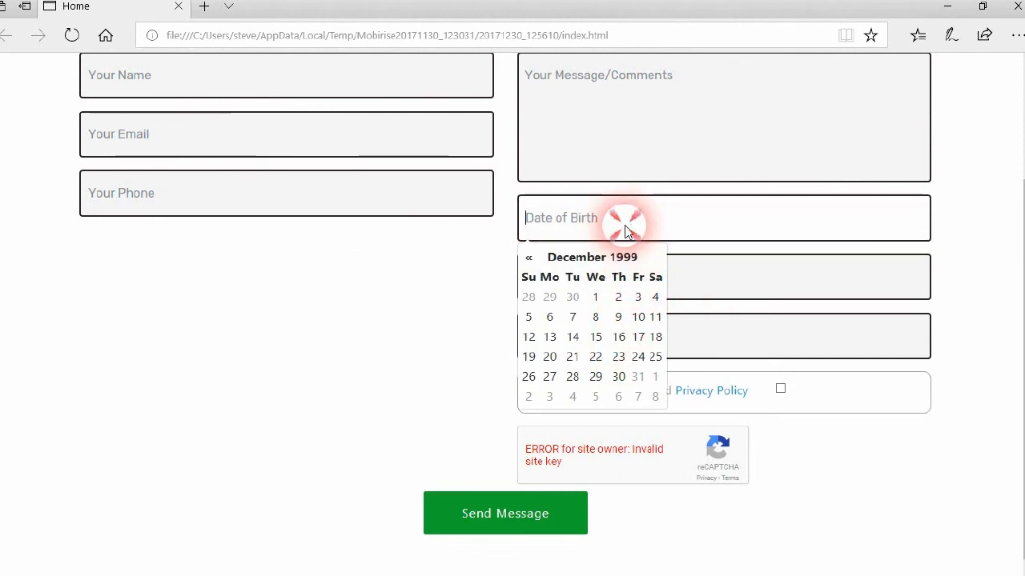
Step: Test the Date of Birth calendar by going back through months, switching to the month, year and decade views and picking a date, then close the preview
left_click(530, 258)
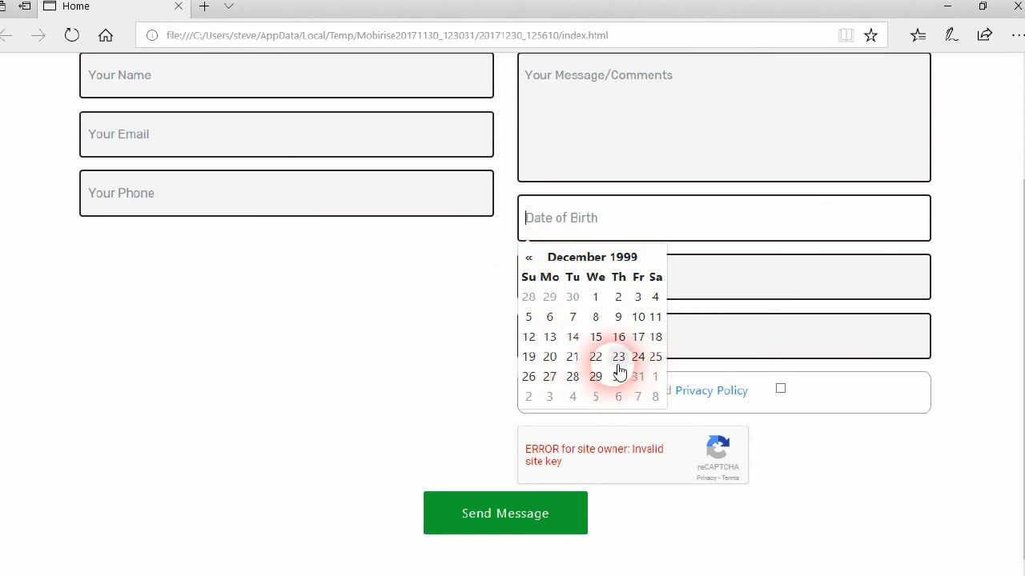
left_click(529, 257)
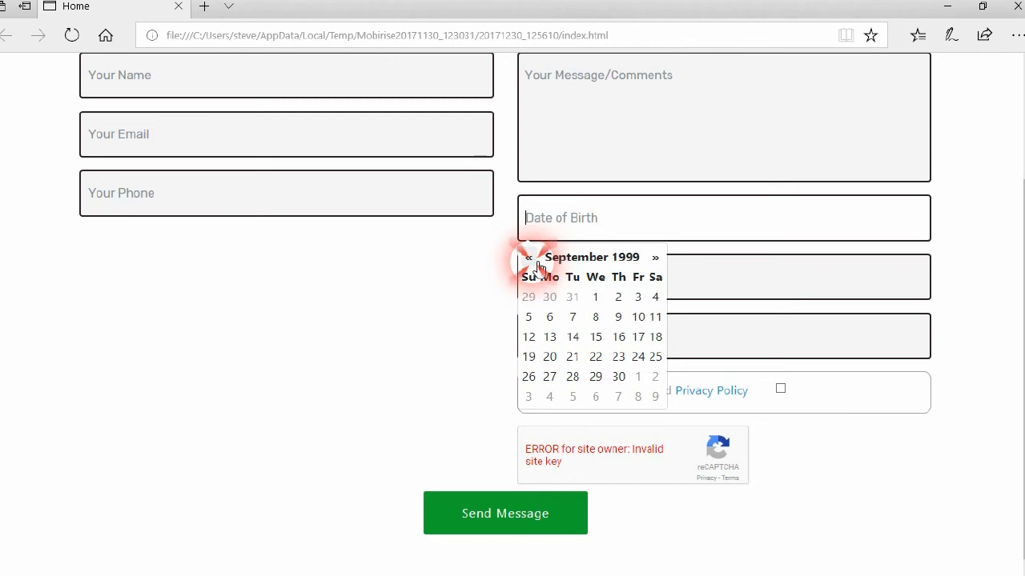
left_click(537, 264)
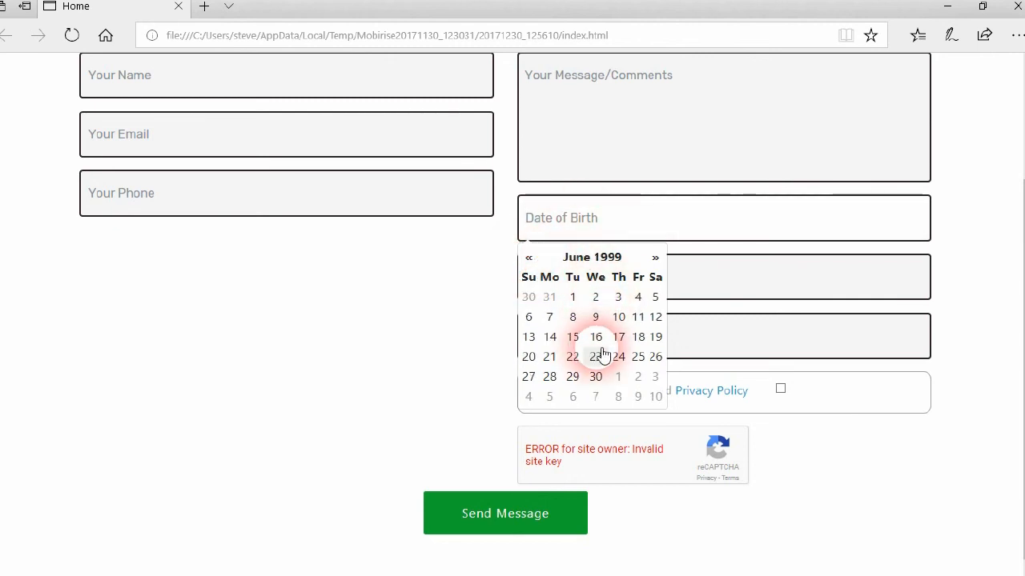
left_click(581, 258)
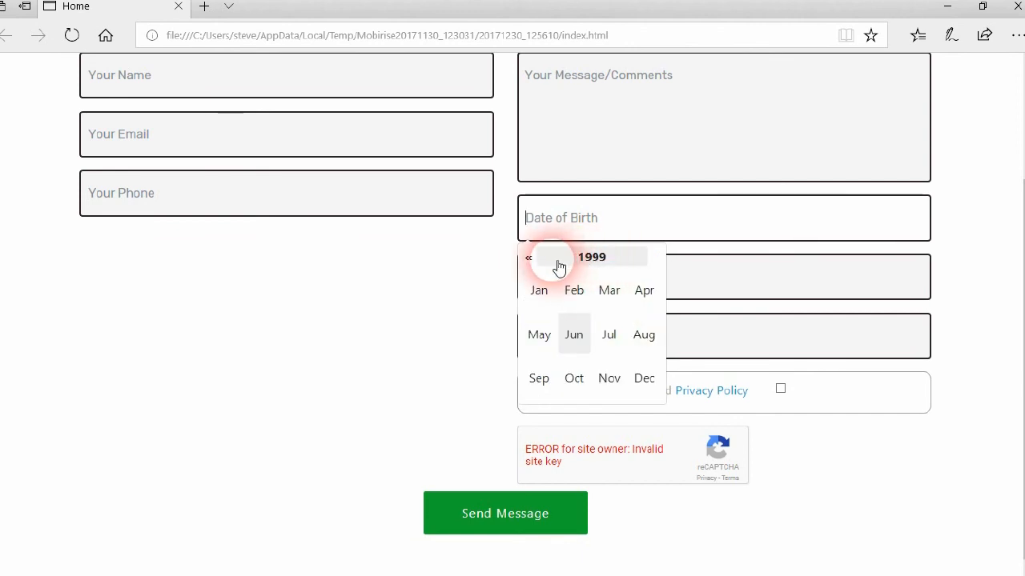
left_click(590, 257)
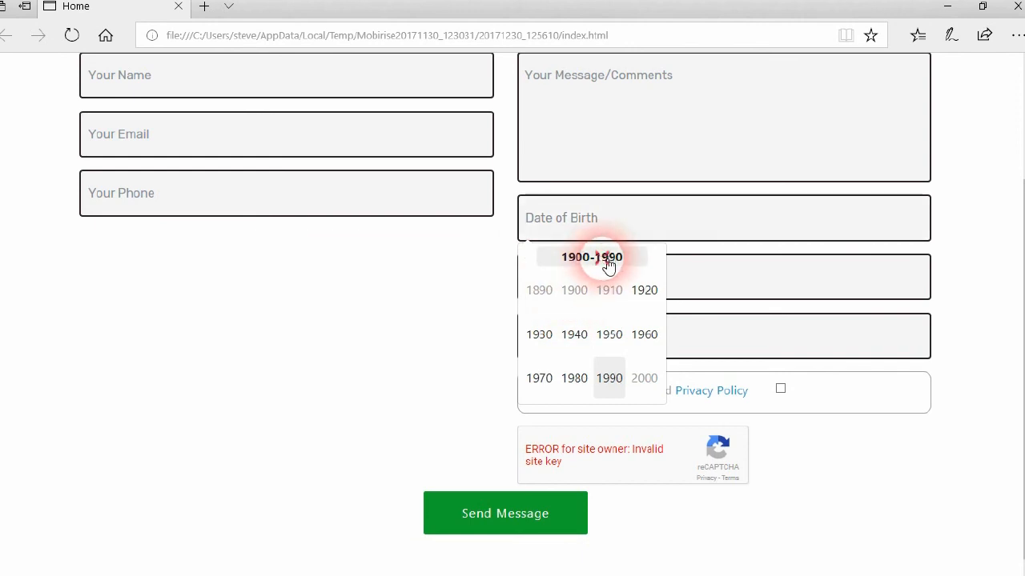
left_click(608, 259)
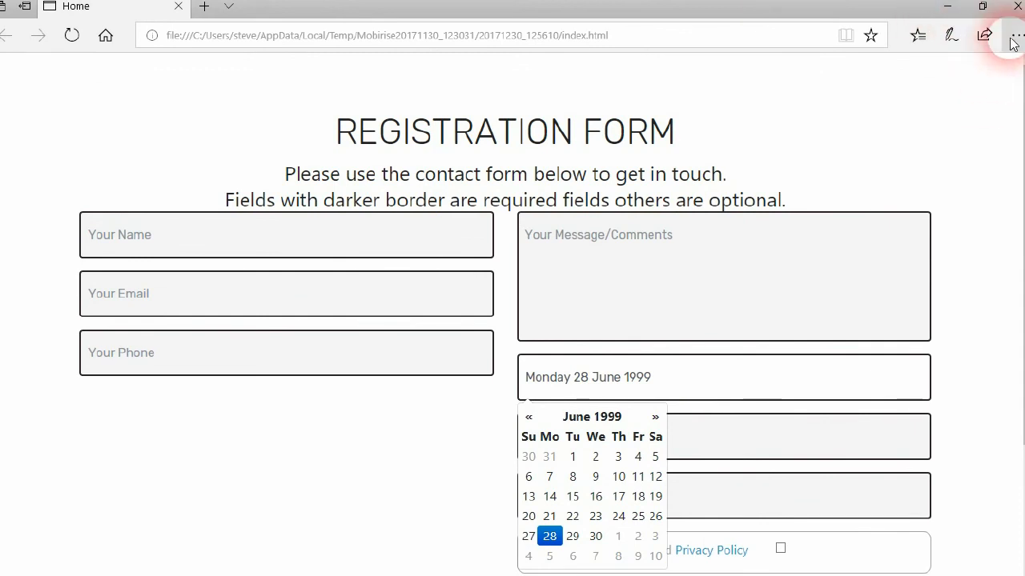
left_click(1015, 7)
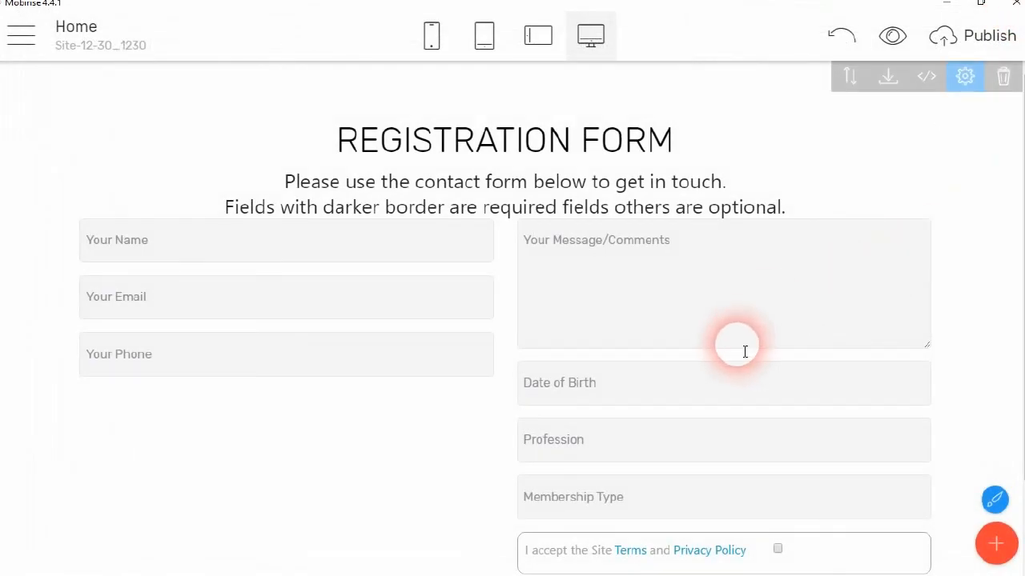
Step: Set the Date of Birth field's Datepicker Start View to 2 in the form block's parameters
scroll(720, 336, "down", 3)
left_click(688, 266)
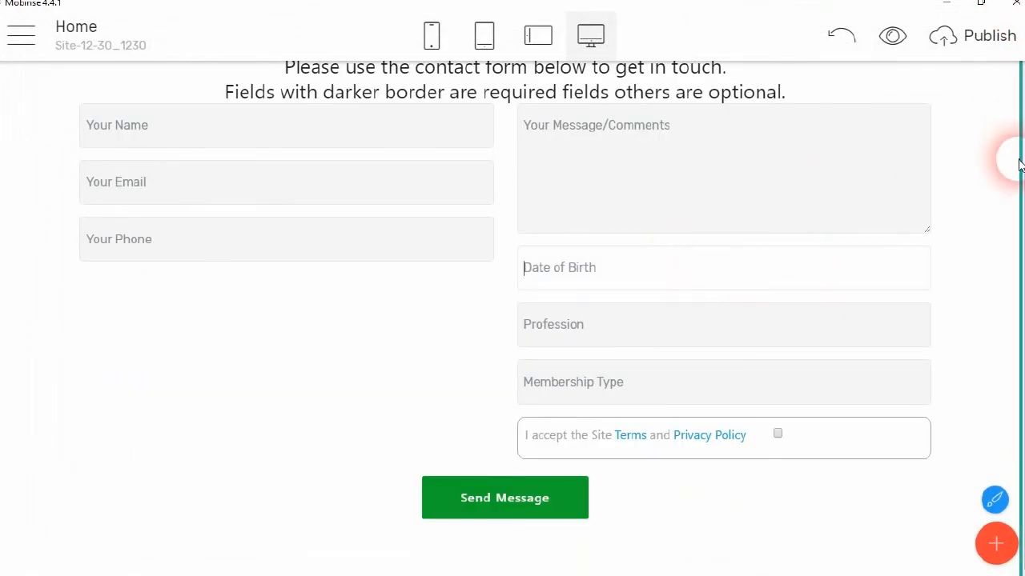
scroll(1000, 160, "up", 3)
left_click(965, 77)
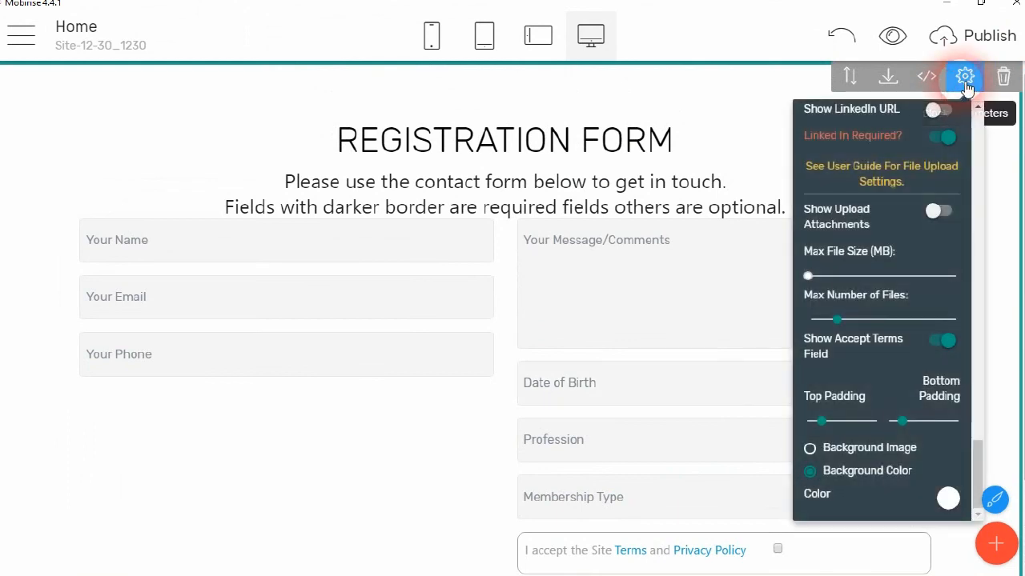
left_click_drag(981, 463, 1002, 293)
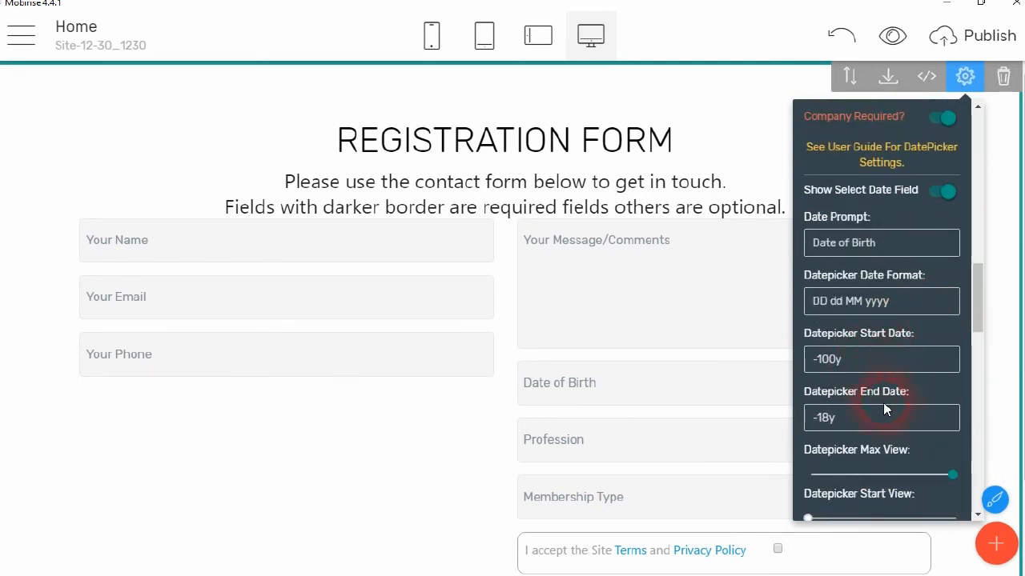
scroll(883, 402, "down", 3)
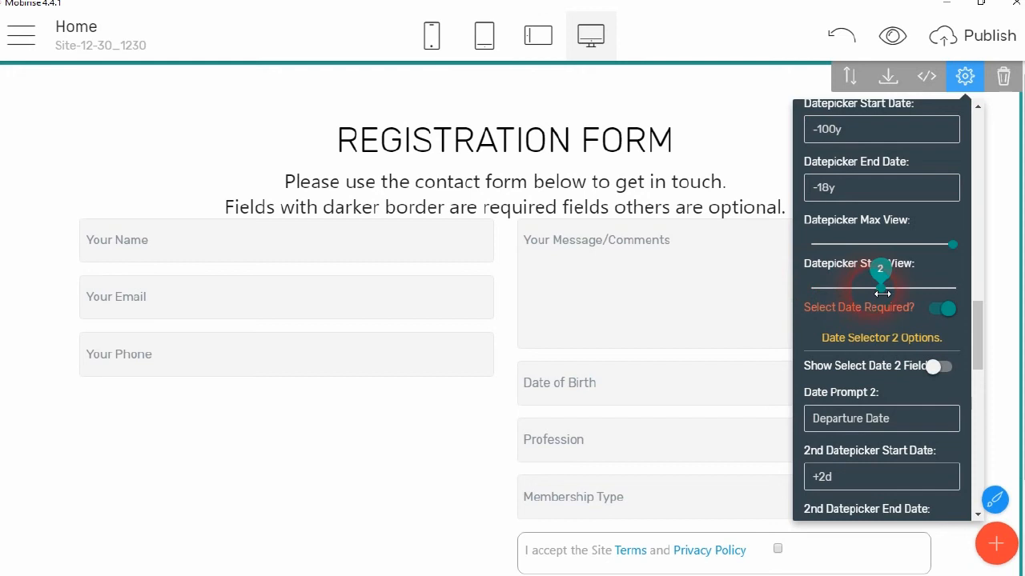
Step: Preview the page in the browser, dismiss the reCAPTCHA alert and test the Date of Birth calendar by picking a year, month and day
left_click(893, 35)
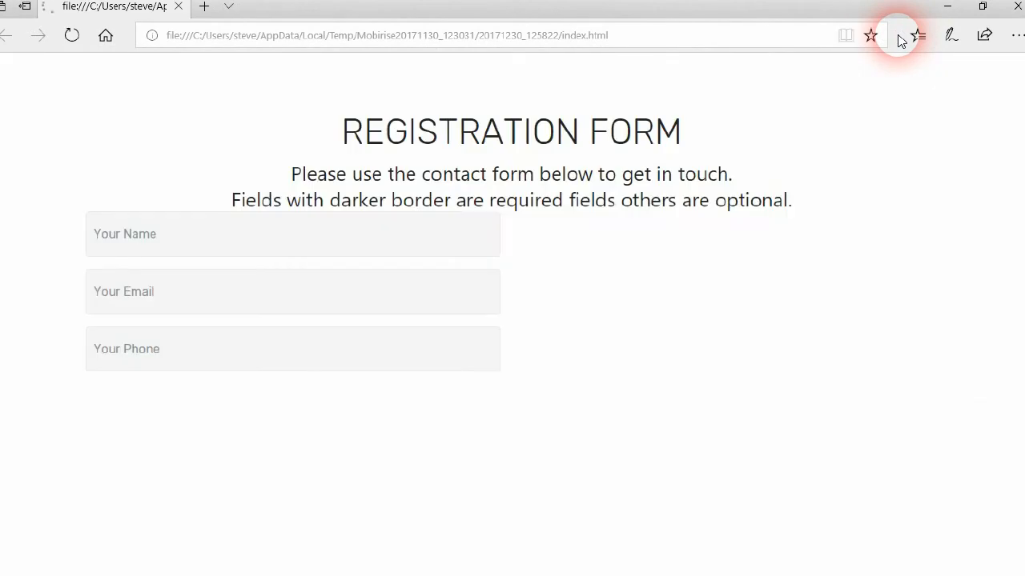
left_click(628, 362)
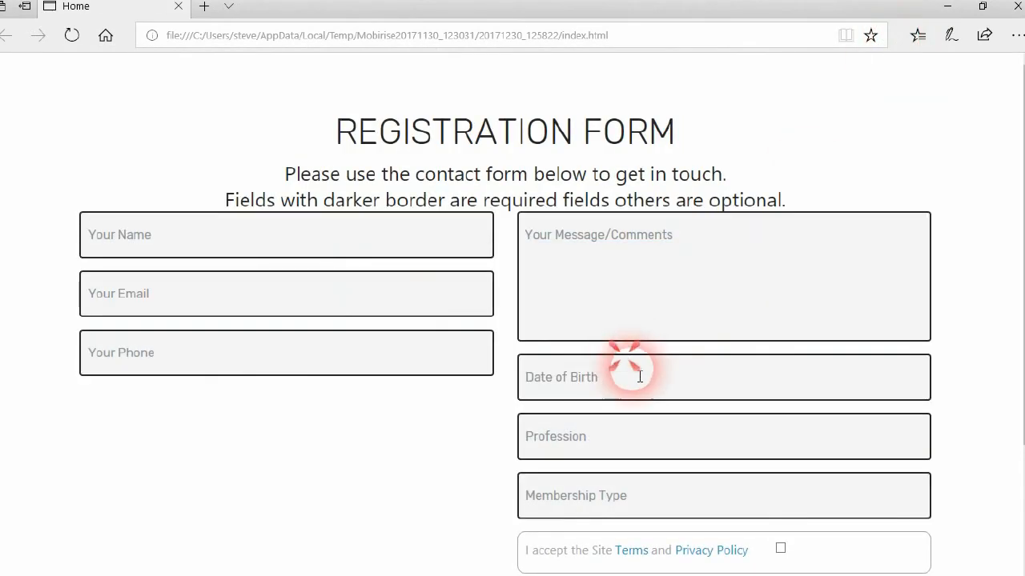
left_click(633, 380)
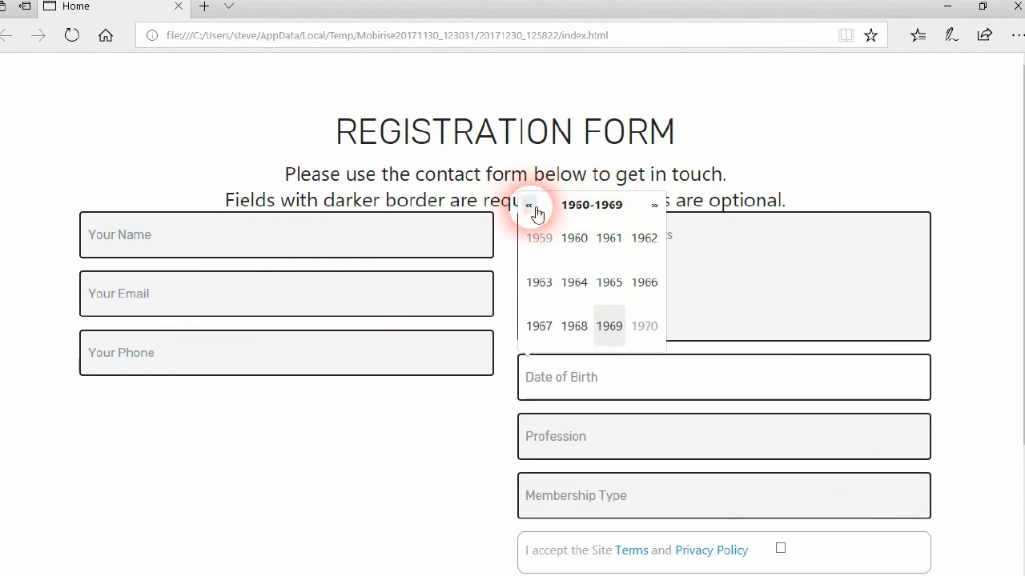
left_click(644, 283)
left_click(611, 284)
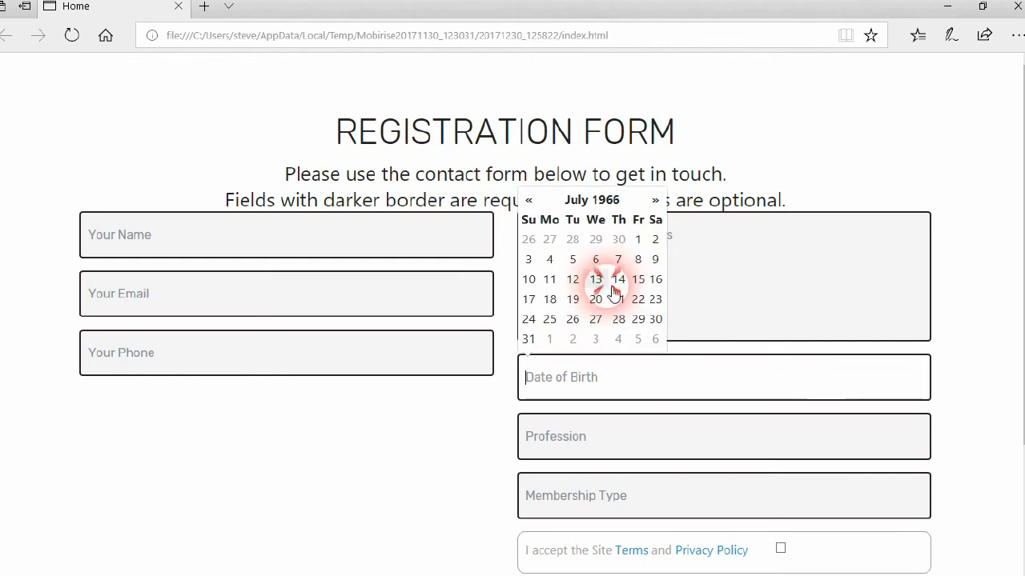
left_click(571, 299)
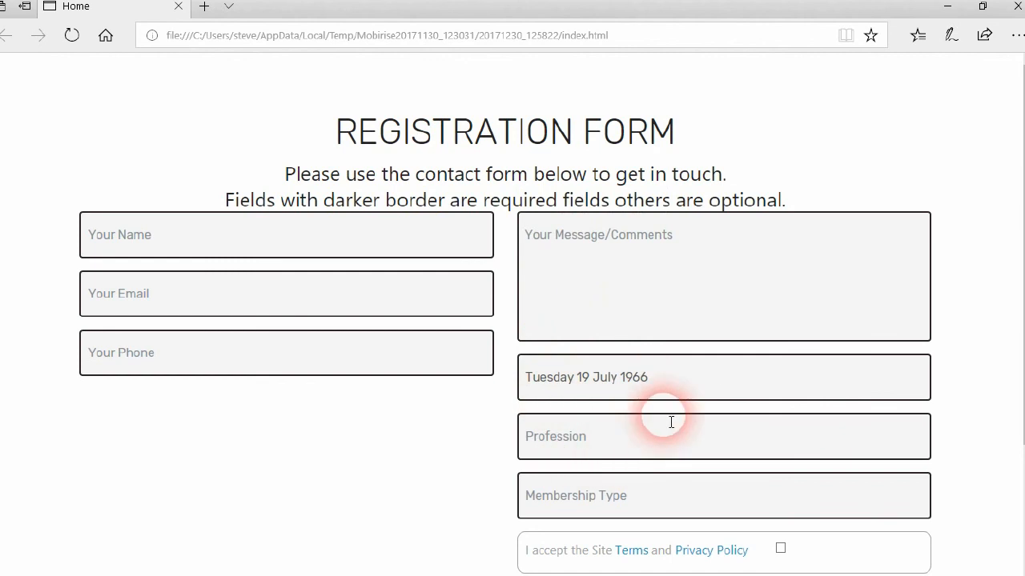
mouse_move(709, 570)
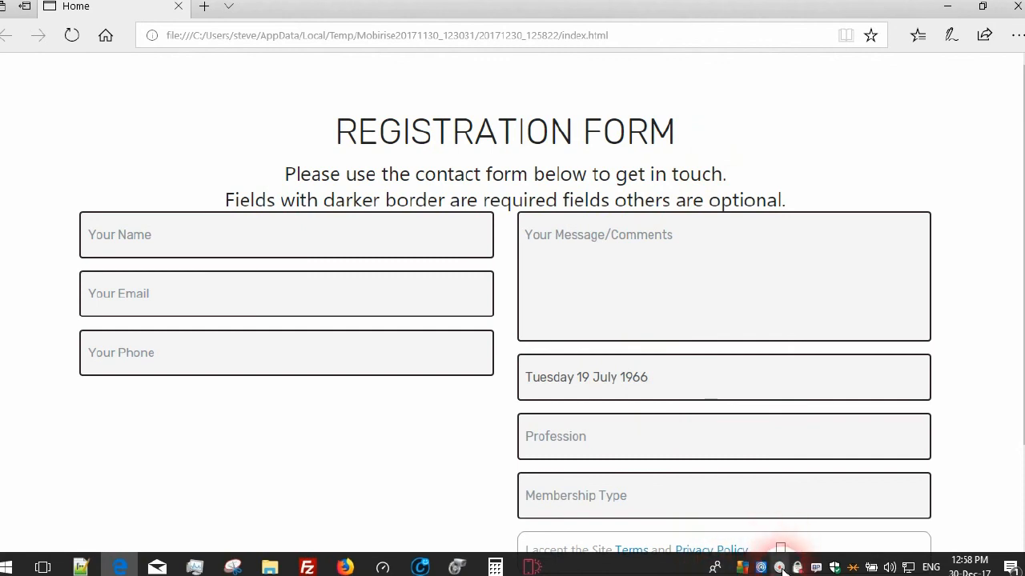
right_click(782, 569)
left_click(779, 570)
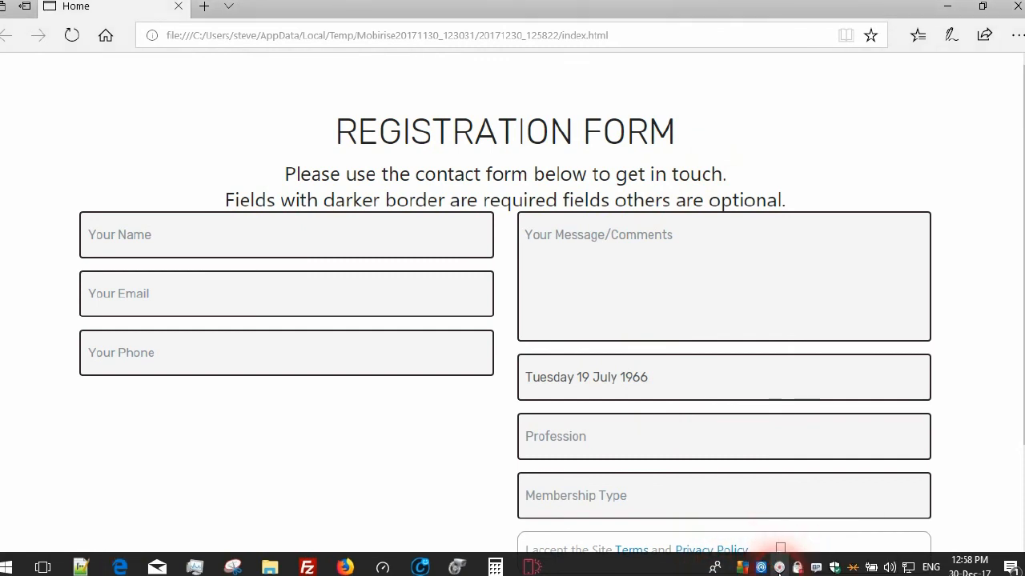
left_click(522, 568)
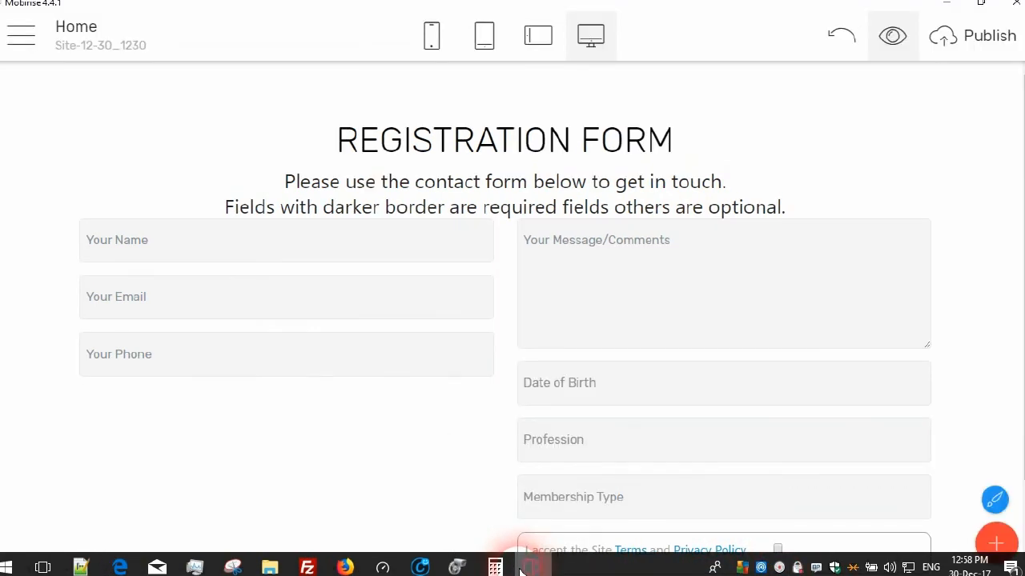
left_click(522, 569)
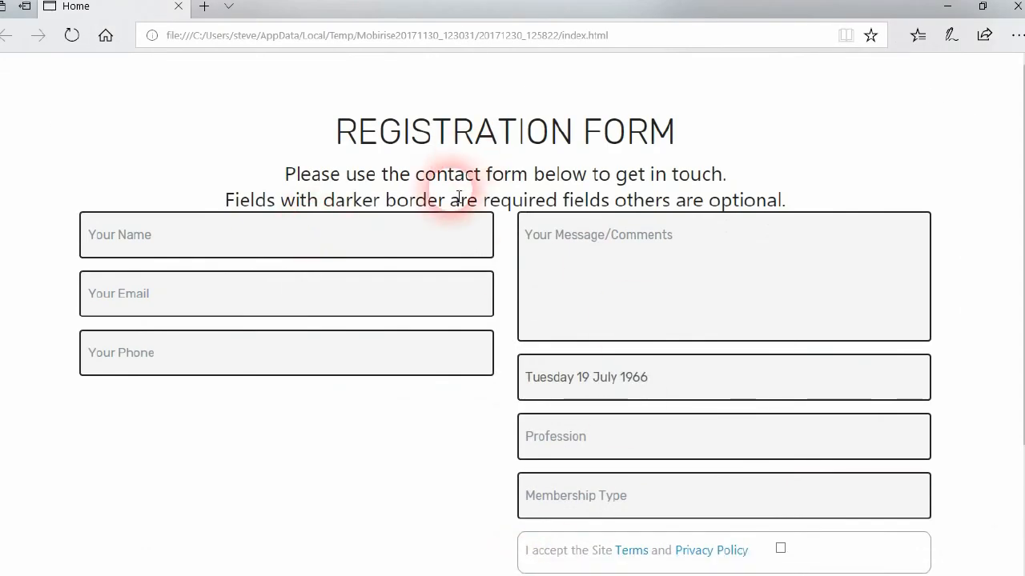
Step: Review the previewed registration form from its heading down to the reCAPTCHA box, and close the preview
scroll(703, 255, "down", 2)
scroll(577, 293, "up", 2)
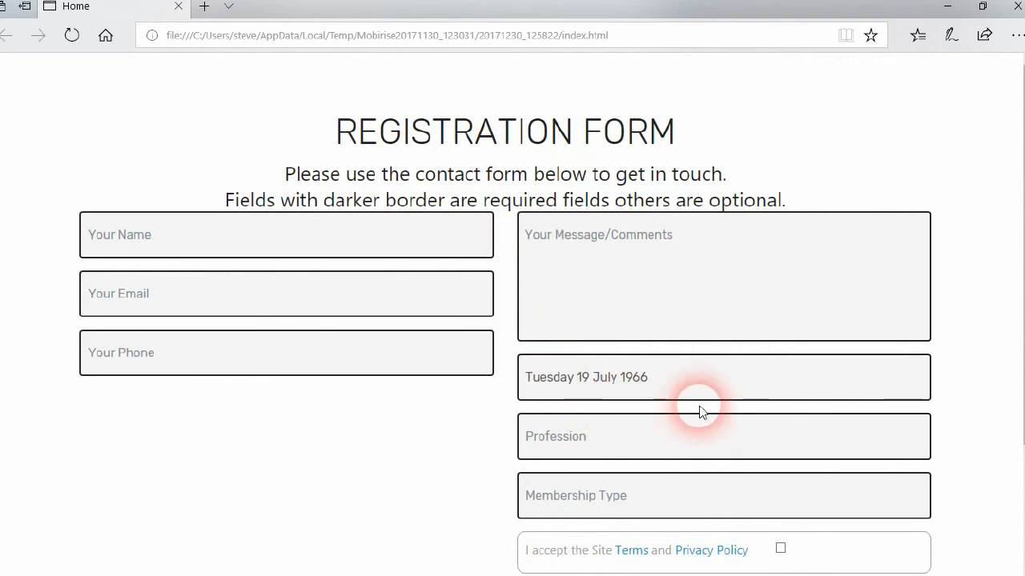
scroll(794, 372, "down", 1)
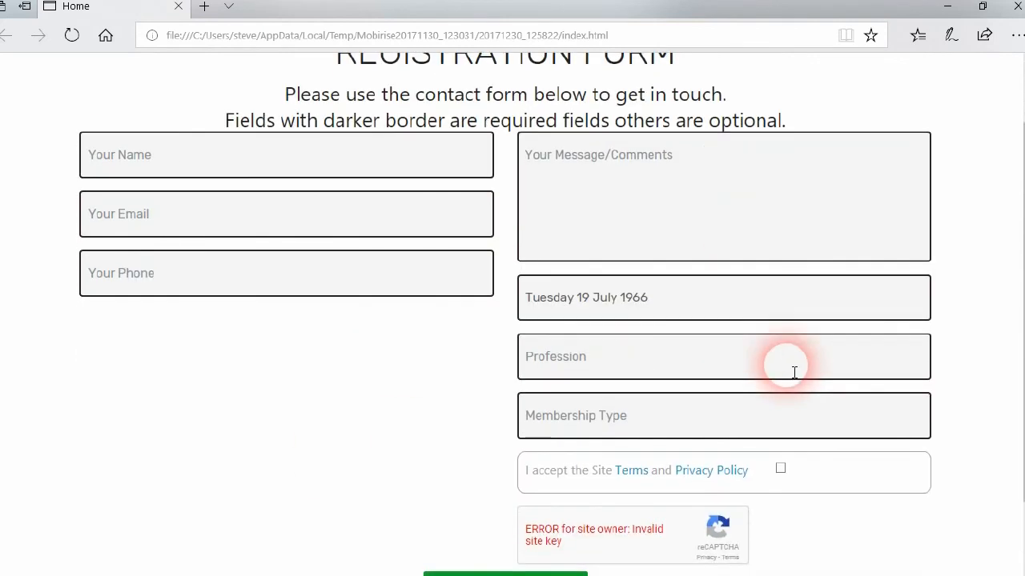
scroll(794, 373, "up", 1)
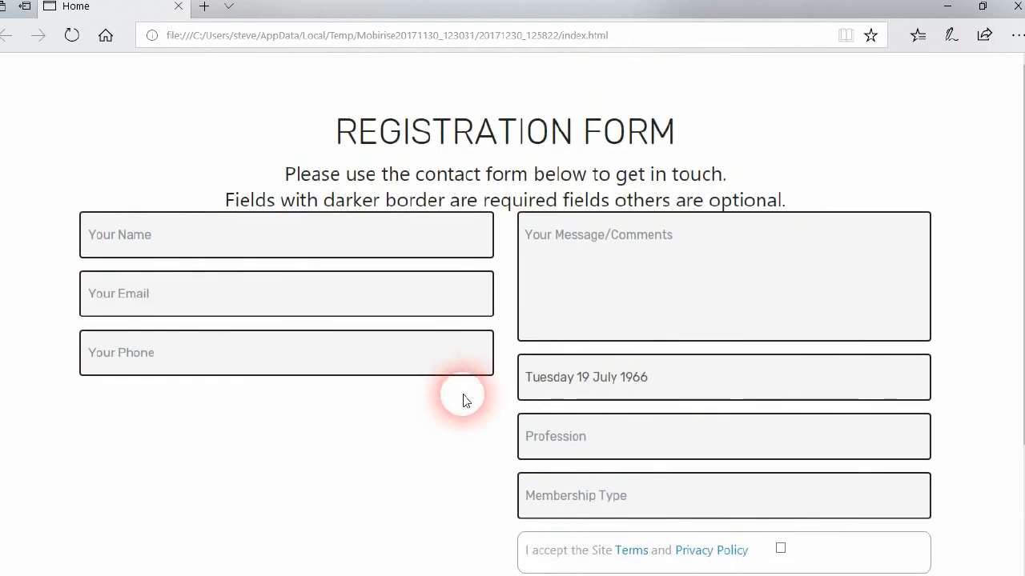
scroll(468, 400, "down", 1)
scroll(350, 409, "up", 1)
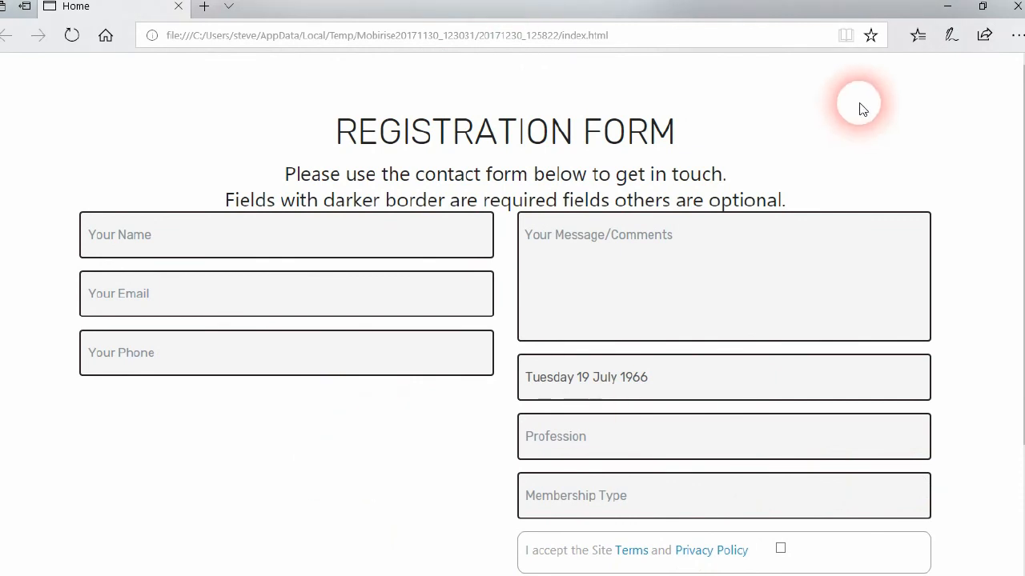
mouse_move(824, 570)
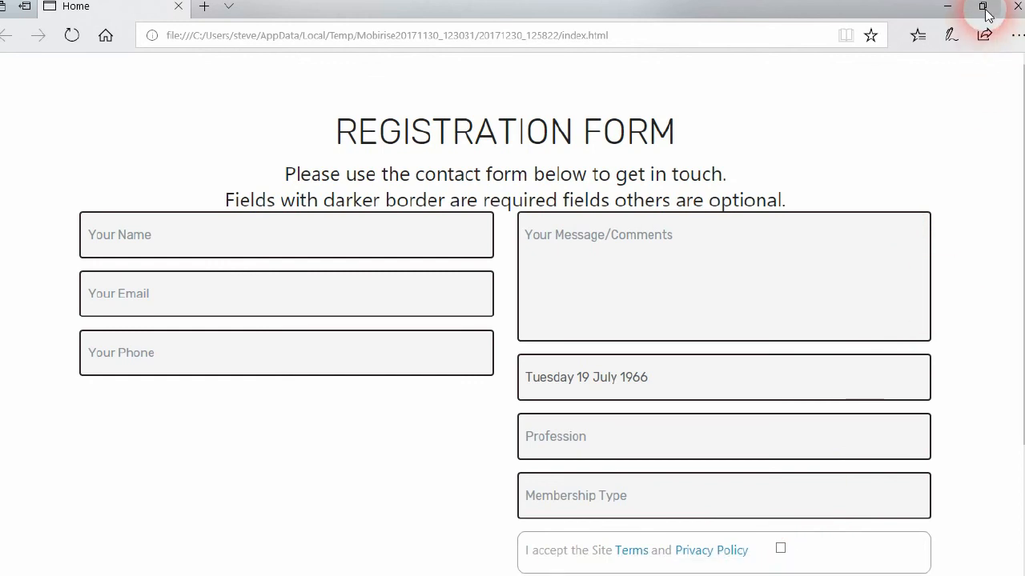
left_click(1014, 8)
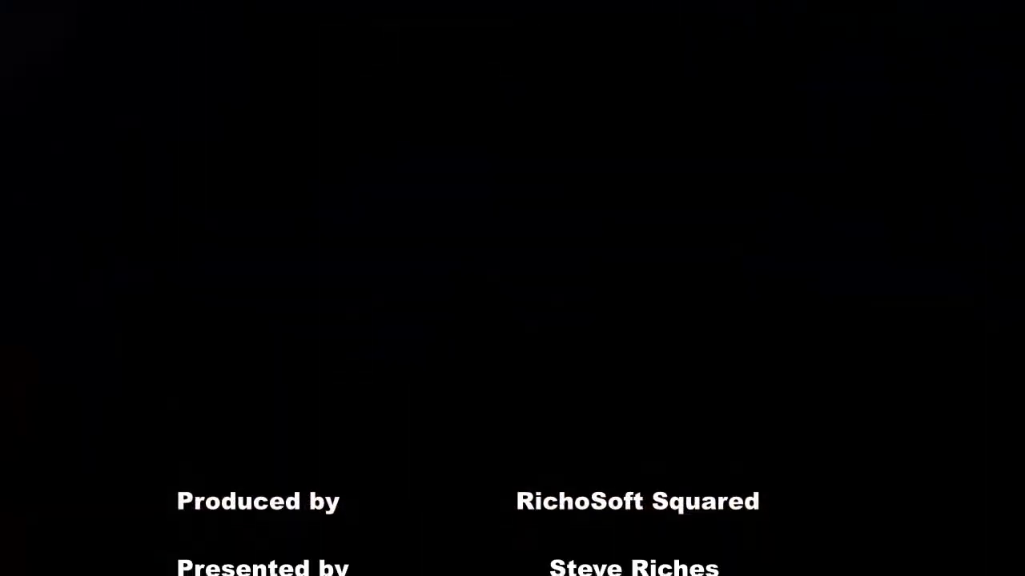